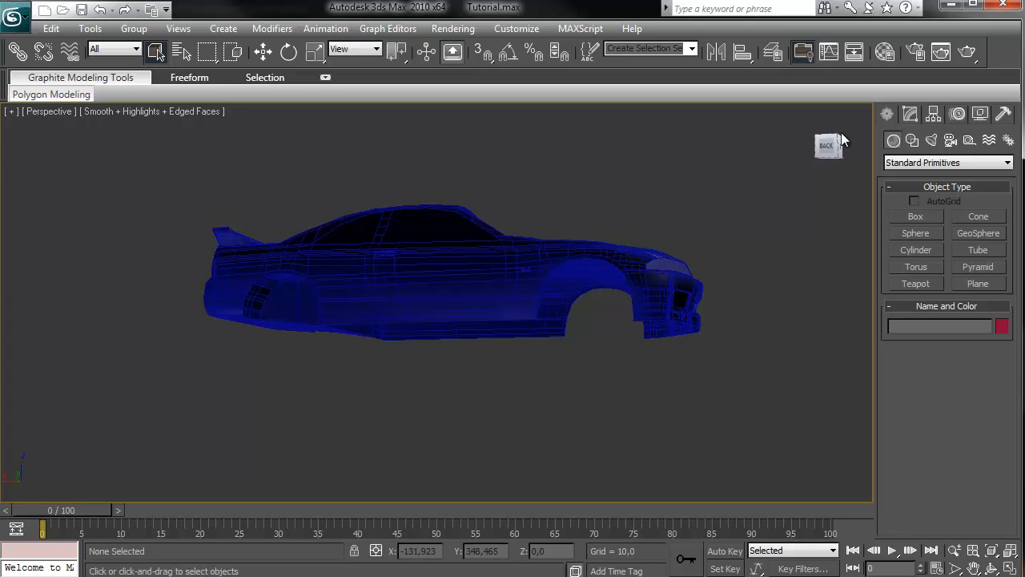
# Select the car body and enter Edge level of the Editable Poly beneath its Symmetry modifier.
pyautogui.moveTo(841, 133)
pyautogui.keyDown('alt'); pyautogui.mouseDown(button='middle')
pyautogui.moveTo(867, 131)
pyautogui.moveTo(860, 117)
pyautogui.moveTo(877, 116)
pyautogui.moveTo(825, 146)
pyautogui.moveTo(810, 128)
pyautogui.moveTo(815, 498)
pyautogui.moveTo(824, 125)
pyautogui.mouseUp(button='middle'); pyautogui.keyUp('alt')
pyautogui.click(827, 144)
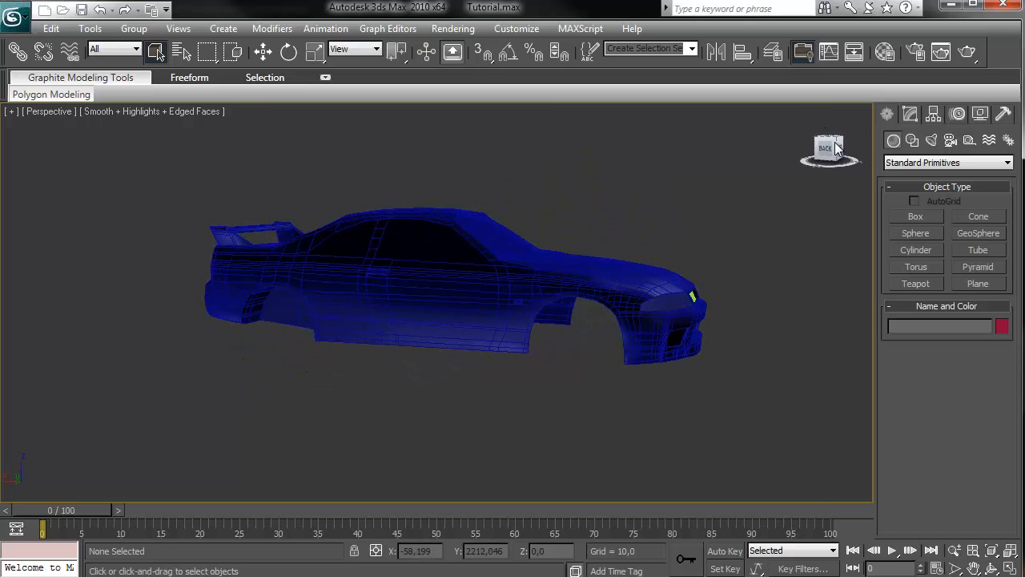
pyautogui.moveTo(26, 147); pyautogui.dragTo(820, 120)
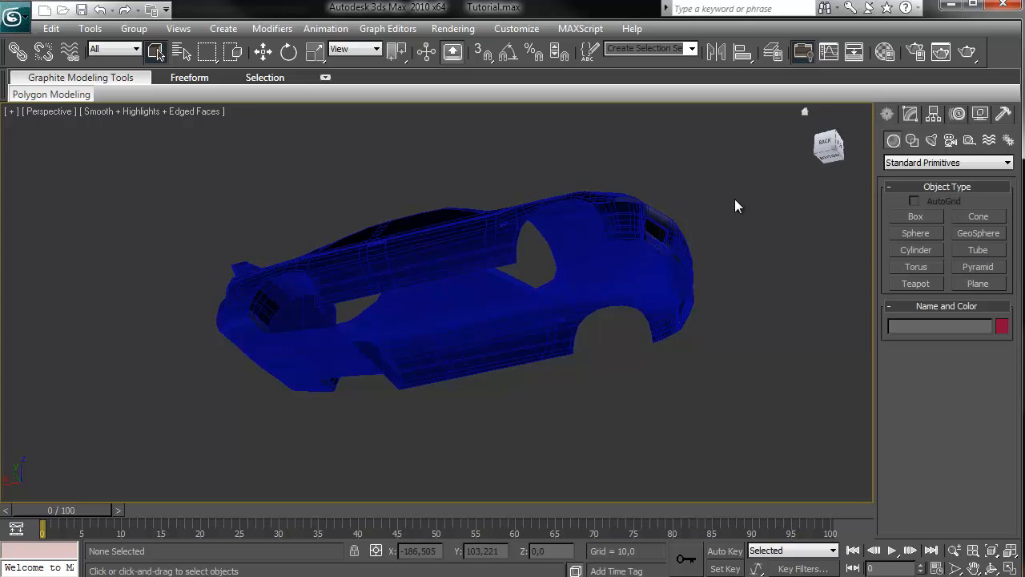
pyautogui.moveTo(446, 353); pyautogui.dragTo(481, 355, button='middle')
pyautogui.scroll(4, 480, 355)
pyautogui.click(295, 408)
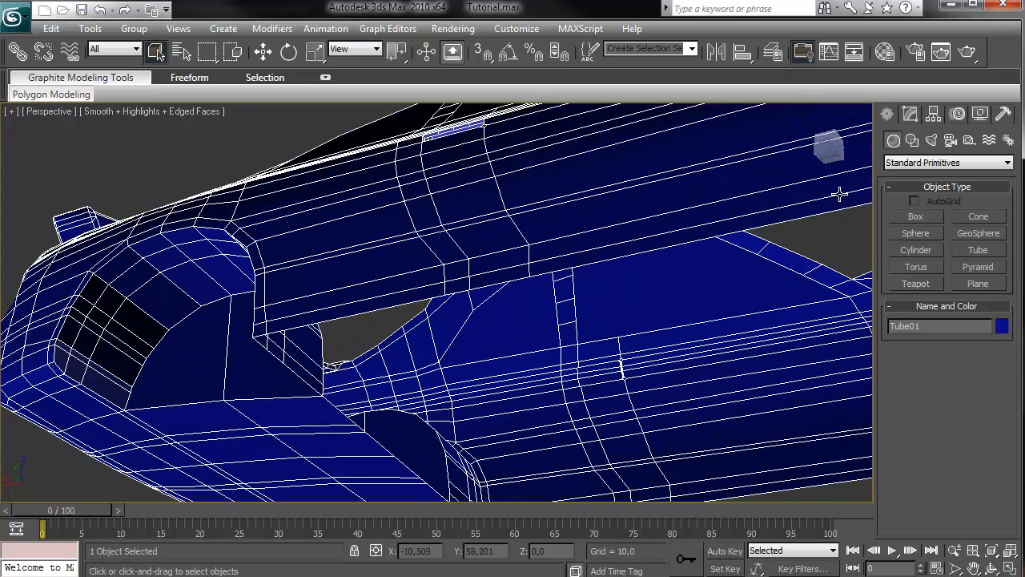
pyautogui.click(909, 113)
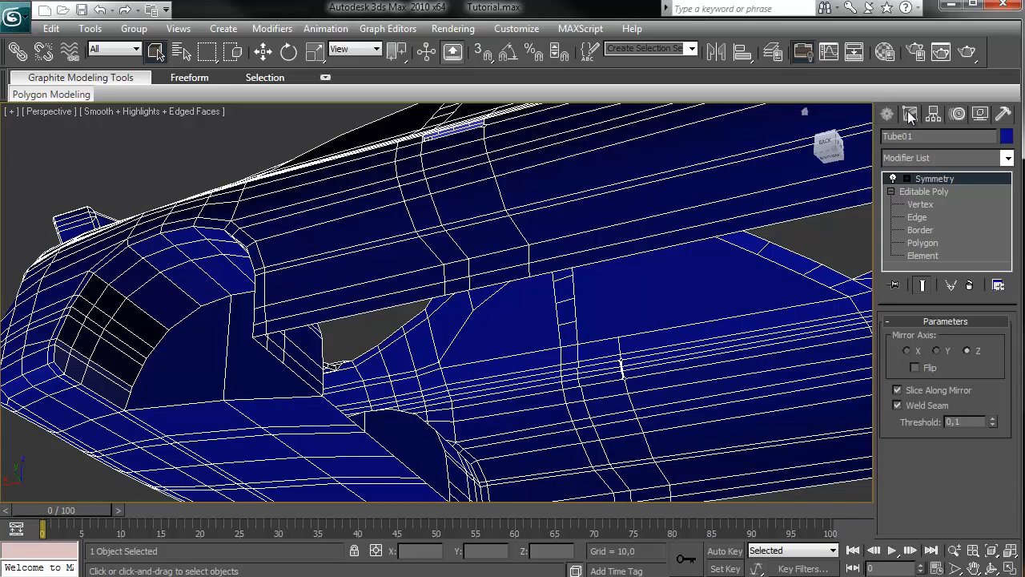
pyautogui.click(921, 217)
# Select the eight bottom edges of the side sill running from the front wheel arch to the rear wheel arch.
pyautogui.moveTo(631, 264); pyautogui.dragTo(621, 202, button='middle')
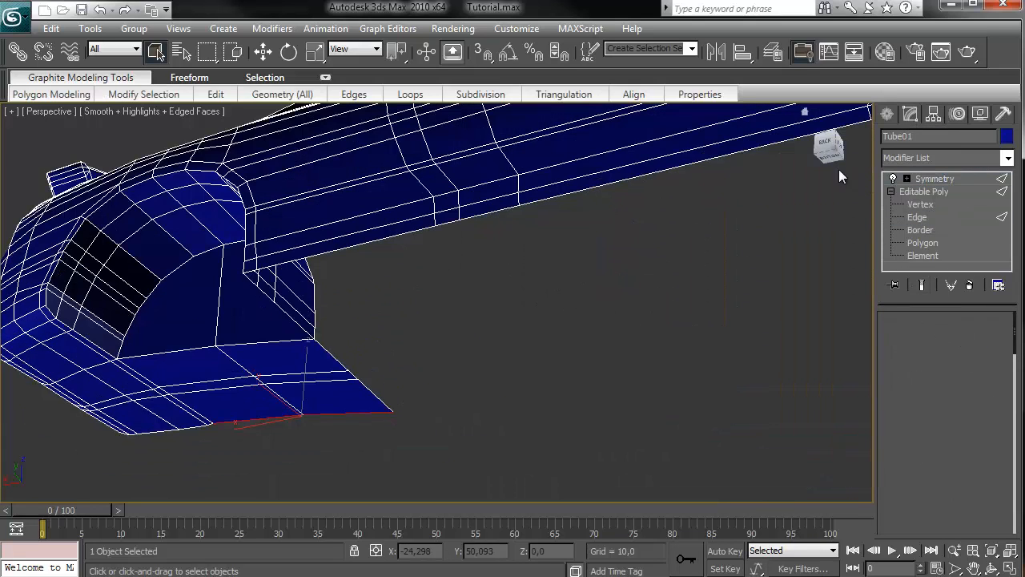
pyautogui.click(828, 159)
pyautogui.scroll(-2, 511, 202)
pyautogui.moveTo(516, 210); pyautogui.dragTo(498, 269, button='middle')
pyautogui.scroll(1, 696, 252)
pyautogui.moveTo(823, 154); pyautogui.dragTo(783, 173)
pyautogui.moveTo(563, 299); pyautogui.dragTo(571, 229, button='middle')
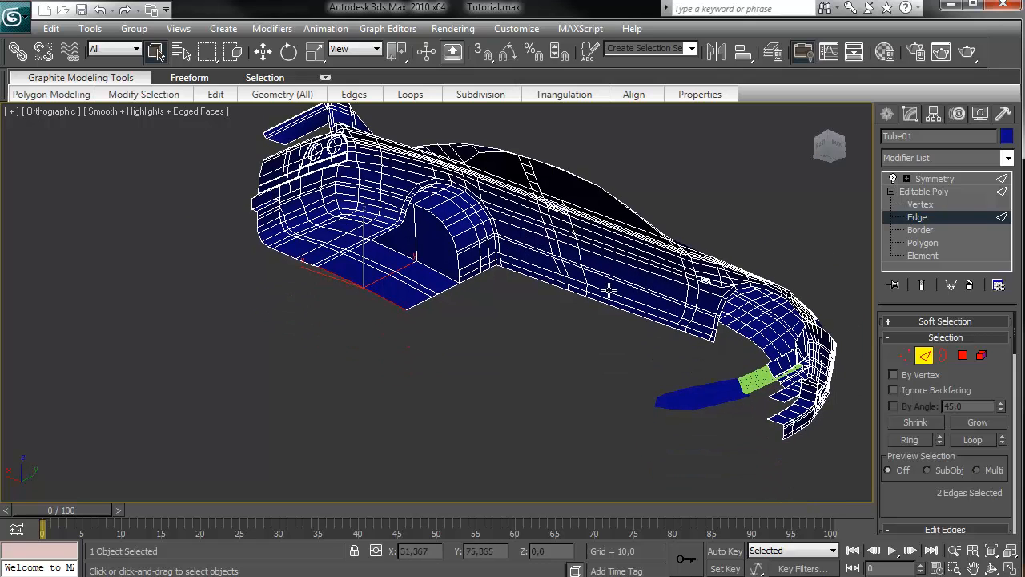
pyautogui.scroll(2, 624, 299)
pyautogui.moveTo(658, 310); pyautogui.dragTo(543, 291, button='middle')
pyautogui.moveTo(718, 342); pyautogui.dragTo(627, 325, button='middle')
pyautogui.scroll(2, 663, 338)
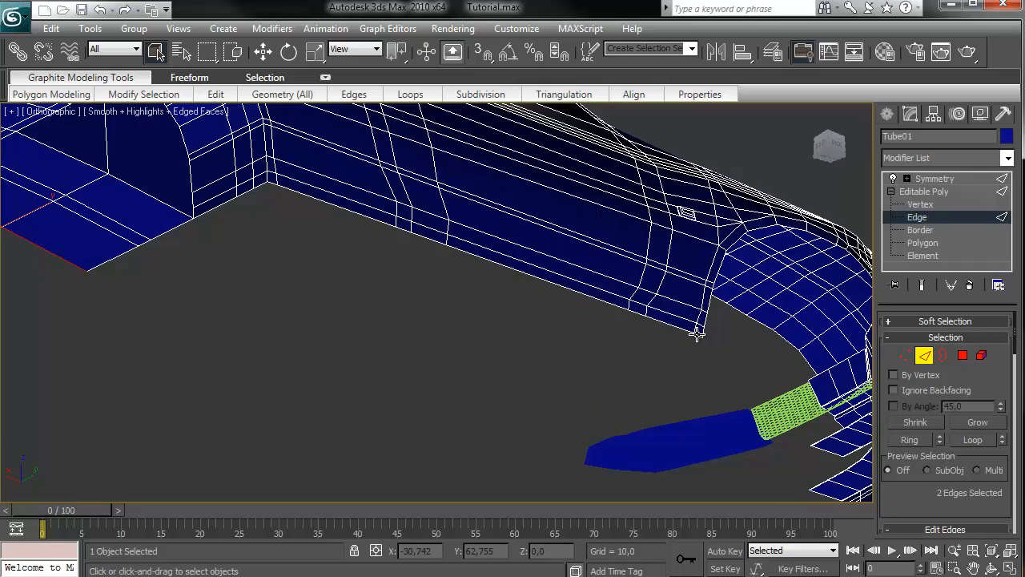
pyautogui.click(696, 333)
pyautogui.keyDown('ctrl'); pyautogui.click(667, 325); pyautogui.keyUp('ctrl')
pyautogui.keyDown('ctrl'); pyautogui.click(631, 313); pyautogui.keyUp('ctrl')
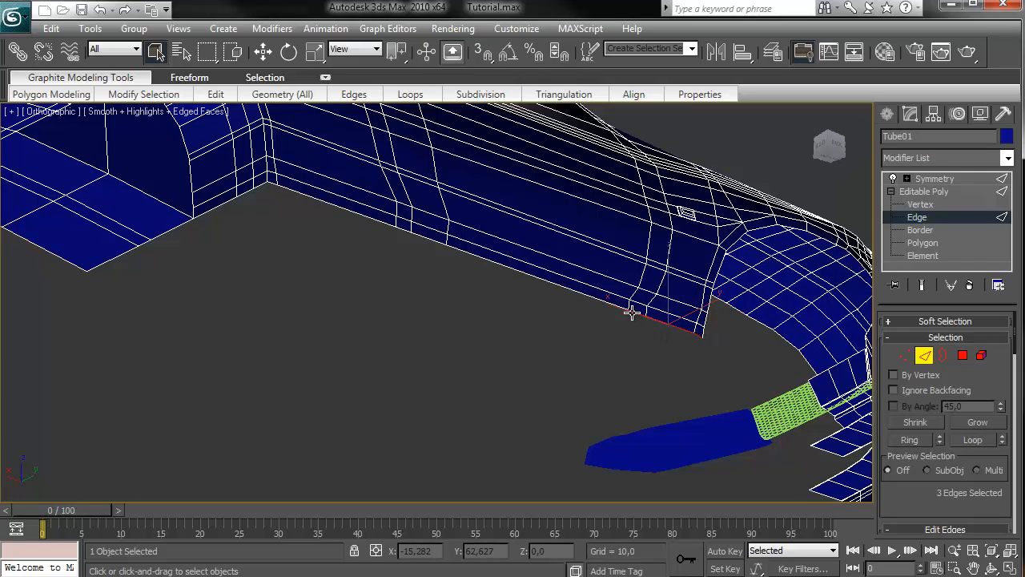
pyautogui.keyDown('ctrl'); pyautogui.click(609, 305); pyautogui.keyUp('ctrl')
pyautogui.keyDown('ctrl'); pyautogui.click(429, 238); pyautogui.keyUp('ctrl')
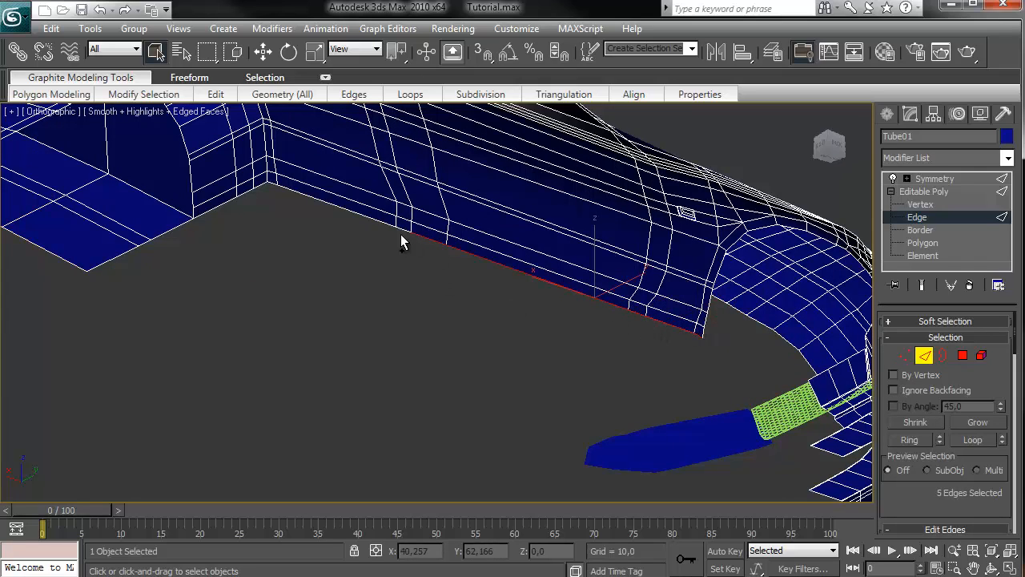
pyautogui.keyDown('ctrl'); pyautogui.click(402, 230); pyautogui.keyUp('ctrl')
pyautogui.keyDown('ctrl'); pyautogui.click(360, 215); pyautogui.keyUp('ctrl')
pyautogui.moveTo(315, 213); pyautogui.dragTo(351, 288, button='middle')
pyautogui.scroll(3, 334, 296)
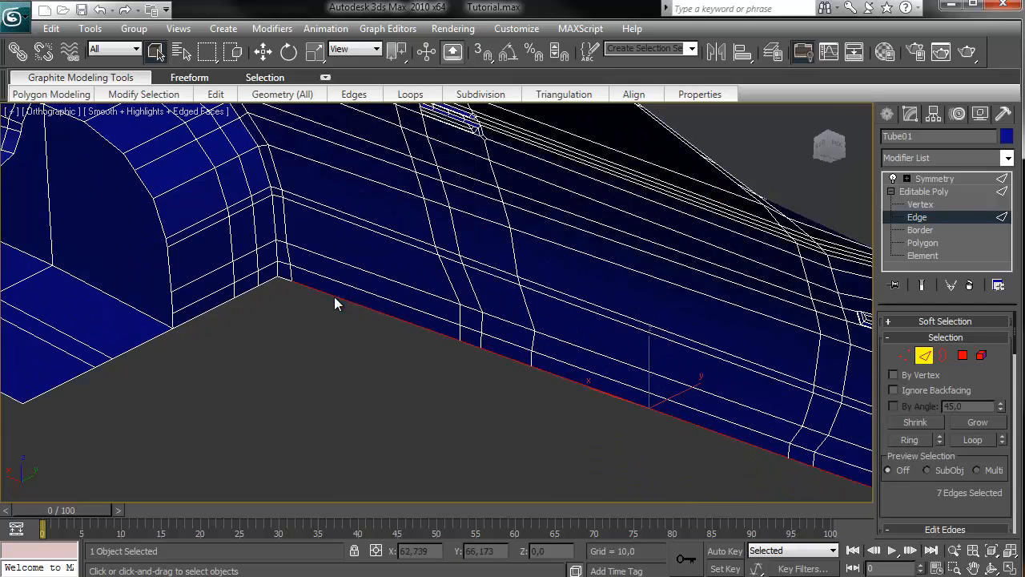
pyautogui.keyDown('ctrl'); pyautogui.click(224, 267); pyautogui.keyUp('ctrl')
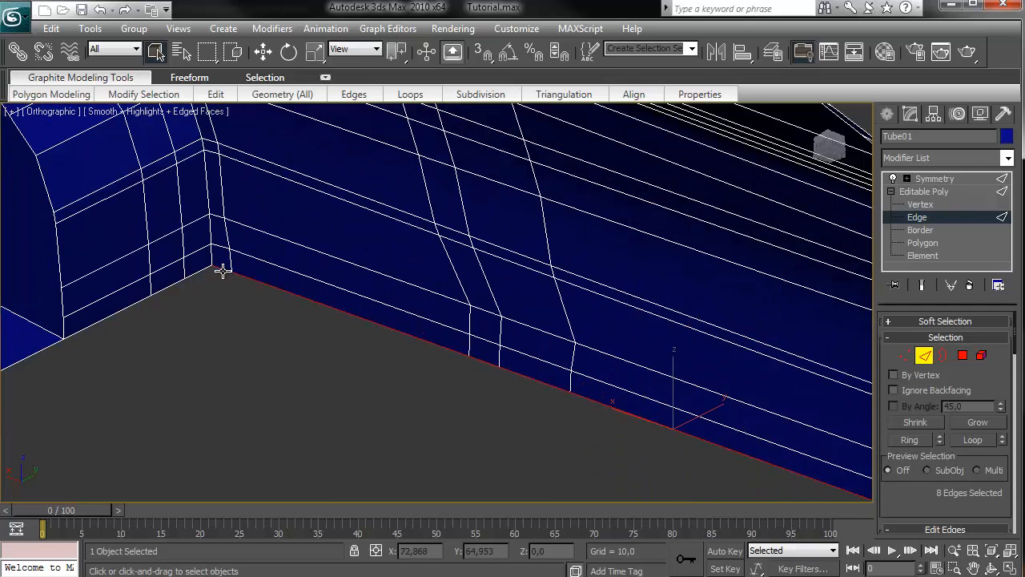
# Extend a new strip of polygons from the selected sill edges, about 4.18 units inward under the car along Y.
pyautogui.click(263, 52)
pyautogui.moveTo(682, 470); pyautogui.dragTo(723, 371, button='middle')
pyautogui.scroll(-3, 722, 364)
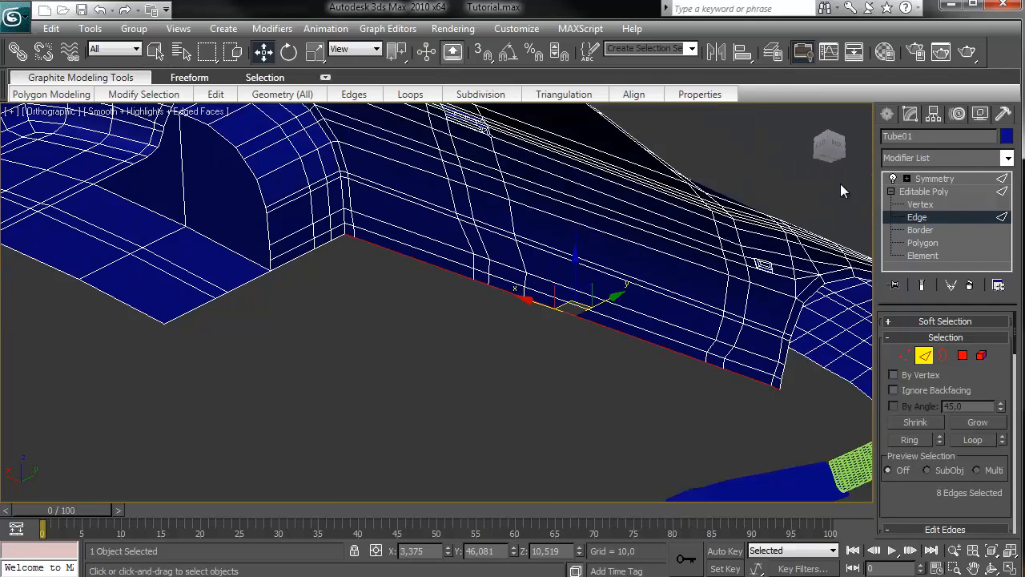
pyautogui.click(829, 161)
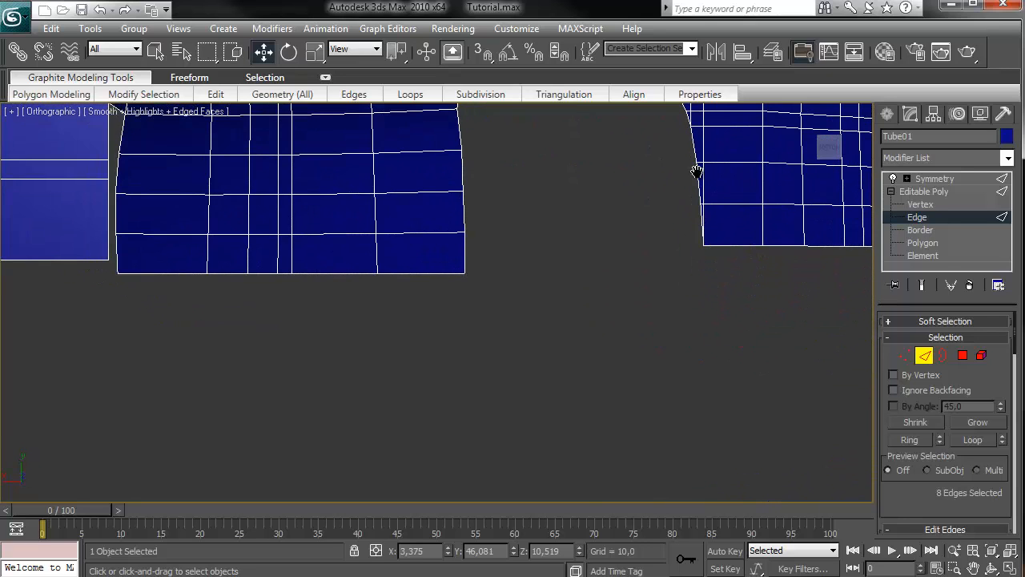
pyautogui.scroll(3, 559, 296)
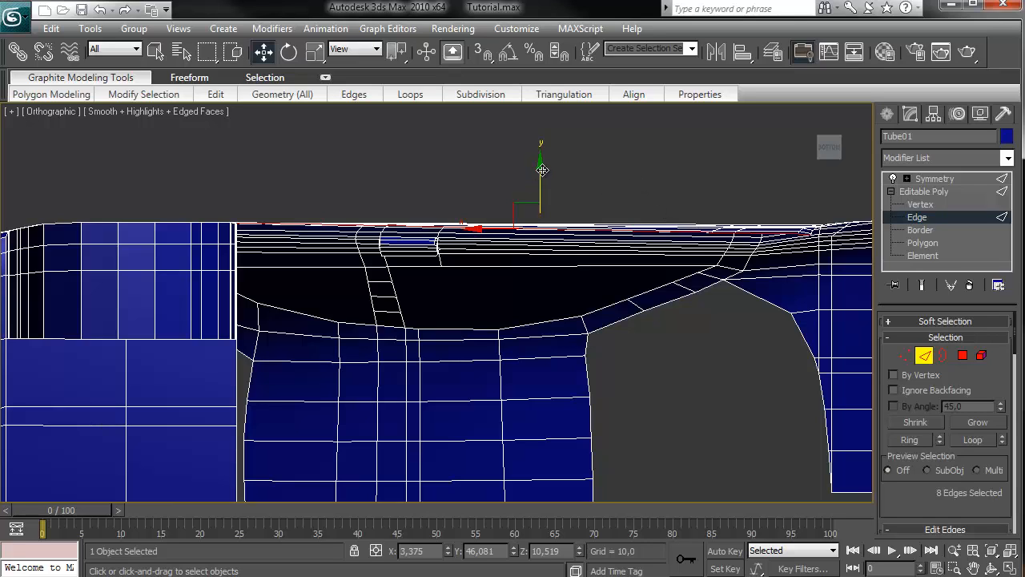
pyautogui.moveTo(542, 170); pyautogui.dragTo(549, 210)
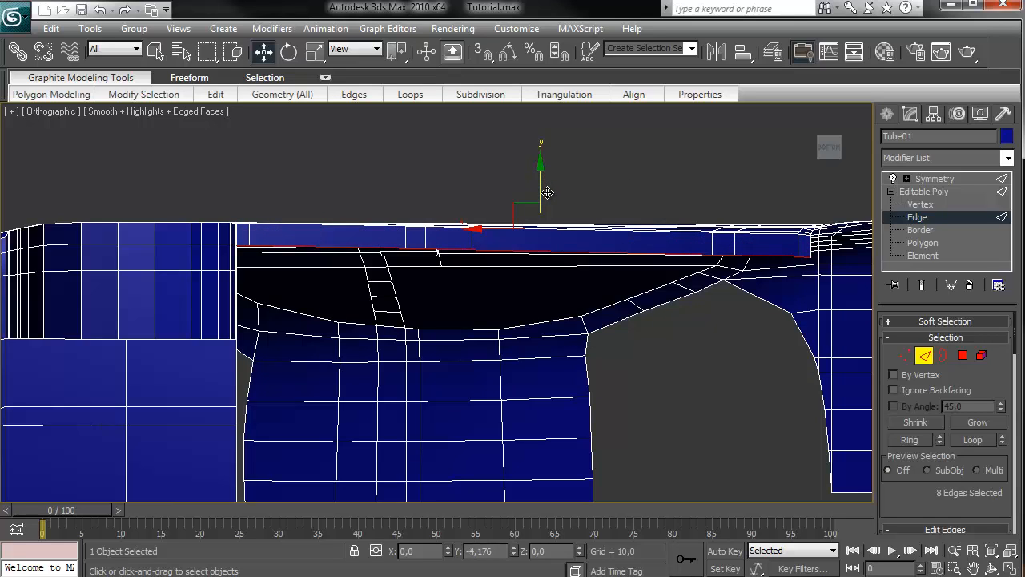
# Flatten the strip's inner edges into a straight line by scaling along Y, and move them outward to about Y 43.37.
pyautogui.click(316, 52)
pyautogui.moveTo(539, 234); pyautogui.dragTo(537, 498)
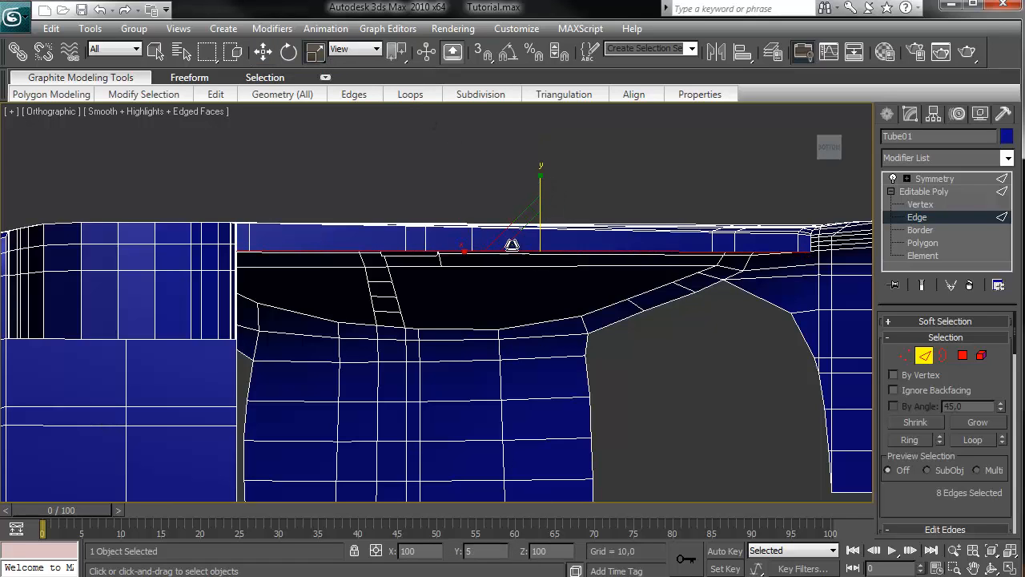
pyautogui.click(262, 52)
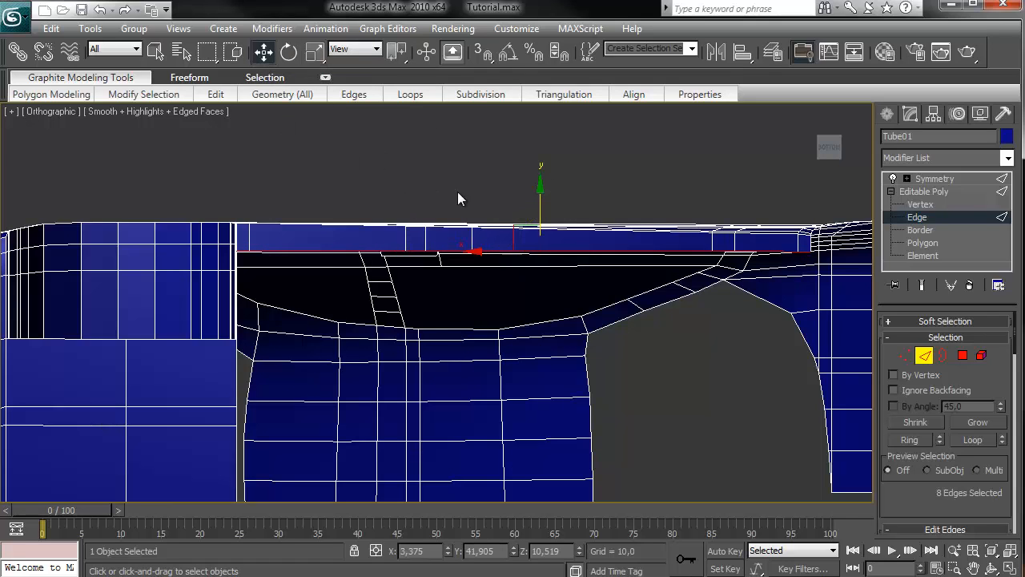
pyautogui.moveTo(536, 191); pyautogui.dragTo(534, 177)
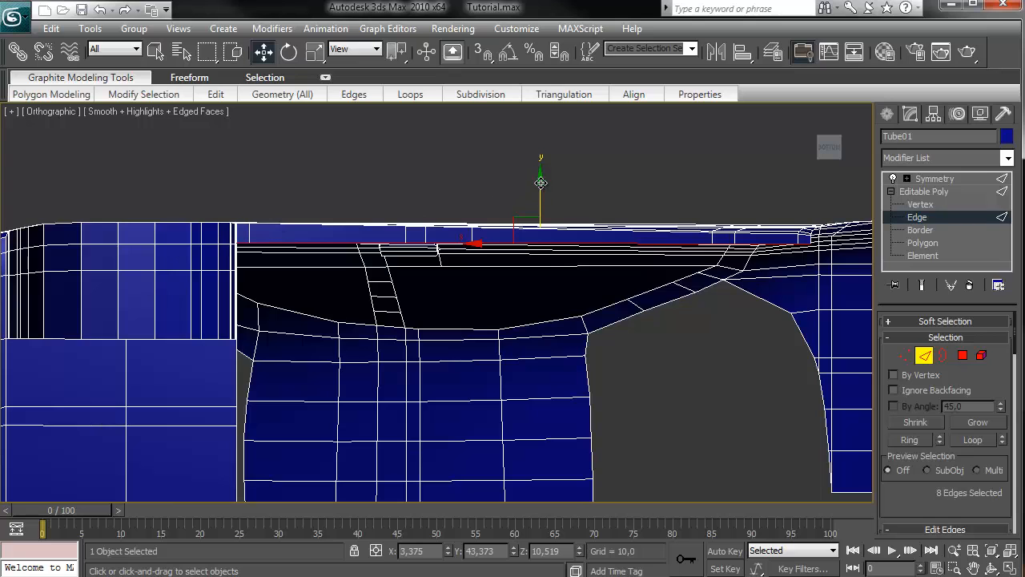
# Extend the straightened edges inward twice along Y, first to about Y 38.46 and then across the underside to about Y -5.57.
pyautogui.moveTo(542, 185); pyautogui.dragTo(521, 259)
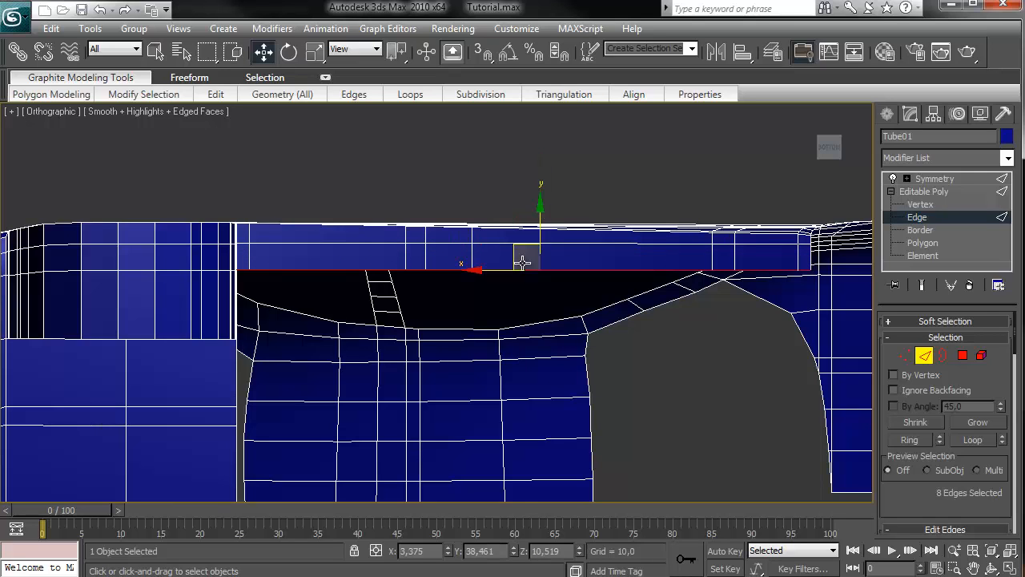
pyautogui.moveTo(522, 258); pyautogui.dragTo(585, 229, button='middle')
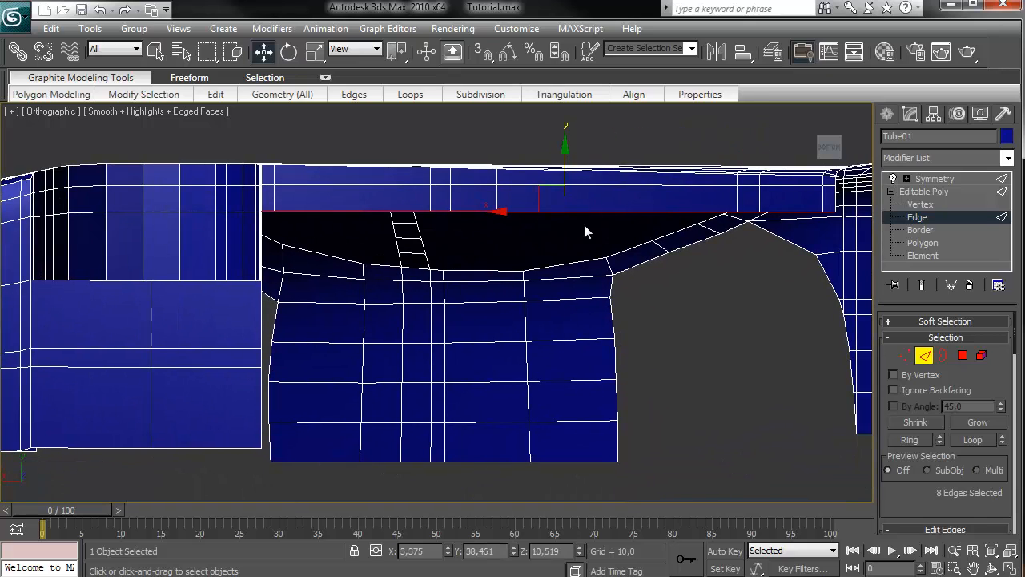
pyautogui.moveTo(566, 157); pyautogui.dragTo(574, 386)
# Examine how the new underside panel meets the rear floor section beside the rear wheel arch.
pyautogui.scroll(-4, 681, 227)
pyautogui.moveTo(824, 152); pyautogui.dragTo(833, 202)
pyautogui.moveTo(620, 277); pyautogui.dragTo(701, 163, button='middle')
pyautogui.scroll(4, 437, 300)
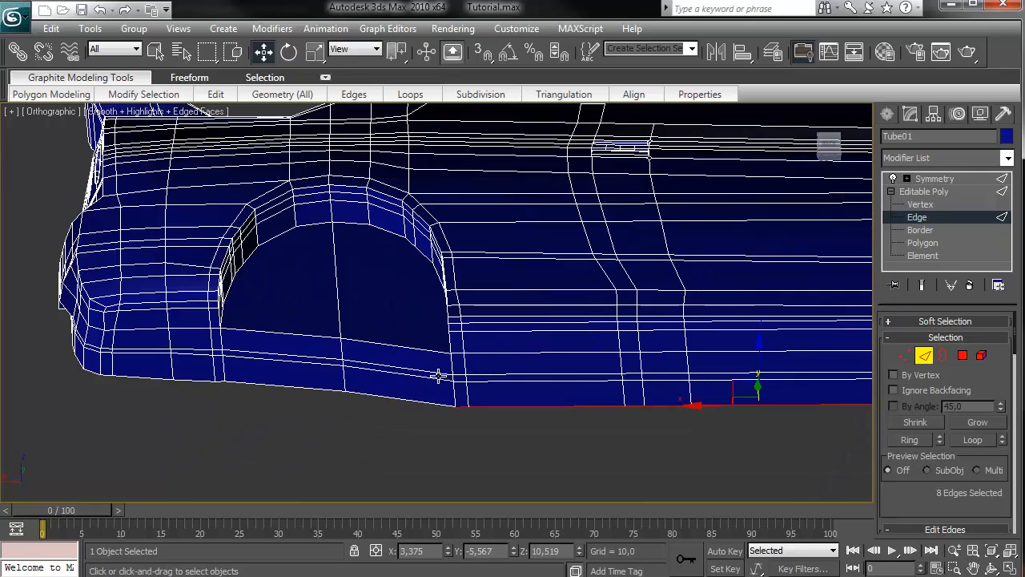
pyautogui.scroll(-5, 439, 375)
pyautogui.moveTo(823, 146); pyautogui.dragTo(852, 149)
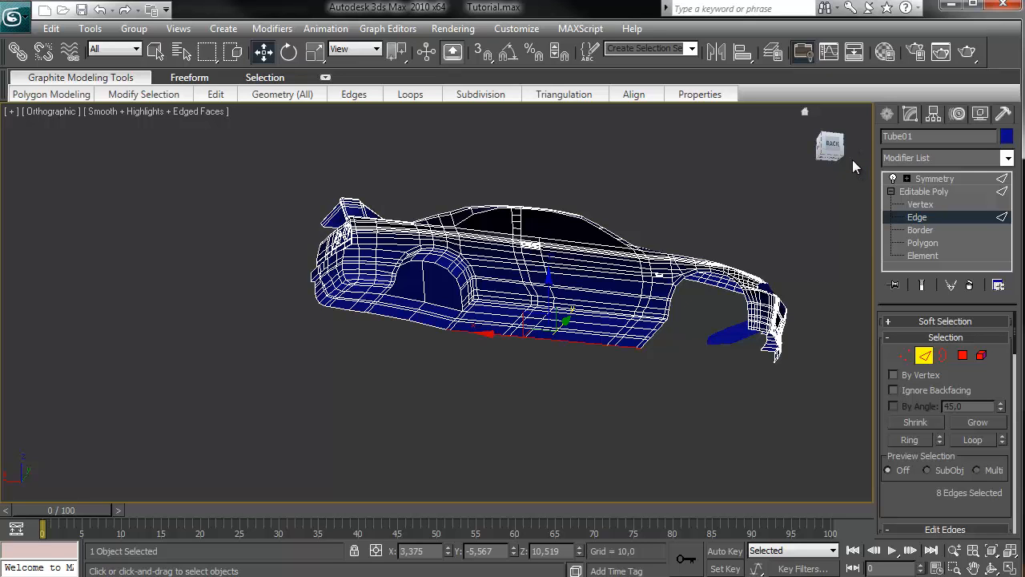
pyautogui.moveTo(609, 288); pyautogui.dragTo(500, 364, button='middle')
pyautogui.scroll(6, 668, 218)
pyautogui.scroll(4, 599, 334)
pyautogui.moveTo(604, 333); pyautogui.dragTo(491, 412, button='middle')
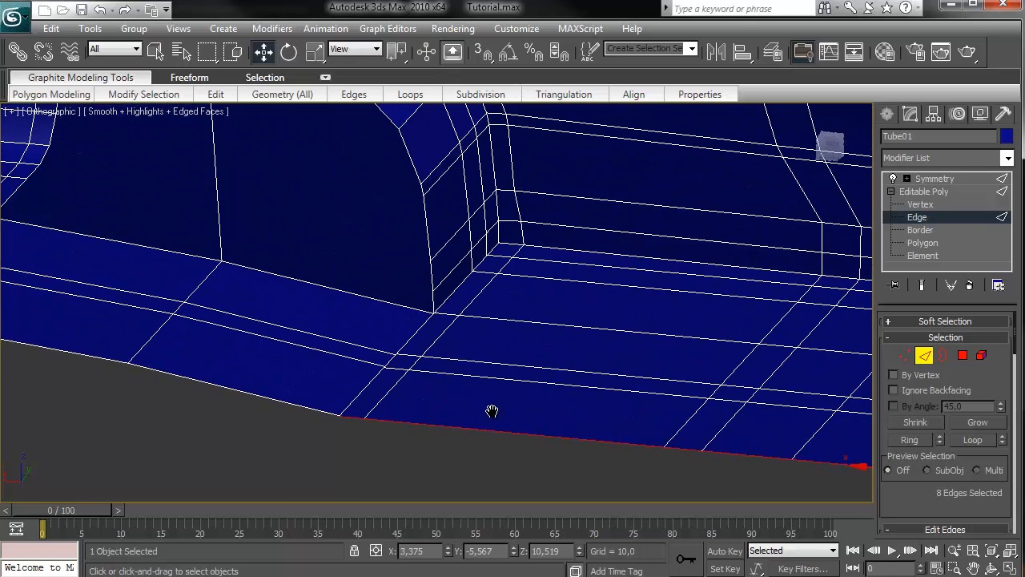
# Switch to Vertex level and pick vertices along the seam between the new underside and the rear floor to check for duplicates.
pyautogui.click(903, 358)
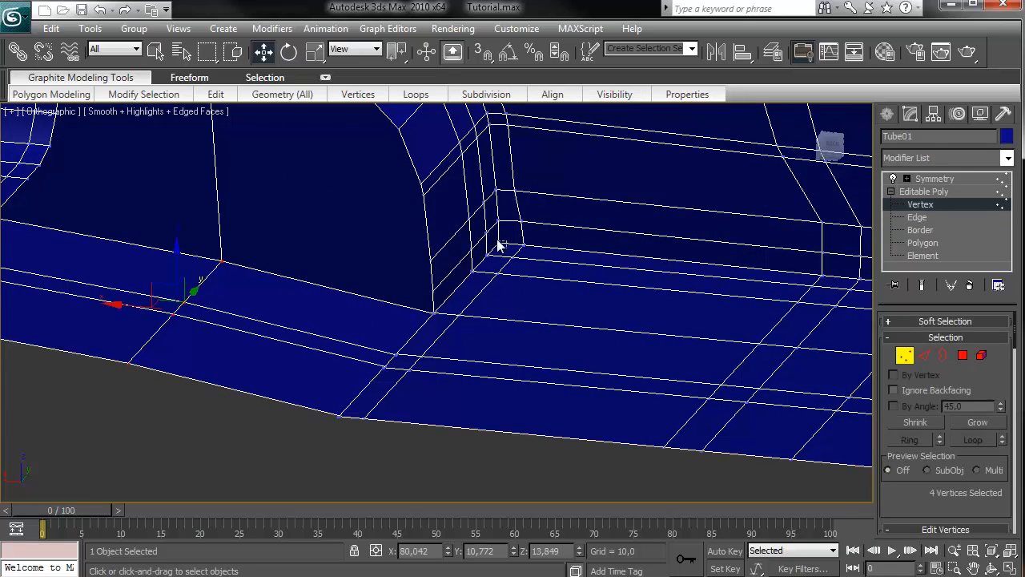
pyautogui.click(499, 245)
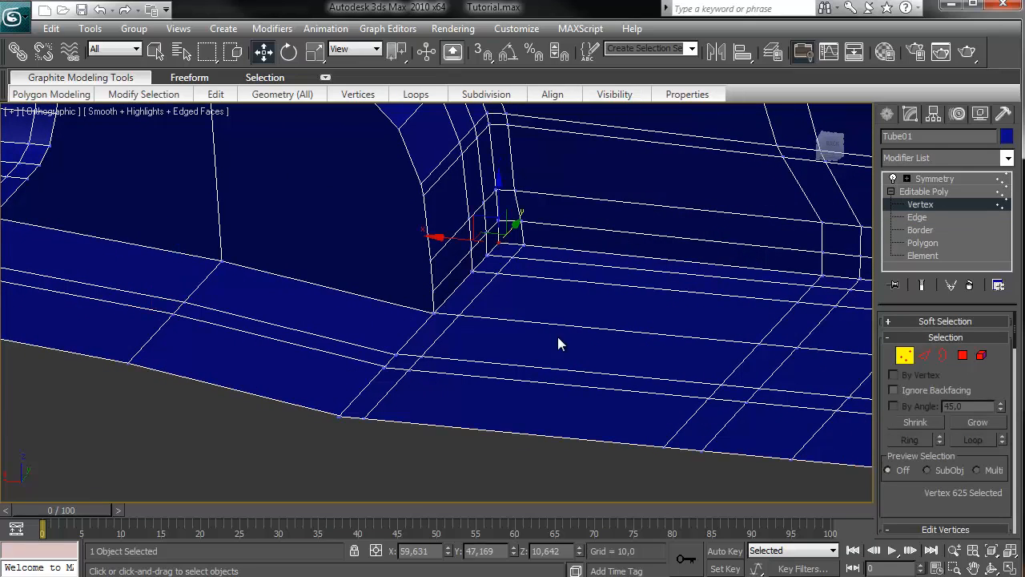
pyautogui.click(525, 245)
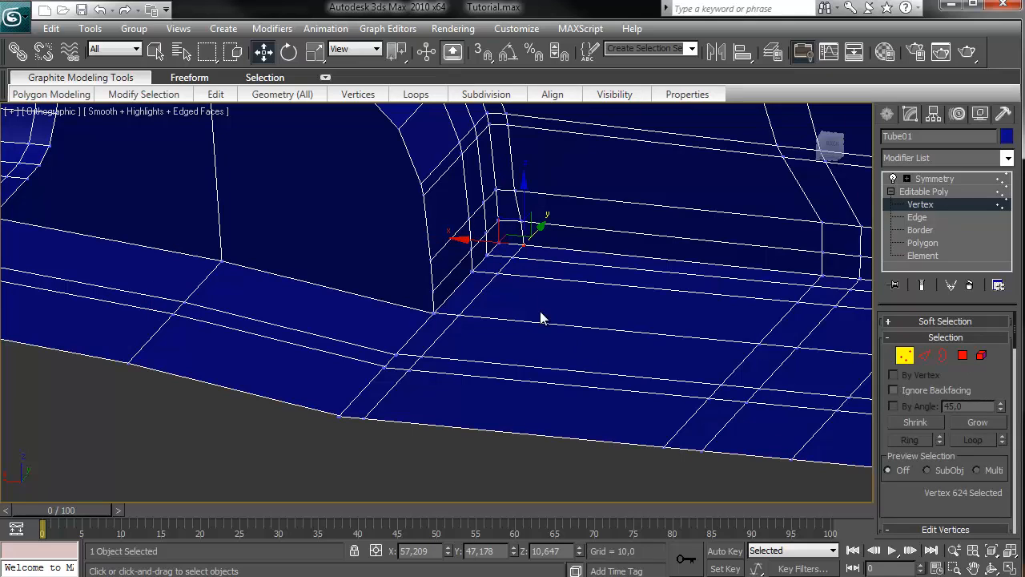
pyautogui.click(508, 258)
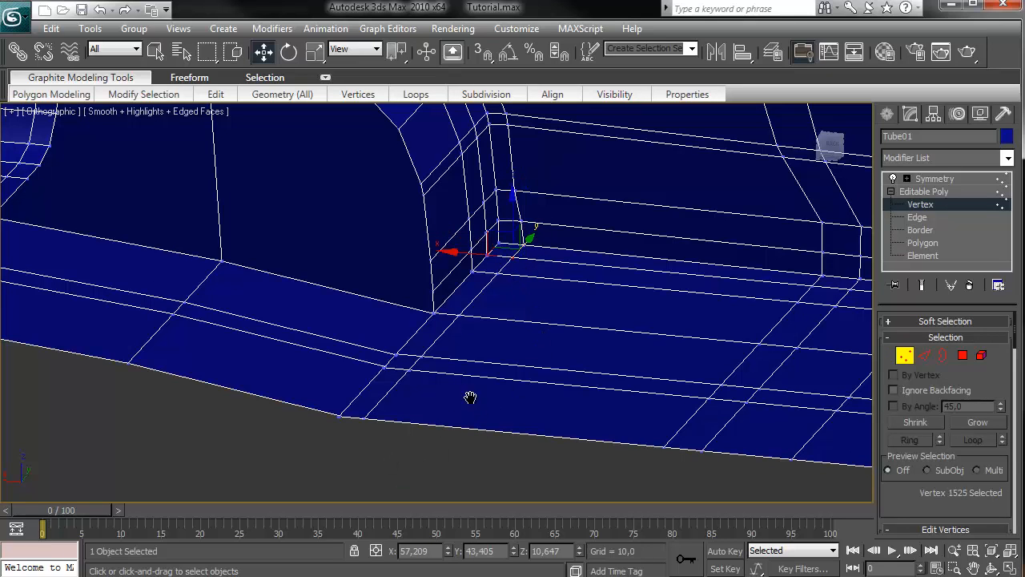
pyautogui.moveTo(471, 398); pyautogui.dragTo(433, 310, button='middle')
pyautogui.scroll(-5, 436, 310)
pyautogui.scroll(4, 502, 336)
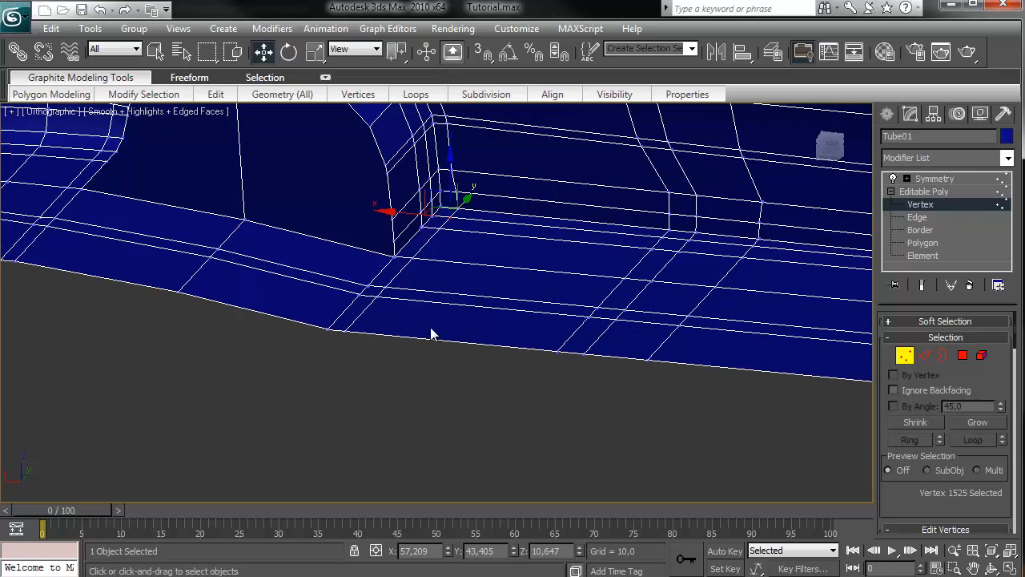
pyautogui.click(343, 343)
pyautogui.moveTo(353, 360); pyautogui.dragTo(341, 318)
pyautogui.click(323, 340)
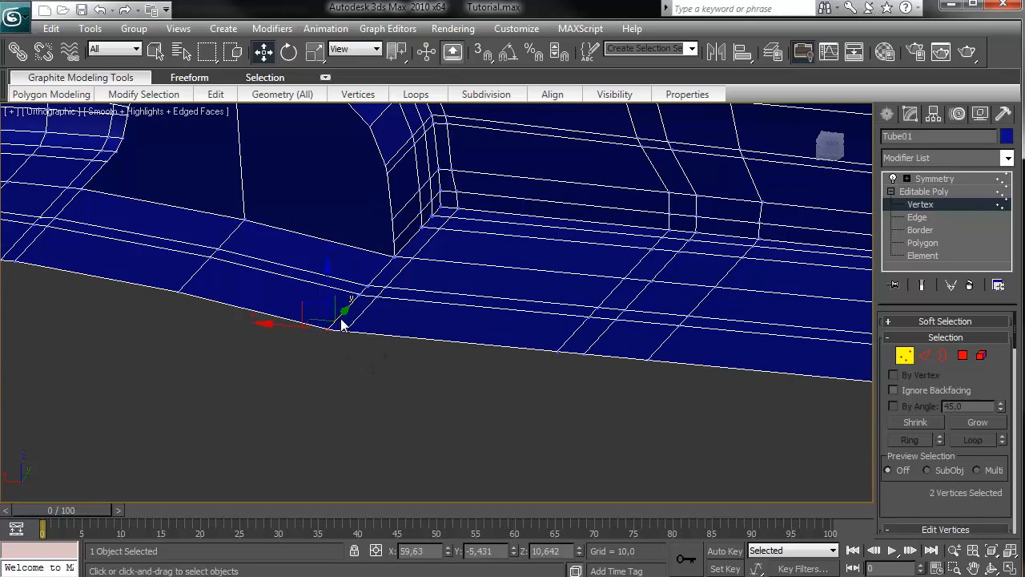
# Weld the first two overlapping vertex pairs beside the rear wheel arch, around Y 43.304 and Y 38.403, using a weld threshold of 20.784.
pyautogui.scroll(2, 470, 216)
pyautogui.moveTo(471, 216); pyautogui.dragTo(485, 282, button='middle')
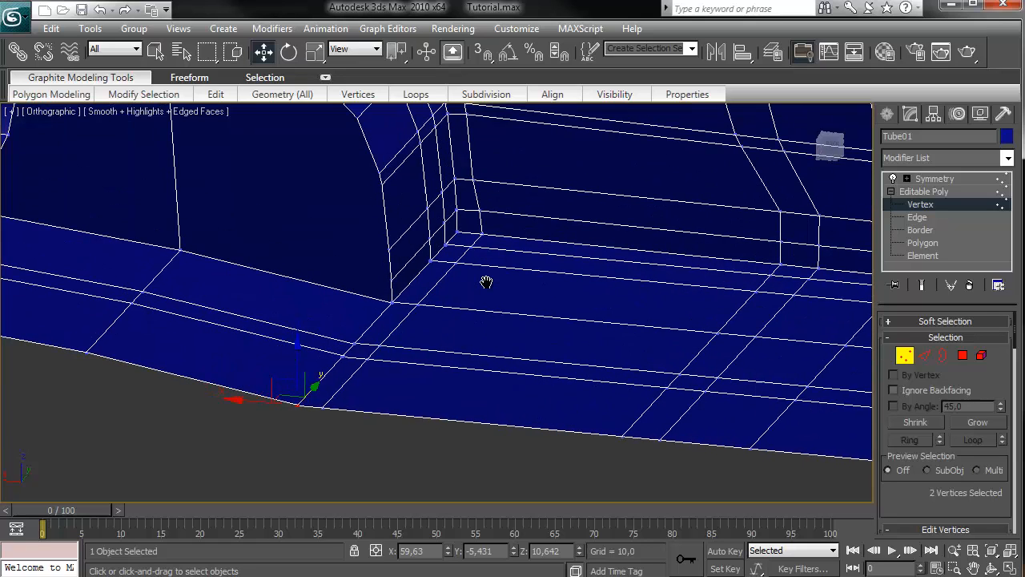
pyautogui.click(454, 227)
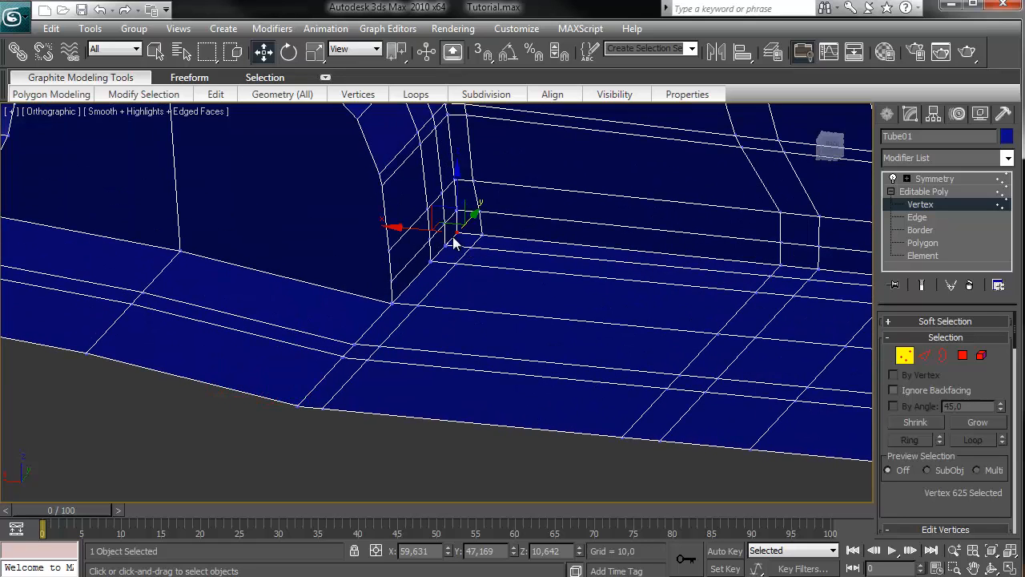
pyautogui.keyDown('ctrl'); pyautogui.click(444, 246); pyautogui.keyUp('ctrl')
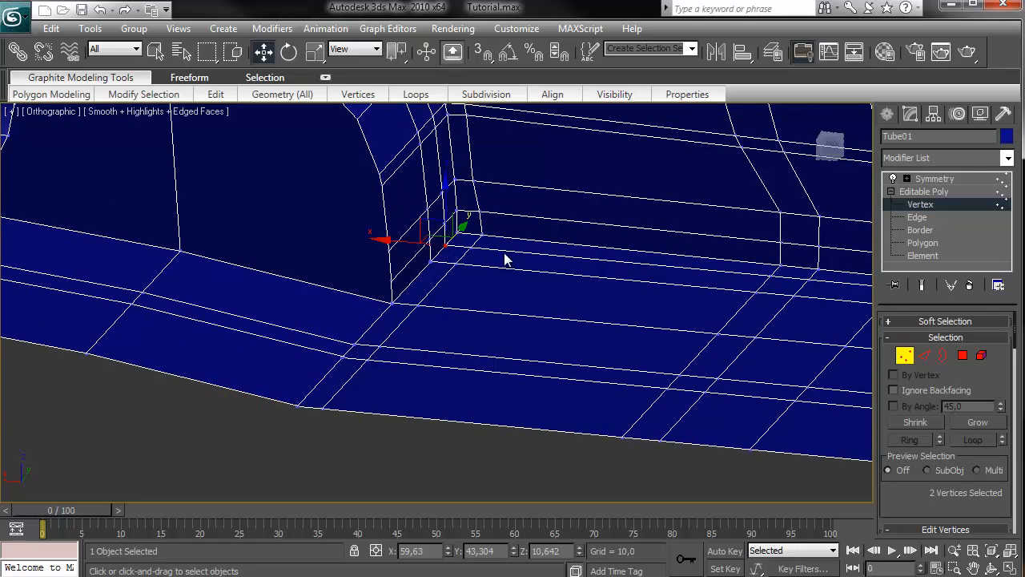
pyautogui.scroll(2, 479, 253)
pyautogui.moveTo(474, 251); pyautogui.dragTo(551, 254, button='middle')
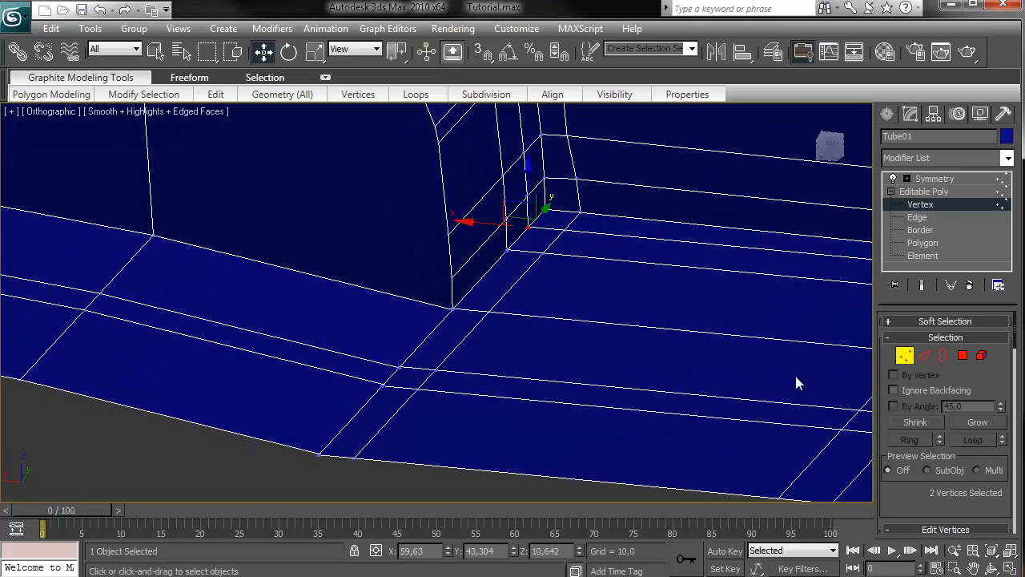
pyautogui.moveTo(931, 475); pyautogui.dragTo(926, 373)
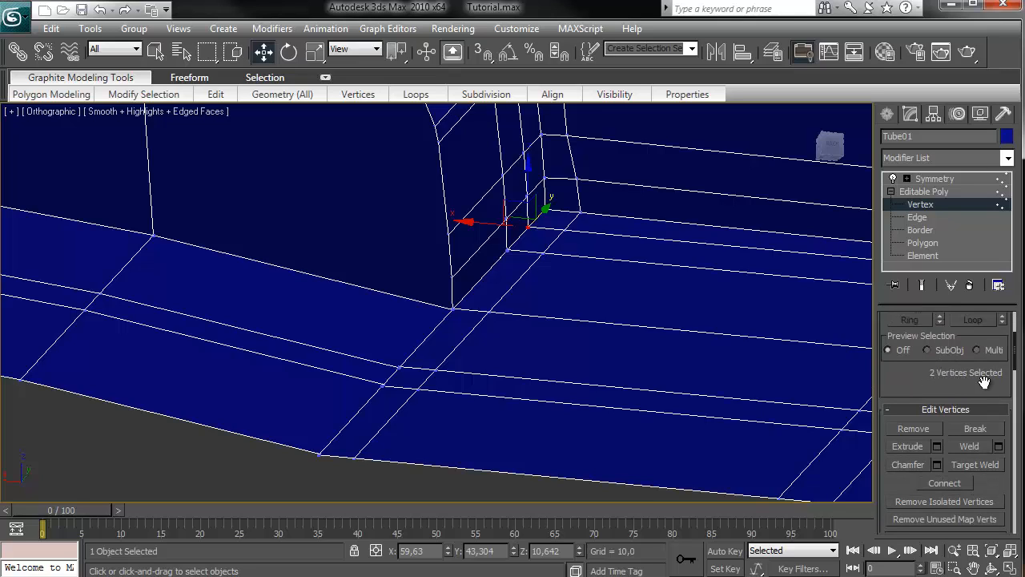
pyautogui.click(999, 446)
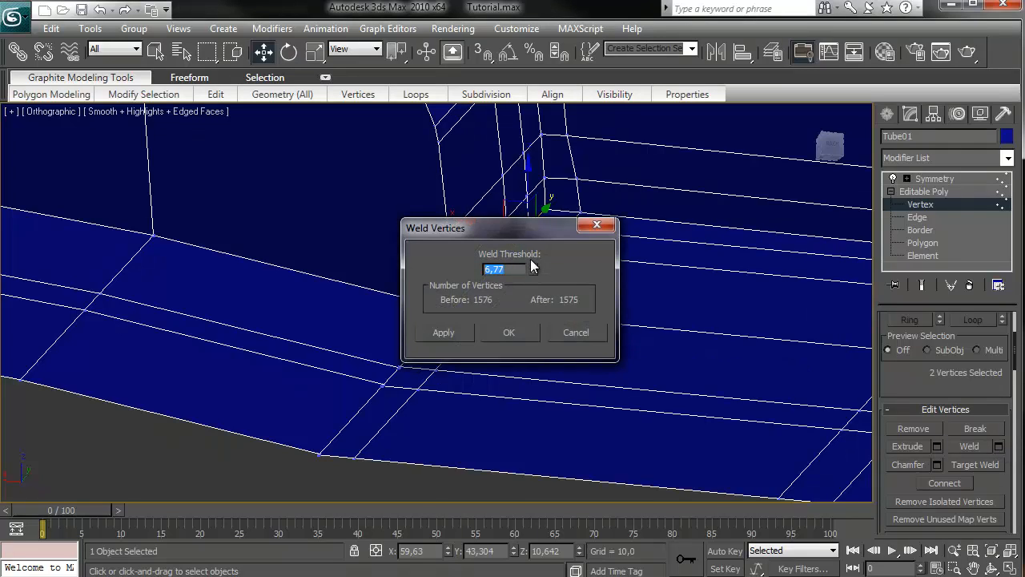
pyautogui.moveTo(472, 220); pyautogui.dragTo(233, 187)
pyautogui.moveTo(297, 228); pyautogui.dragTo(348, 108)
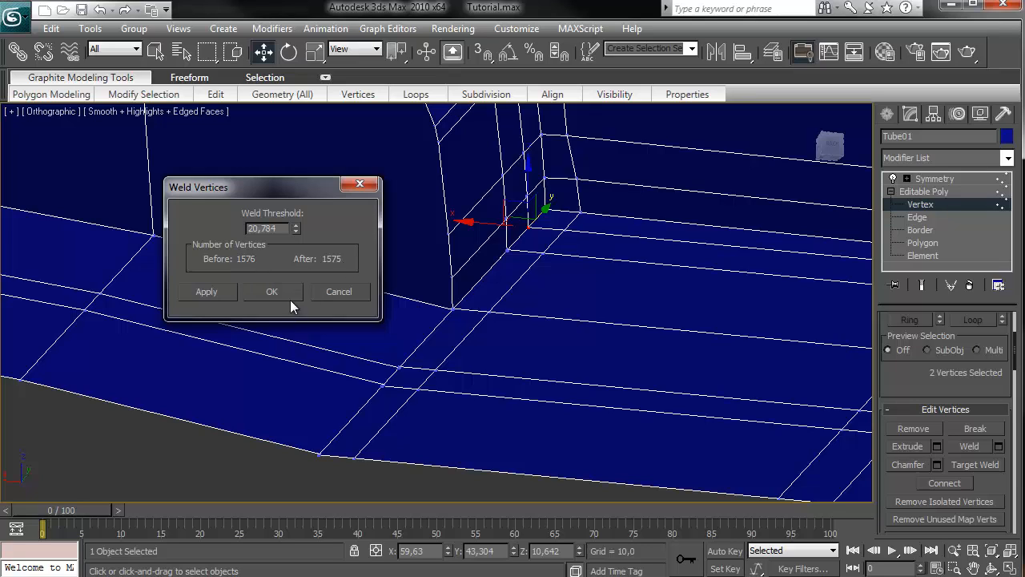
pyautogui.click(271, 291)
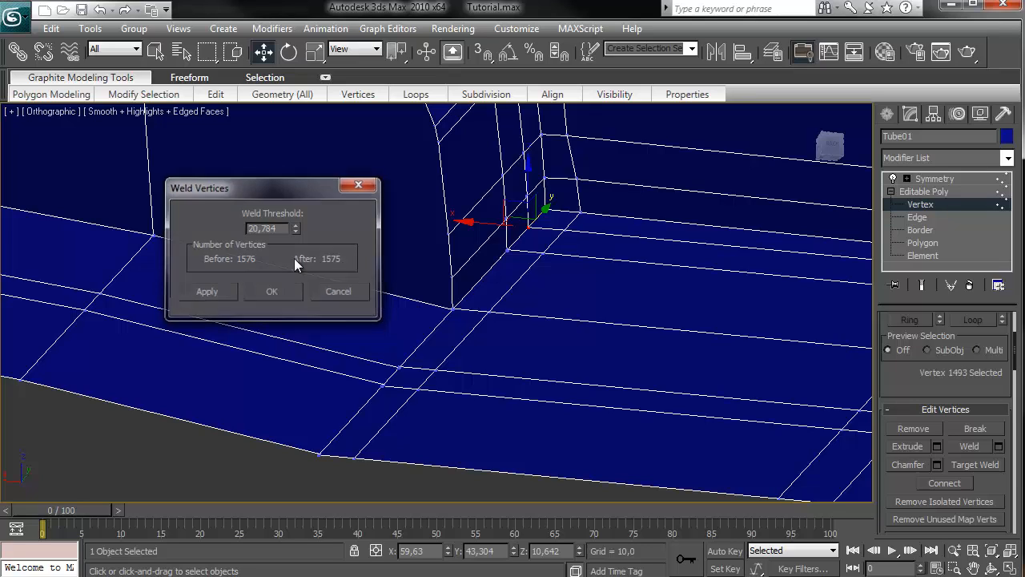
pyautogui.click(495, 250)
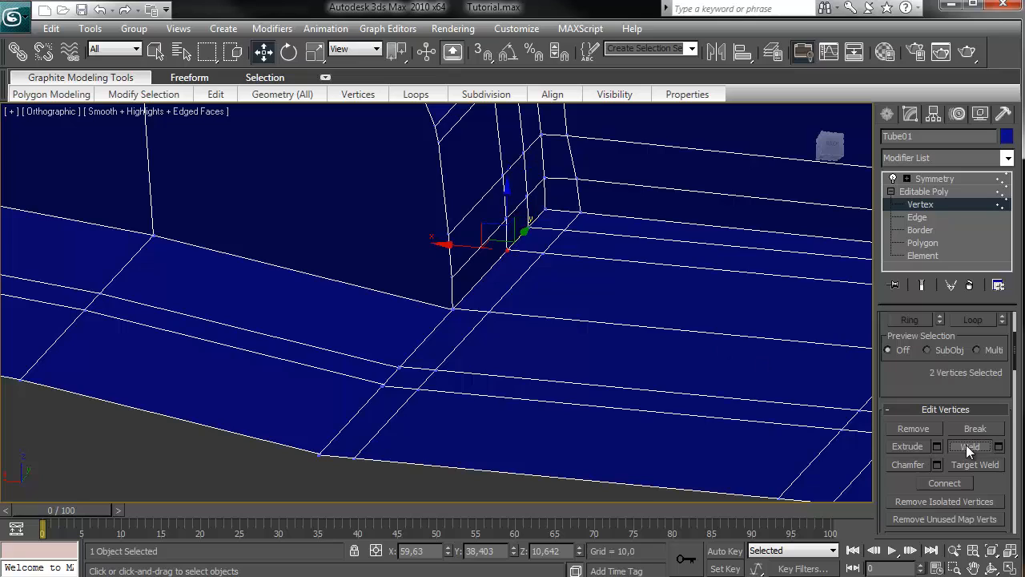
pyautogui.click(967, 446)
pyautogui.moveTo(953, 378); pyautogui.dragTo(965, 394)
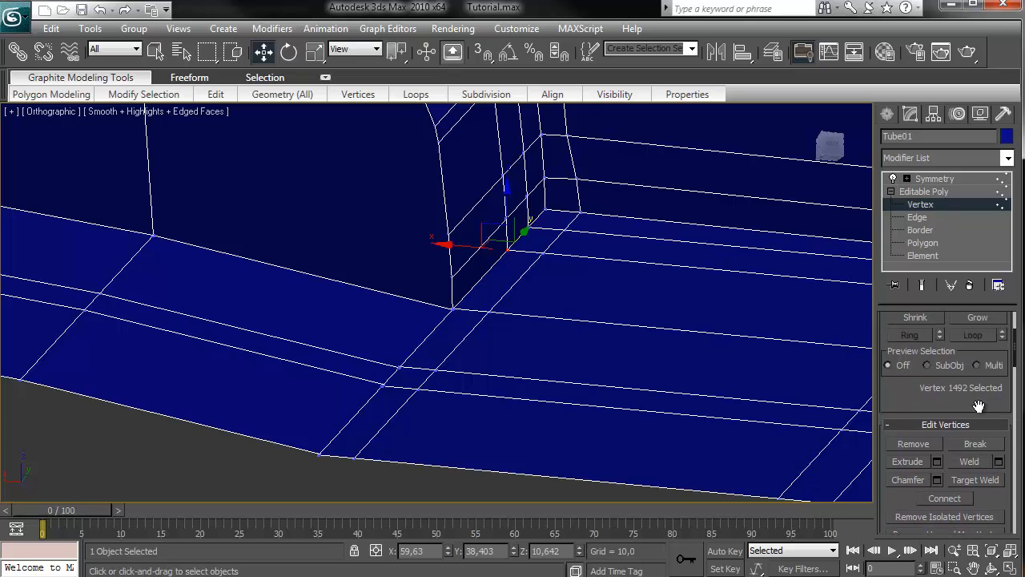
pyautogui.click(998, 461)
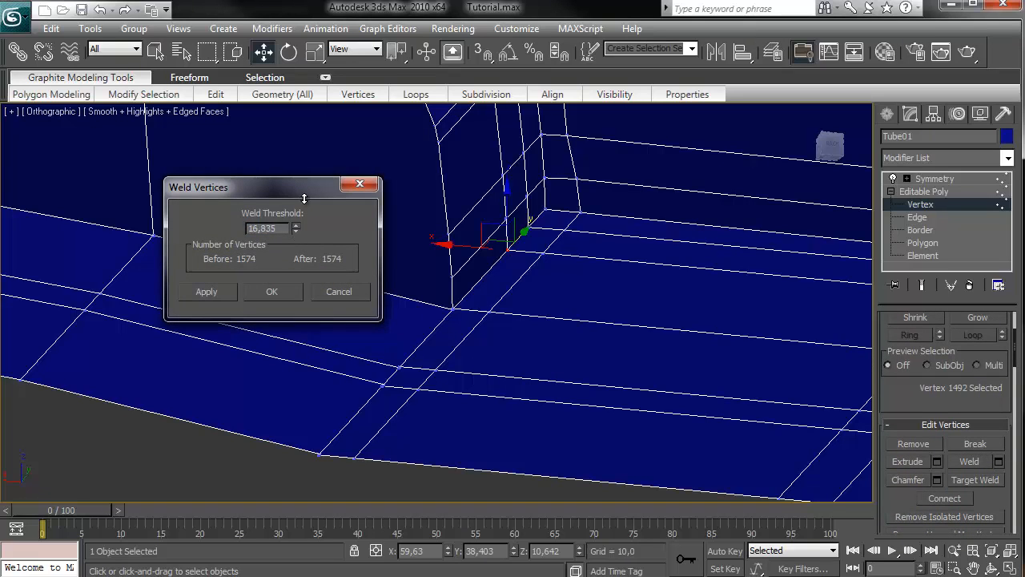
pyautogui.moveTo(305, 199); pyautogui.dragTo(310, 229)
pyautogui.click(360, 185)
# Weld the remaining overlapping vertex pairs along the seam one by one, from the wheel-arch corner to the underside's inner edge.
pyautogui.click(453, 309)
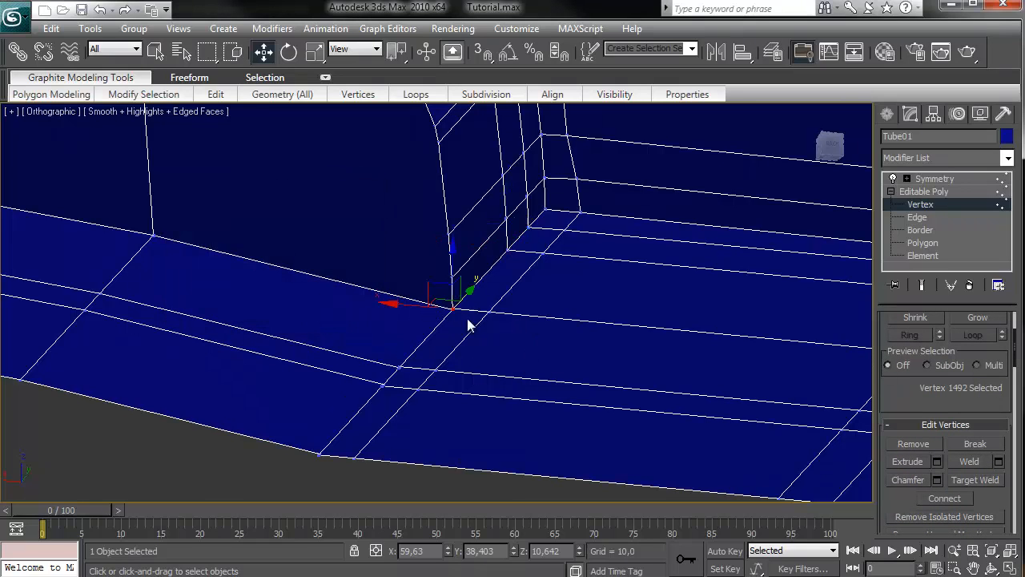
pyautogui.click(969, 461)
pyautogui.click(394, 365)
pyautogui.click(957, 463)
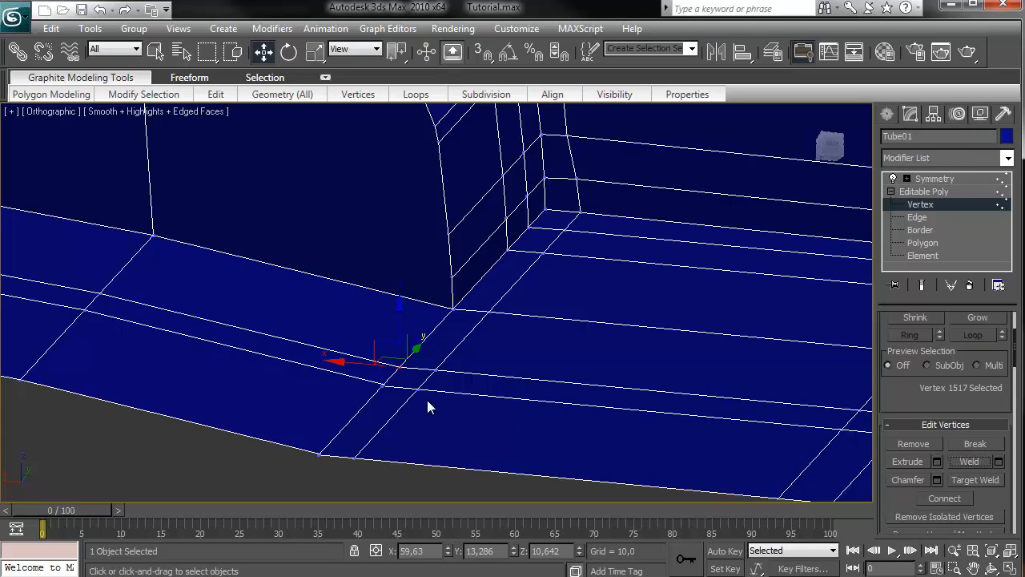
pyautogui.click(381, 386)
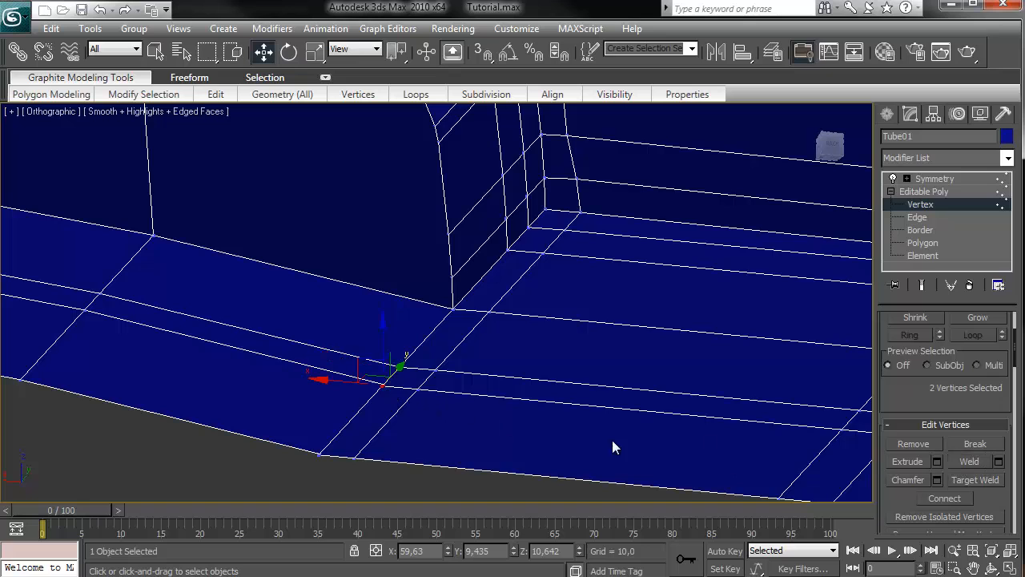
pyautogui.click(957, 462)
pyautogui.moveTo(323, 474); pyautogui.dragTo(301, 447)
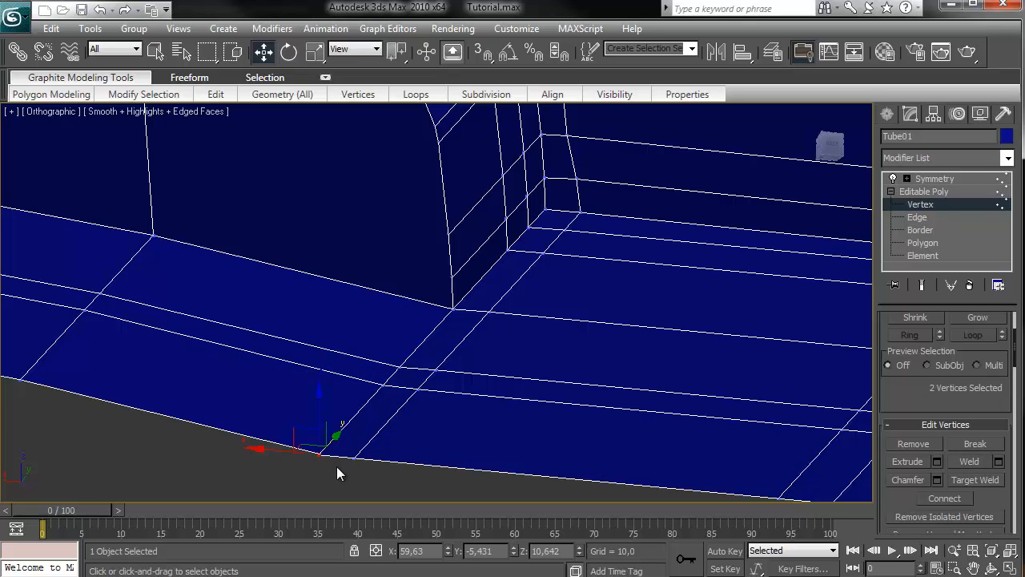
pyautogui.click(958, 462)
# Examine the whole underside from below and the open front wheel arch from the side.
pyautogui.scroll(-8, 606, 407)
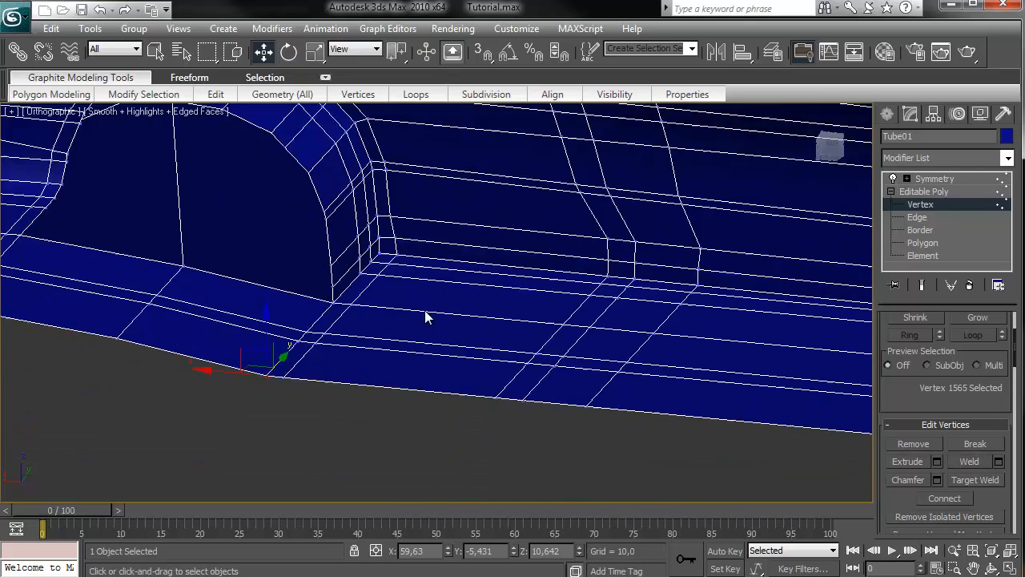
pyautogui.moveTo(834, 145); pyautogui.dragTo(53, 134)
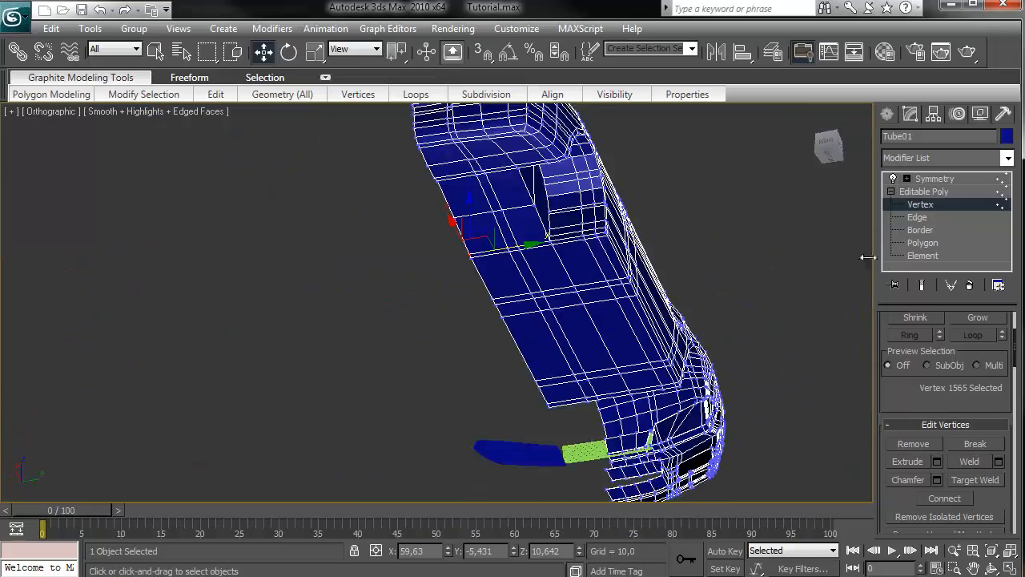
pyautogui.click(922, 286)
pyautogui.keyDown('alt'); pyautogui.moveTo(35, 169); pyautogui.dragTo(534, 136, button='middle'); pyautogui.keyUp('alt')
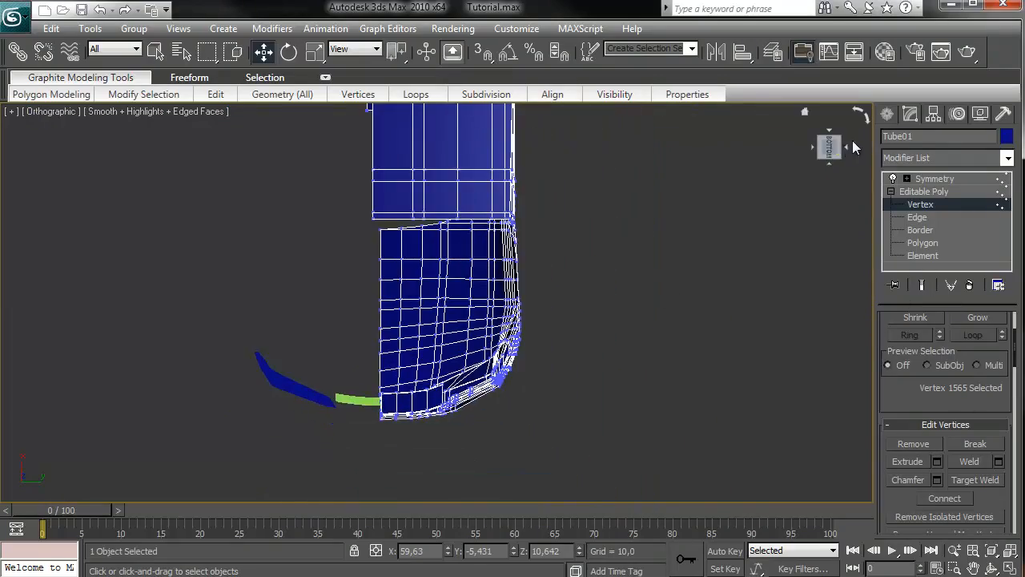
pyautogui.moveTo(852, 140); pyautogui.dragTo(438, 369)
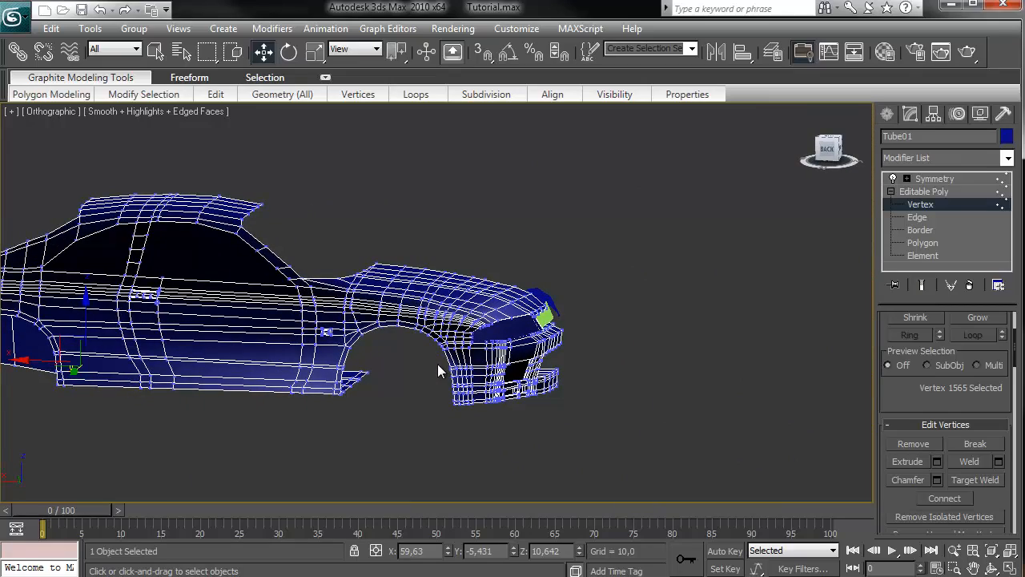
pyautogui.moveTo(481, 329); pyautogui.dragTo(509, 230, button='middle')
pyautogui.scroll(5, 509, 230)
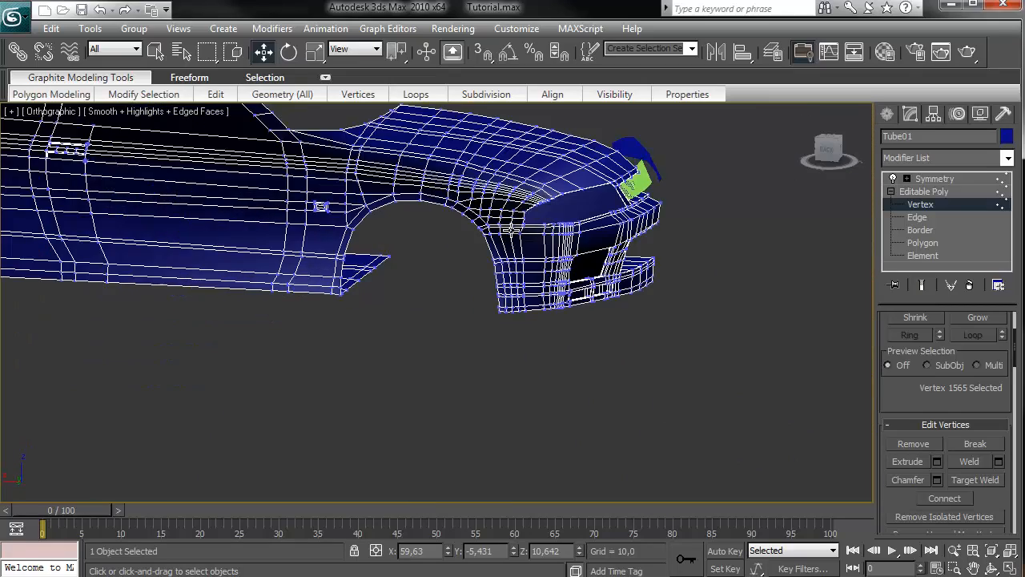
pyautogui.scroll(3, 524, 272)
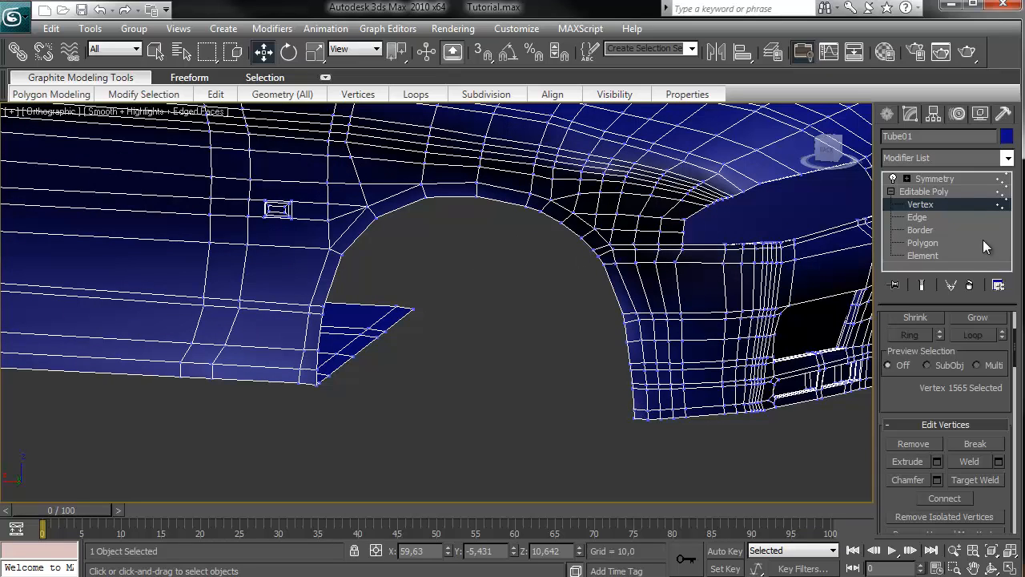
# At Edge level, select the front wheel arch's open edges from the sill's bottom corner up the door side to the start of the crown.
pyautogui.click(917, 217)
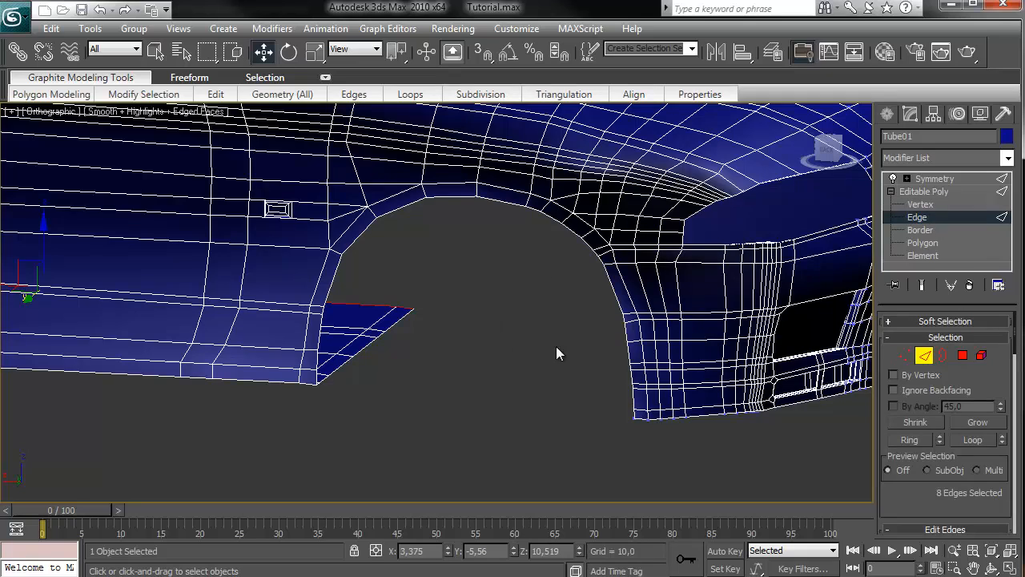
pyautogui.moveTo(632, 311); pyautogui.dragTo(612, 262, button='middle')
pyautogui.scroll(2, 652, 327)
pyautogui.scroll(2, 542, 312)
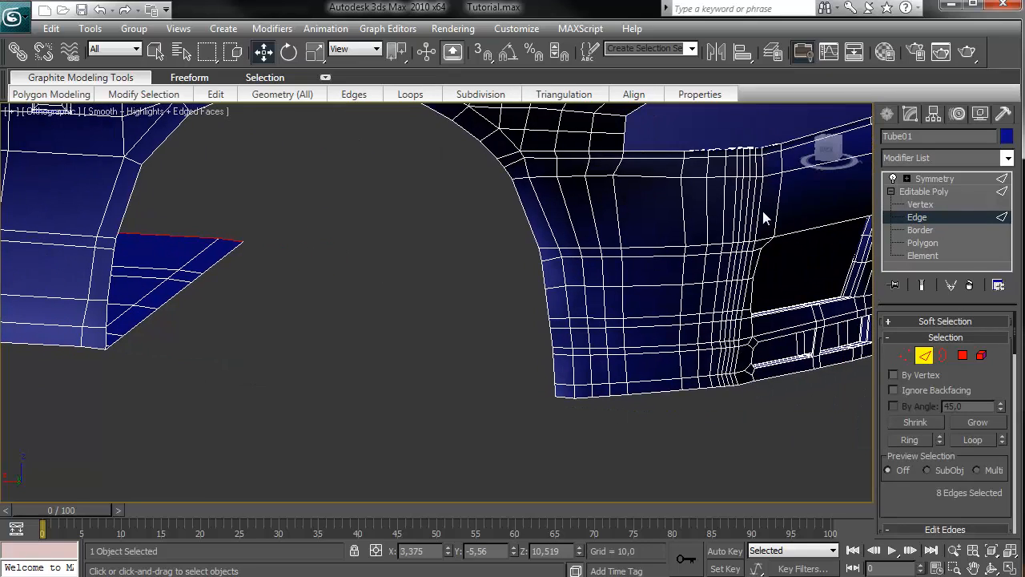
pyautogui.scroll(-2, 592, 232)
pyautogui.moveTo(352, 247); pyautogui.dragTo(841, 272, button='middle')
pyautogui.scroll(-3, 576, 274)
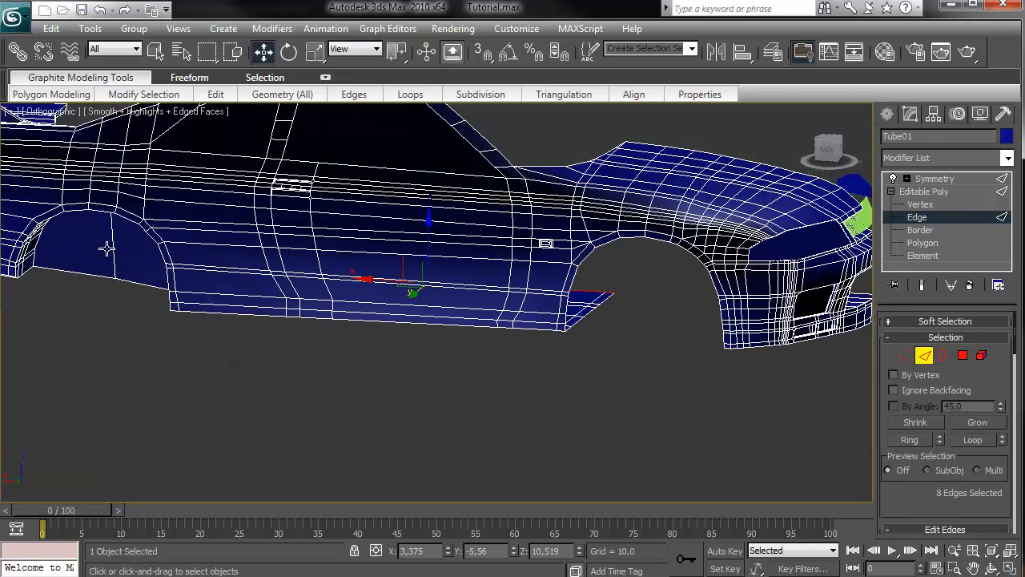
pyautogui.scroll(5, 665, 316)
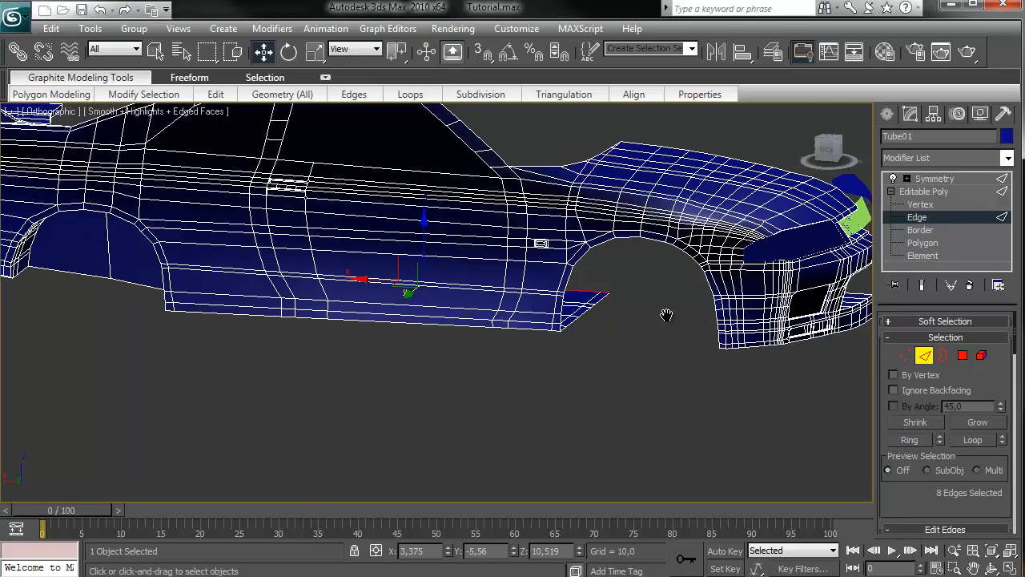
pyautogui.moveTo(601, 316); pyautogui.dragTo(467, 320, button='middle')
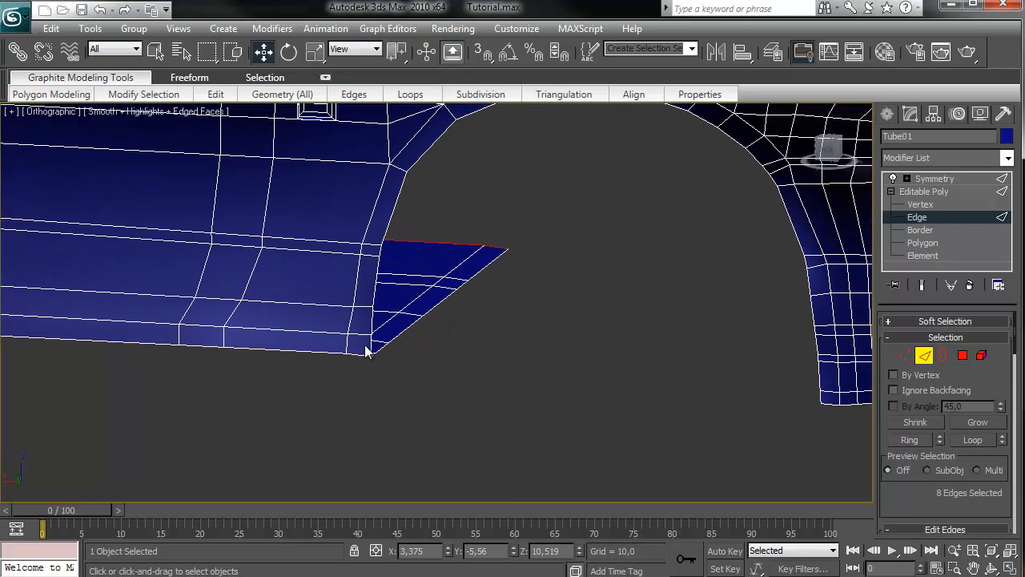
pyautogui.click(362, 347)
pyautogui.keyDown('ctrl'); pyautogui.click(370, 284); pyautogui.keyUp('ctrl')
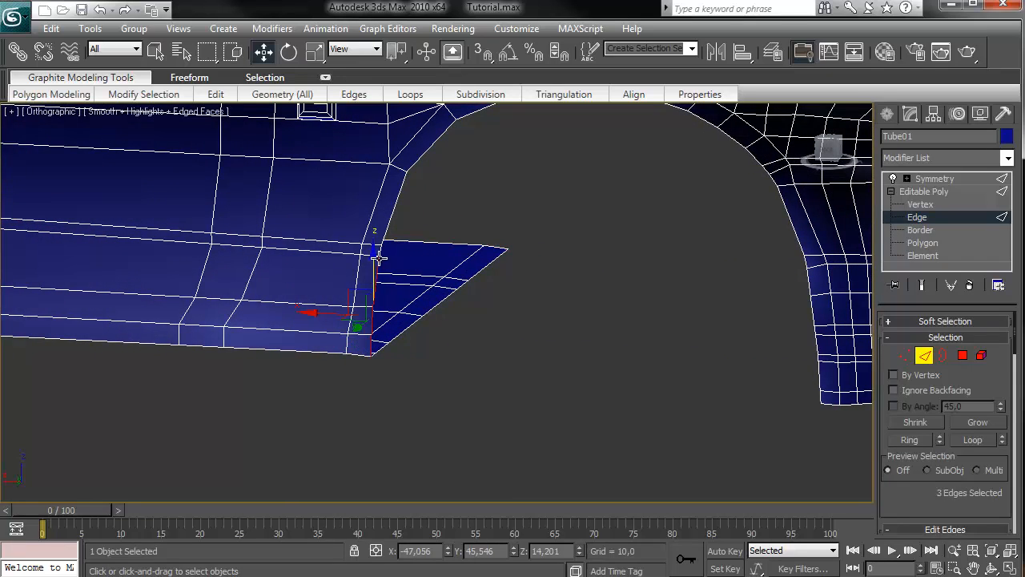
pyautogui.keyDown('ctrl'); pyautogui.click(387, 219); pyautogui.keyUp('ctrl')
pyautogui.moveTo(432, 152); pyautogui.dragTo(366, 291, button='middle')
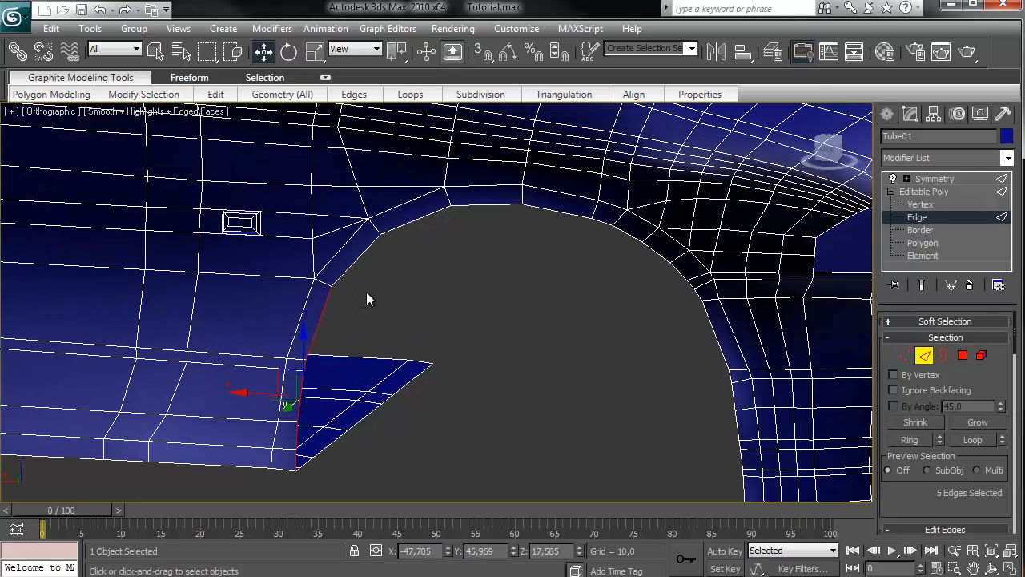
pyautogui.keyDown('ctrl'); pyautogui.click(365, 255); pyautogui.keyUp('ctrl')
pyautogui.keyDown('ctrl'); pyautogui.click(410, 224); pyautogui.keyUp('ctrl')
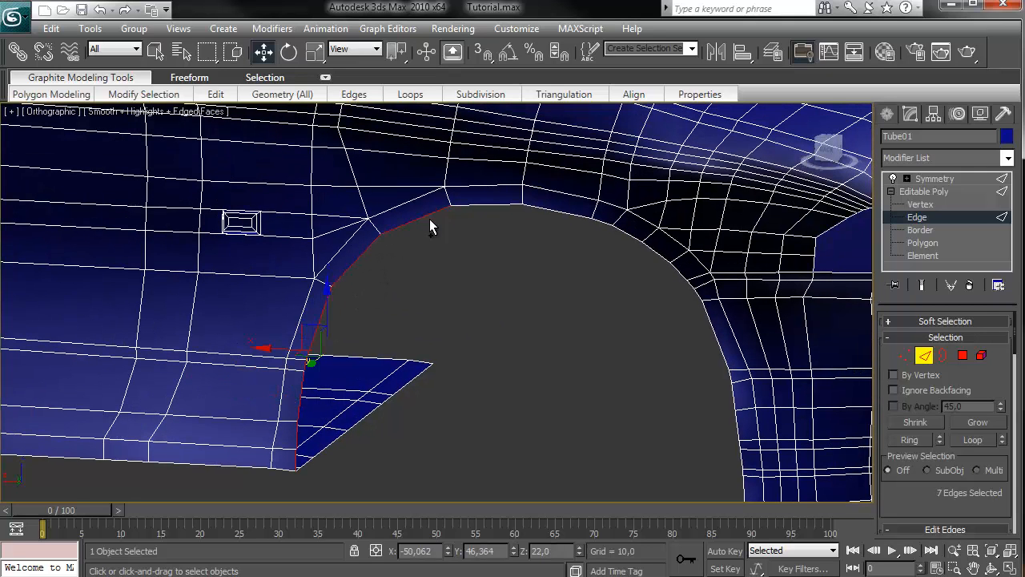
# Add the front wheel arch's edges across the crown and down the upper part of the bumper side to the selection.
pyautogui.keyDown('ctrl'); pyautogui.click(487, 206); pyautogui.keyUp('ctrl')
pyautogui.keyDown('ctrl'); pyautogui.click(559, 210); pyautogui.keyUp('ctrl')
pyautogui.keyDown('ctrl'); pyautogui.click(606, 225); pyautogui.keyUp('ctrl')
pyautogui.keyDown('ctrl'); pyautogui.click(637, 239); pyautogui.keyUp('ctrl')
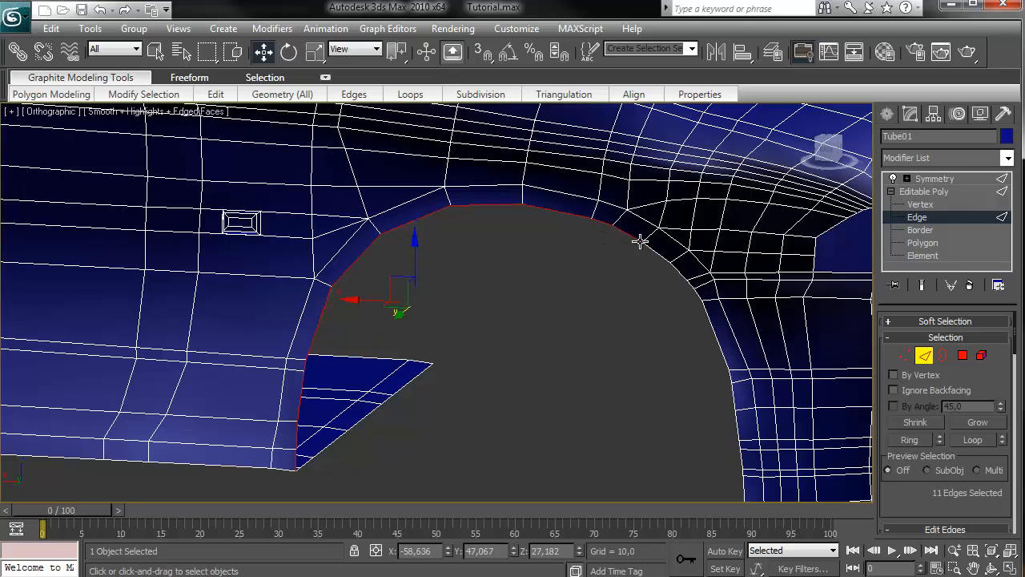
pyautogui.keyDown('ctrl'); pyautogui.click(652, 247); pyautogui.keyUp('ctrl')
pyautogui.keyDown('ctrl'); pyautogui.click(677, 266); pyautogui.keyUp('ctrl')
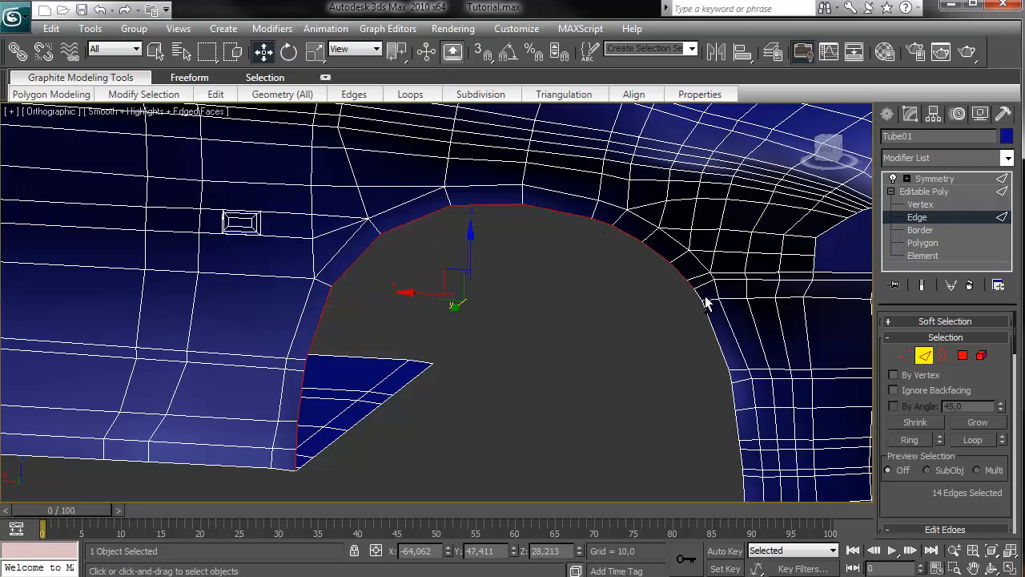
pyautogui.keyDown('ctrl'); pyautogui.click(694, 293); pyautogui.keyUp('ctrl')
pyautogui.keyDown('ctrl'); pyautogui.click(705, 310); pyautogui.keyUp('ctrl')
pyautogui.keyDown('ctrl'); pyautogui.click(727, 374); pyautogui.keyUp('ctrl')
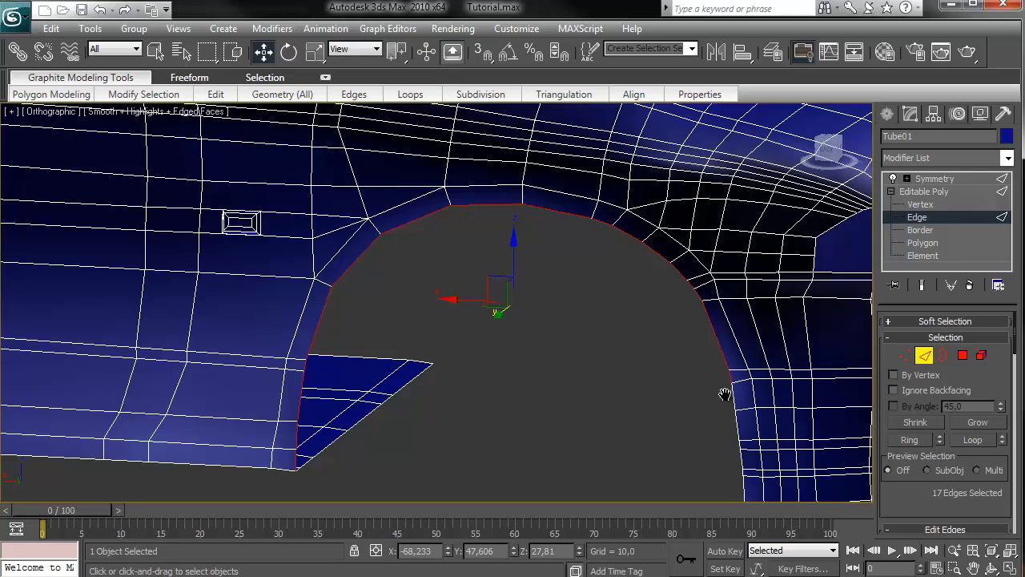
# Add the front wheel arch's remaining open edges down the bumper side to its bottom corner to the selection.
pyautogui.moveTo(725, 393); pyautogui.dragTo(682, 294, button='middle')
pyautogui.scroll(2, 683, 295)
pyautogui.keyDown('ctrl'); pyautogui.click(787, 290); pyautogui.keyUp('ctrl')
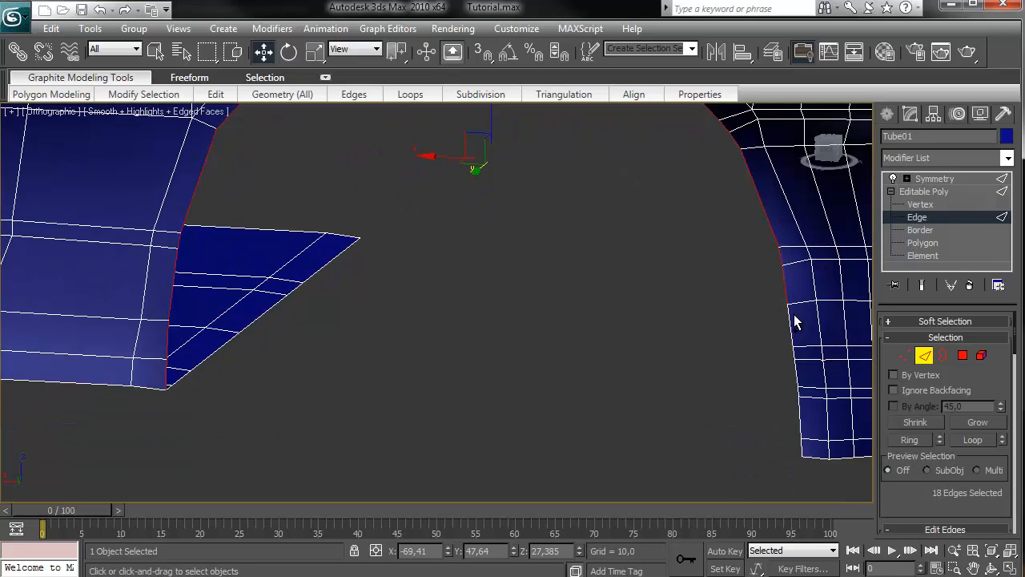
pyautogui.keyDown('ctrl'); pyautogui.click(790, 340); pyautogui.keyUp('ctrl')
pyautogui.keyDown('ctrl'); pyautogui.click(791, 357); pyautogui.keyUp('ctrl')
pyautogui.keyDown('ctrl'); pyautogui.click(795, 371); pyautogui.keyUp('ctrl')
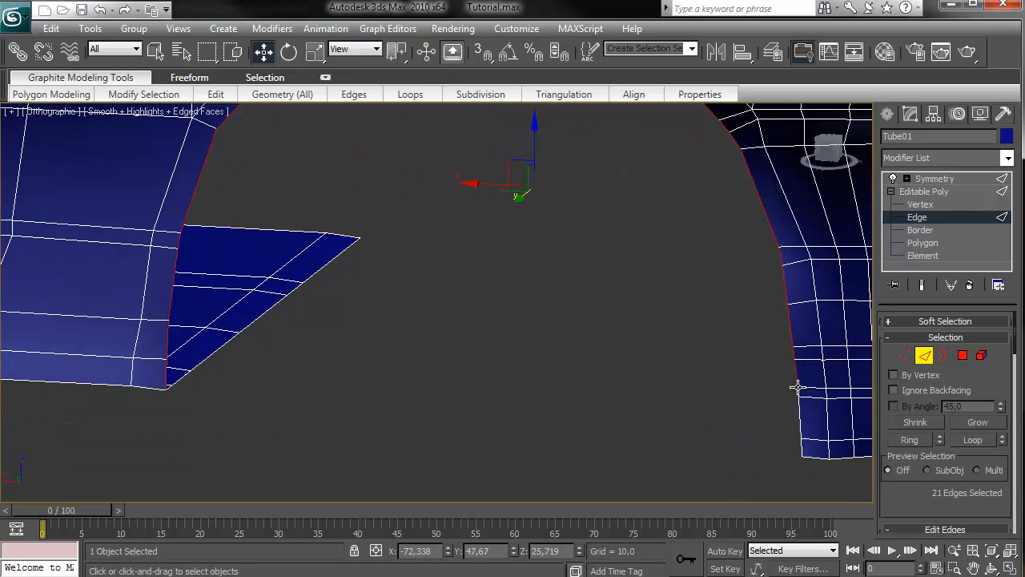
pyautogui.keyDown('ctrl'); pyautogui.click(797, 392); pyautogui.keyUp('ctrl')
pyautogui.keyDown('ctrl'); pyautogui.click(800, 407); pyautogui.keyUp('ctrl')
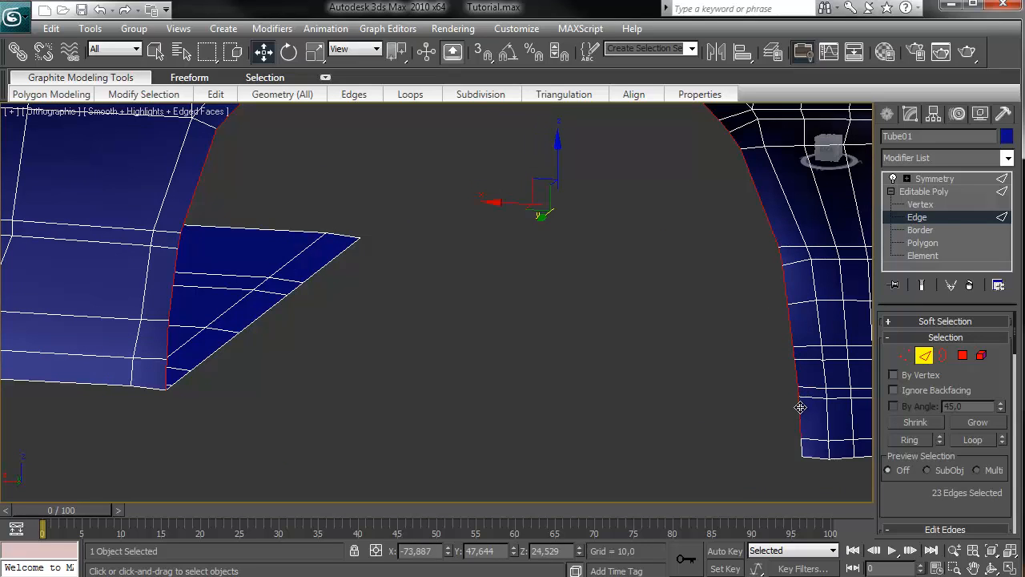
pyautogui.keyDown('ctrl'); pyautogui.click(803, 443); pyautogui.keyUp('ctrl')
# Viewed from below, try to extrude the selected front wheel-arch edges deep inward in a single pull.
pyautogui.scroll(-6, 666, 320)
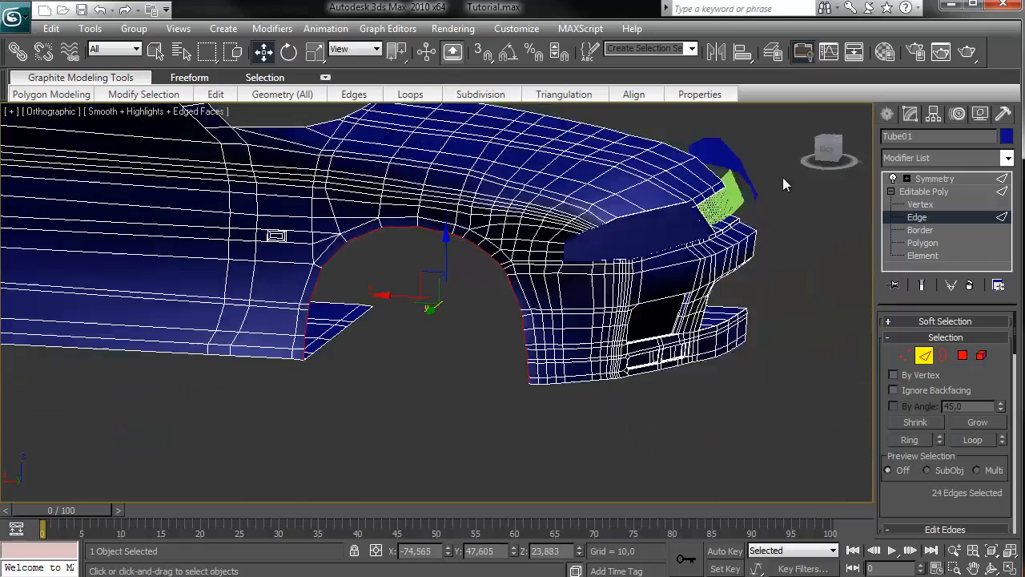
pyautogui.click(829, 142)
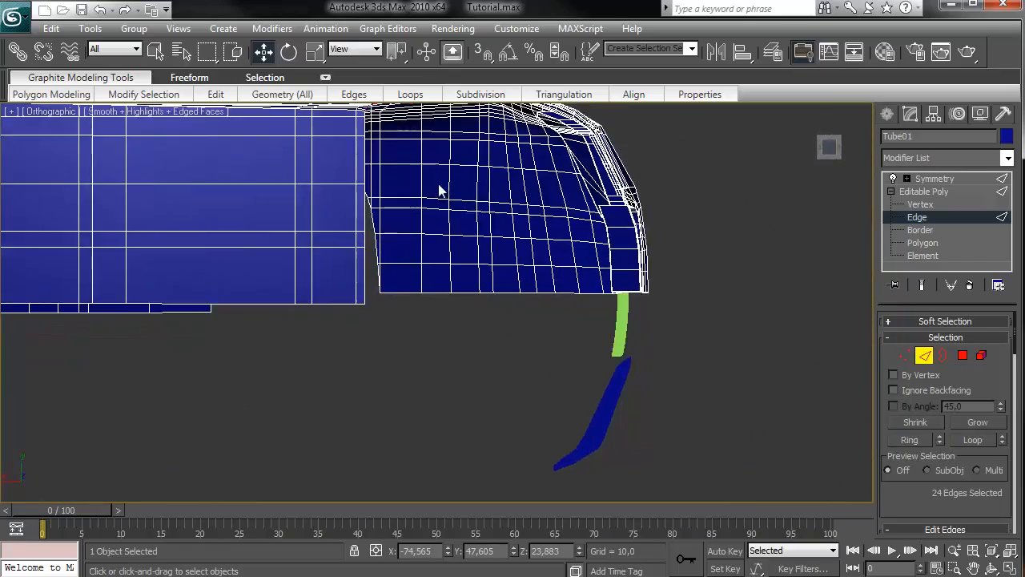
pyautogui.moveTo(678, 333); pyautogui.dragTo(726, 333, button='middle')
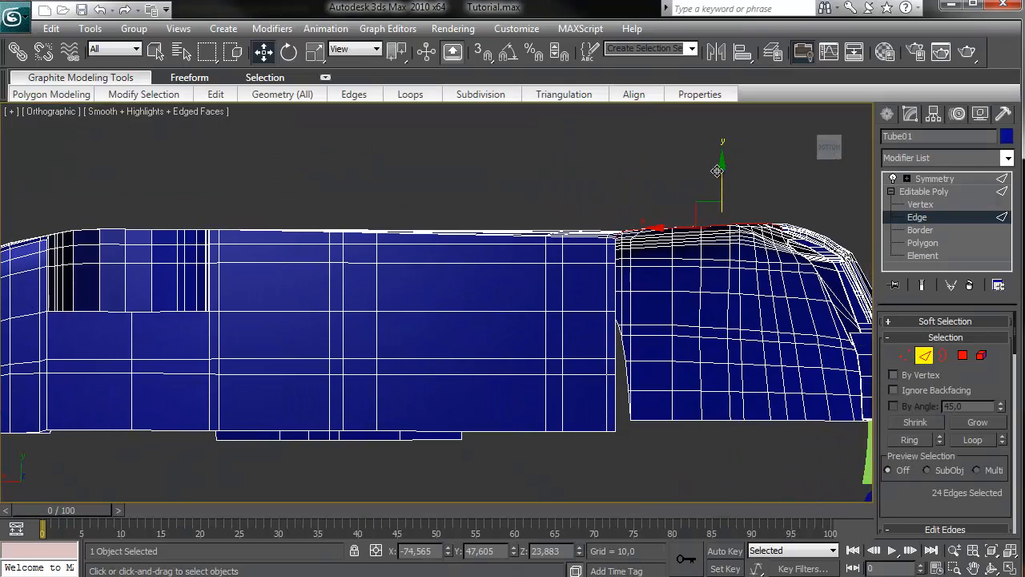
pyautogui.moveTo(717, 170); pyautogui.dragTo(716, 239)
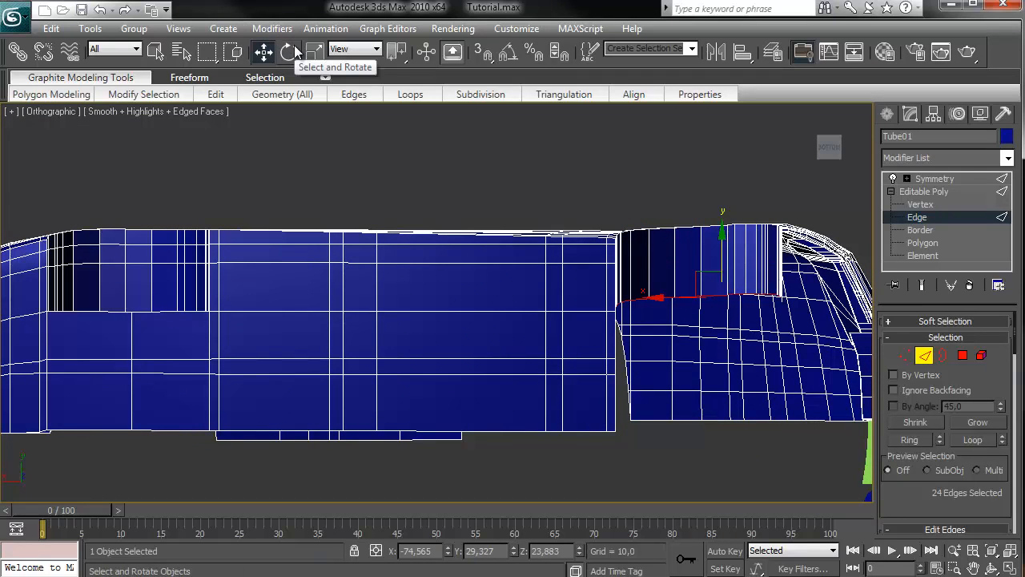
pyautogui.hotkey('ctrl', 'z')
# Extrude the selected front wheel-arch edges inward to about Y 43.4, flattened into a straight line along Y.
pyautogui.moveTo(681, 215); pyautogui.dragTo(522, 339, button='middle')
pyautogui.scroll(5, 480, 205)
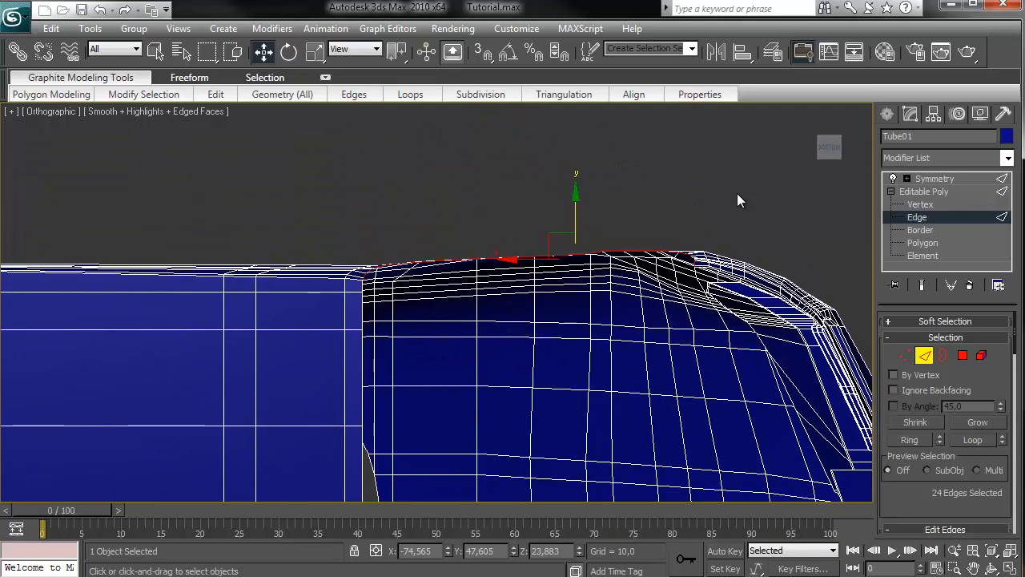
pyautogui.moveTo(575, 198); pyautogui.dragTo(596, 96)
pyautogui.click(315, 52)
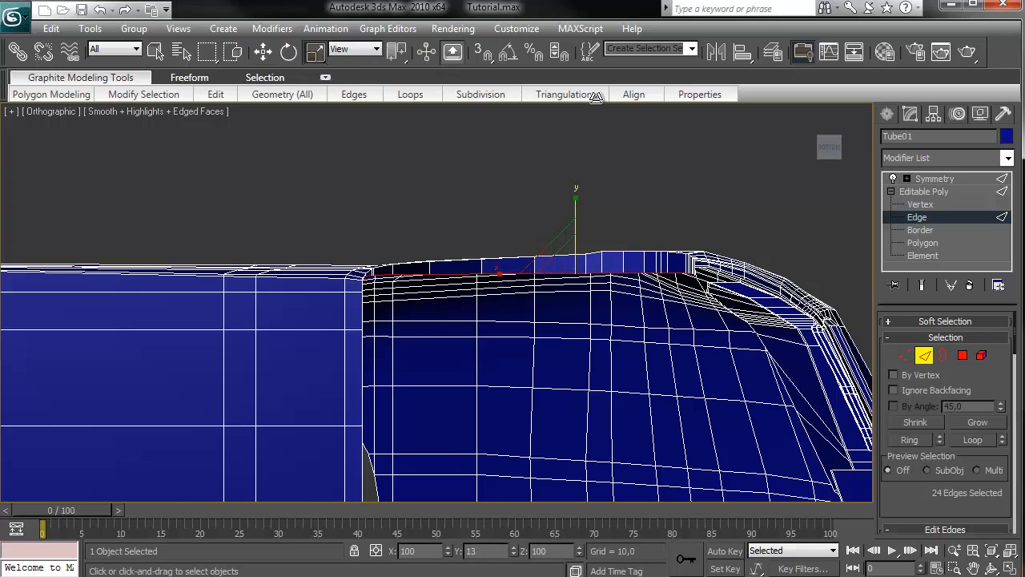
pyautogui.click(263, 52)
pyautogui.moveTo(574, 212); pyautogui.dragTo(575, 236)
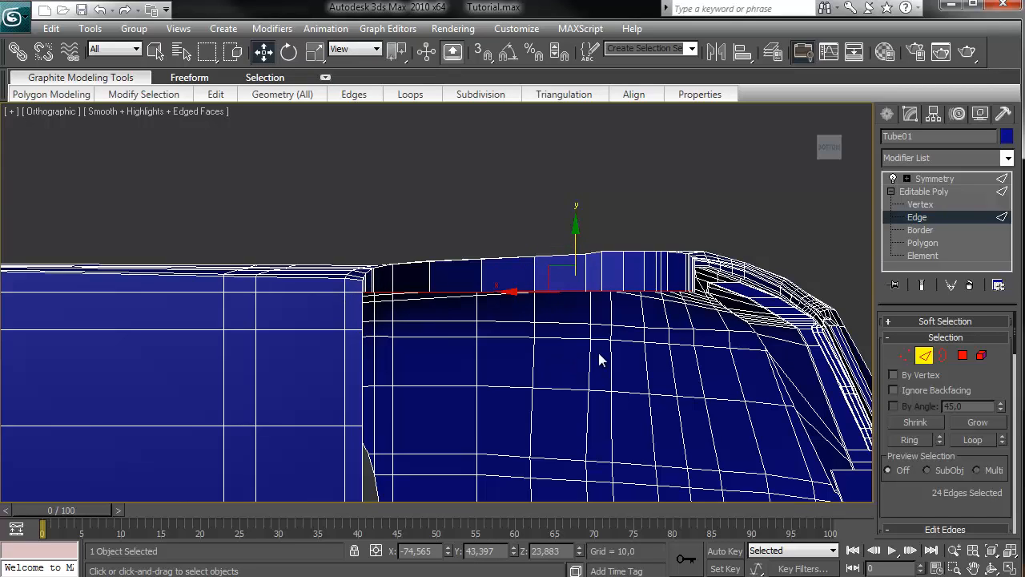
# Extrude the flattened arch edges further inward twice, to about Y 38.4 and then about Y 25.9.
pyautogui.moveTo(600, 360); pyautogui.dragTo(643, 267, button='middle')
pyautogui.moveTo(613, 160); pyautogui.dragTo(616, 197)
pyautogui.moveTo(615, 254); pyautogui.dragTo(613, 199, button='middle')
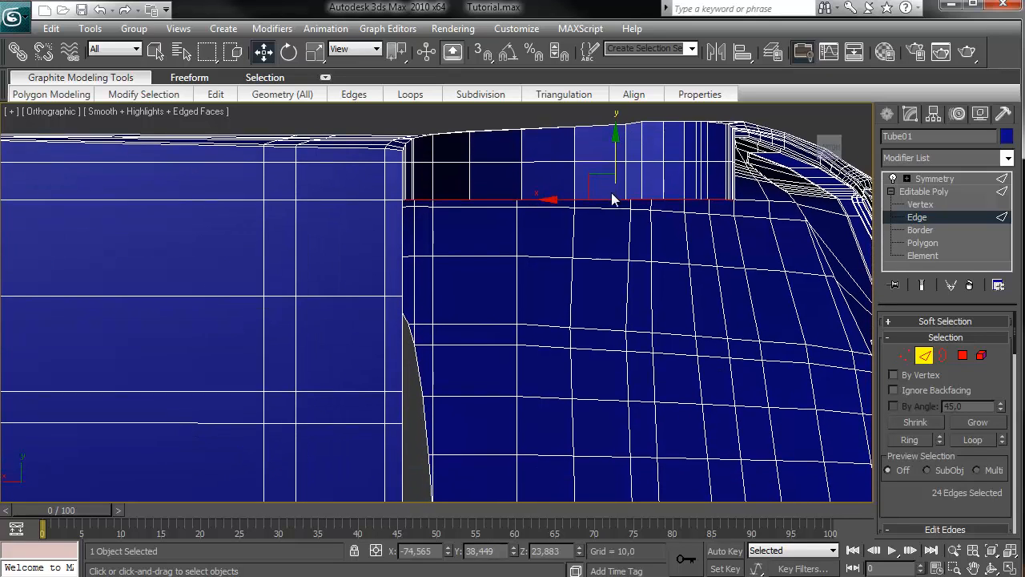
pyautogui.scroll(-5, 474, 281)
pyautogui.moveTo(406, 271); pyautogui.dragTo(435, 270, button='middle')
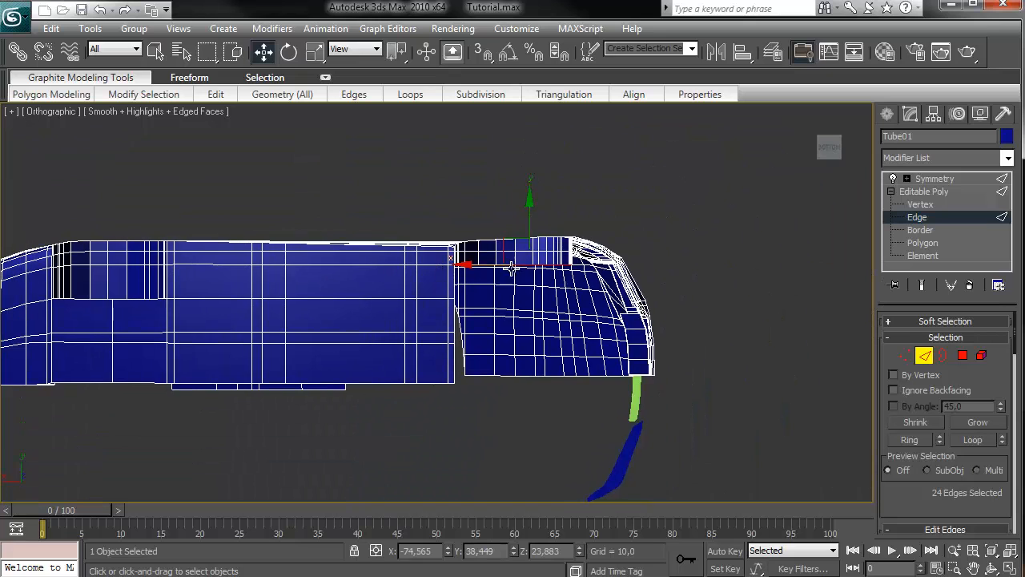
pyautogui.scroll(6, 597, 275)
pyautogui.moveTo(522, 300); pyautogui.dragTo(484, 315, button='middle')
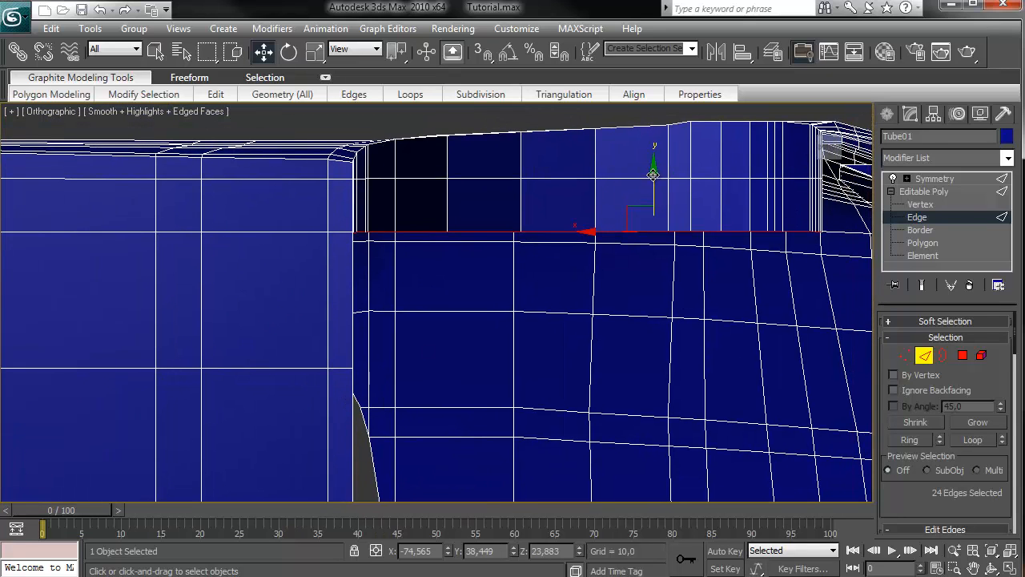
pyautogui.moveTo(654, 173); pyautogui.dragTo(631, 310)
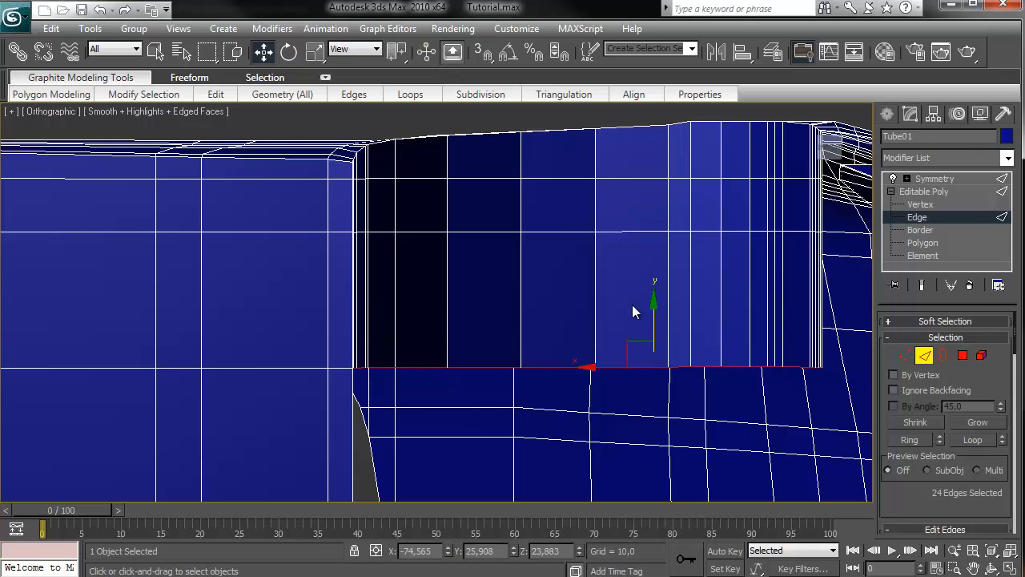
# Extrude the front arch's inner edges by scaling them uniformly together into the arch's centre, closing the opening.
pyautogui.scroll(-5, 633, 311)
pyautogui.moveTo(828, 154); pyautogui.dragTo(796, 201)
pyautogui.moveTo(797, 201); pyautogui.dragTo(561, 199, button='middle')
pyautogui.scroll(2, 667, 270)
pyautogui.scroll(2, 667, 270)
pyautogui.moveTo(667, 269); pyautogui.dragTo(577, 243, button='middle')
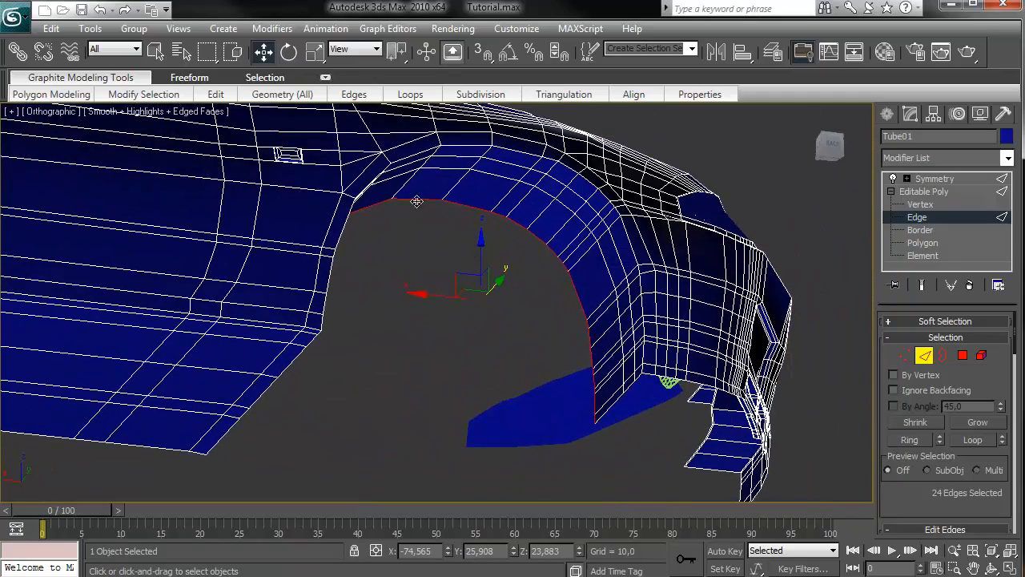
pyautogui.click(290, 53)
pyautogui.click(315, 52)
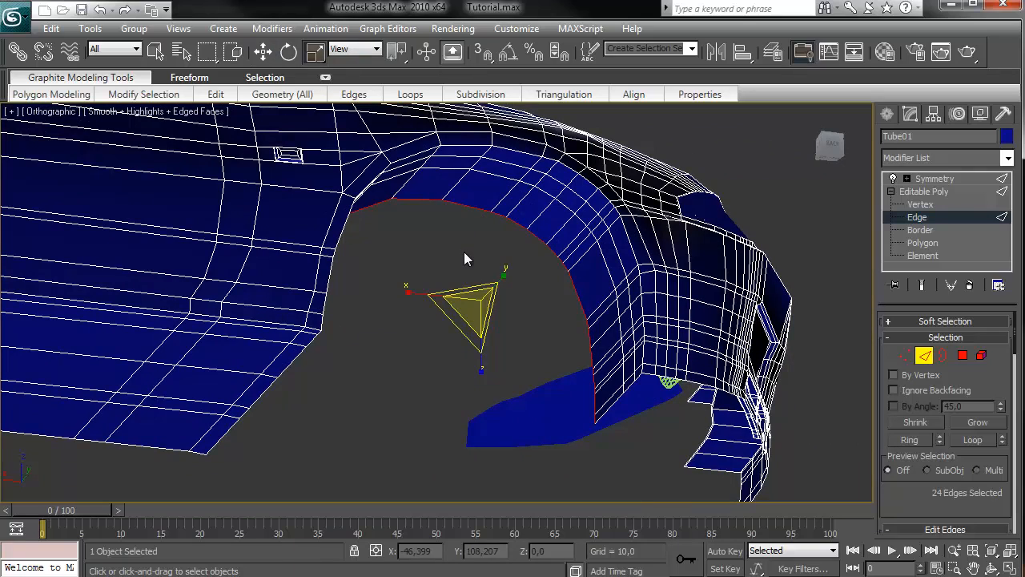
pyautogui.keyDown('shift'); pyautogui.moveTo(466, 303); pyautogui.dragTo(631, 94); pyautogui.keyUp('shift')
# Select the 25 vertices collapsed at the arch's centre and weld them with a threshold of about 35.9.
pyautogui.press('1')
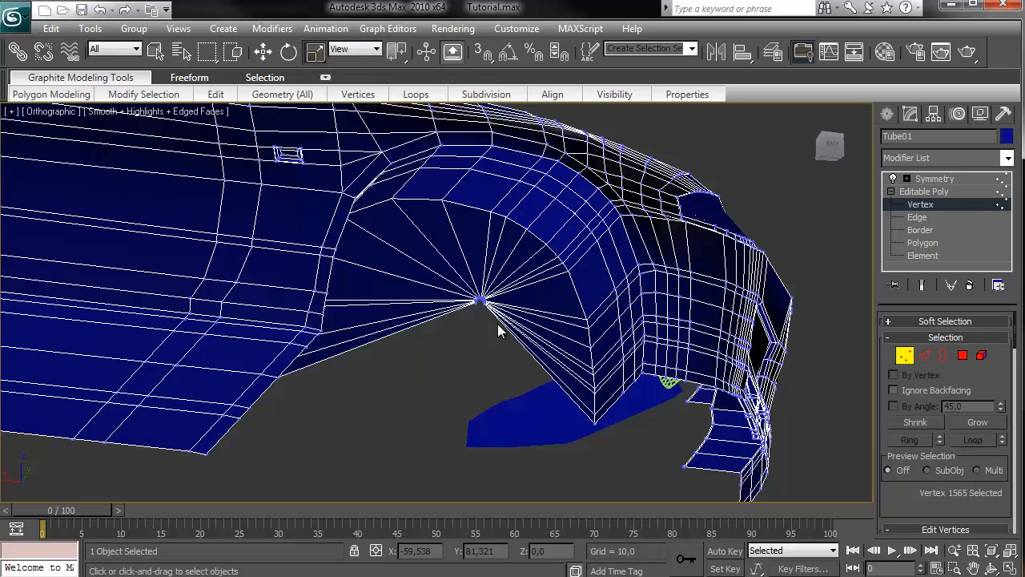
pyautogui.moveTo(495, 320); pyautogui.dragTo(462, 285)
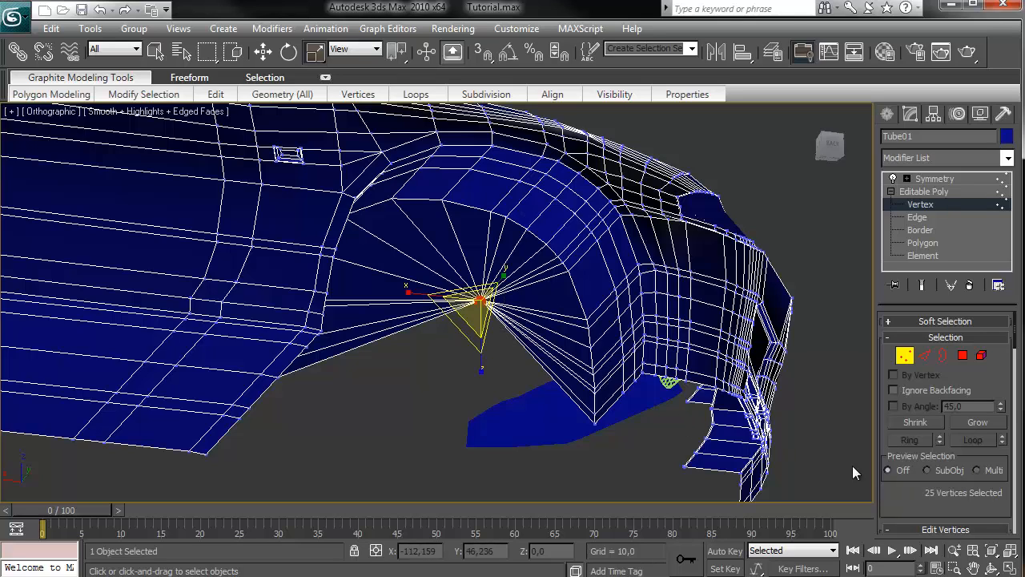
pyautogui.moveTo(942, 498); pyautogui.dragTo(953, 362)
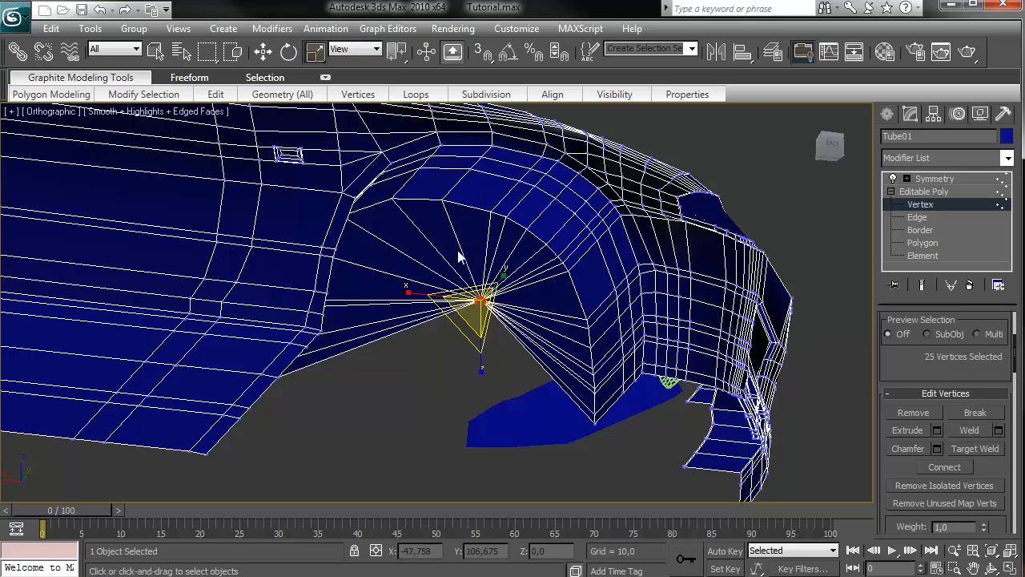
pyautogui.click(997, 430)
pyautogui.moveTo(295, 228); pyautogui.dragTo(294, 215)
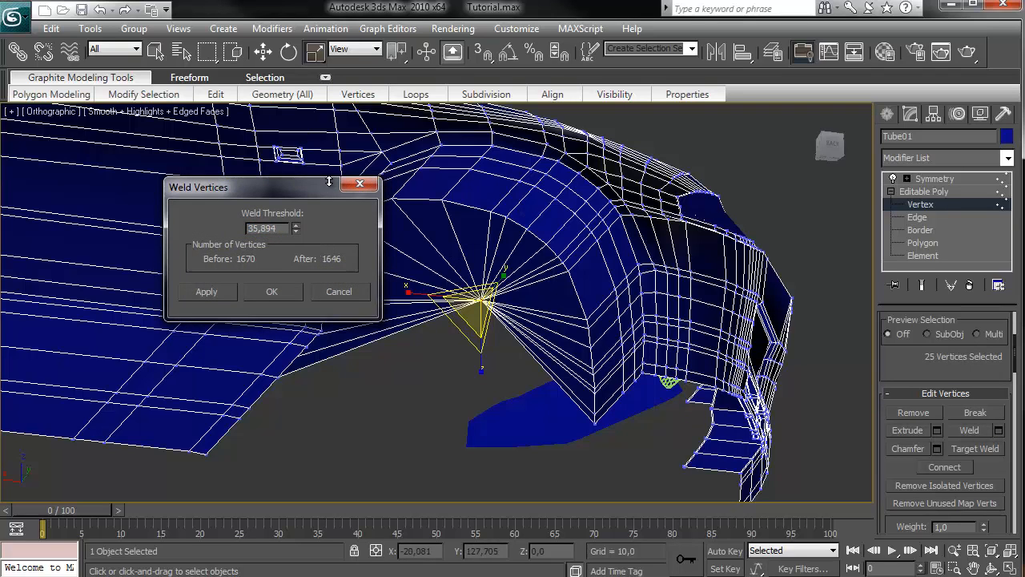
pyautogui.click(282, 293)
# In the side view, move the welded centre vertex down to the body's lower edge, at about X -68.2, Z 9.7.
pyautogui.click(263, 52)
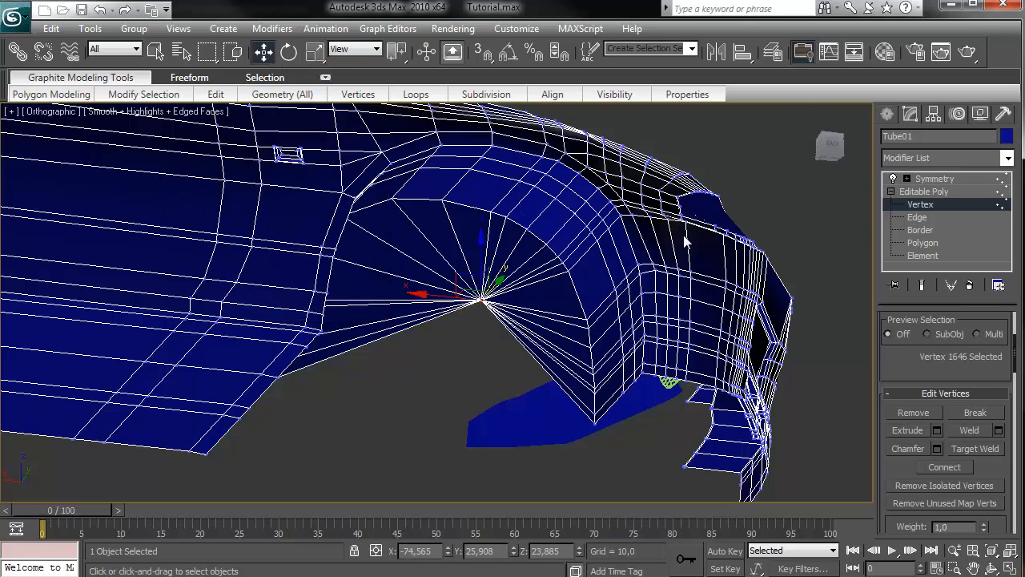
pyautogui.click(834, 147)
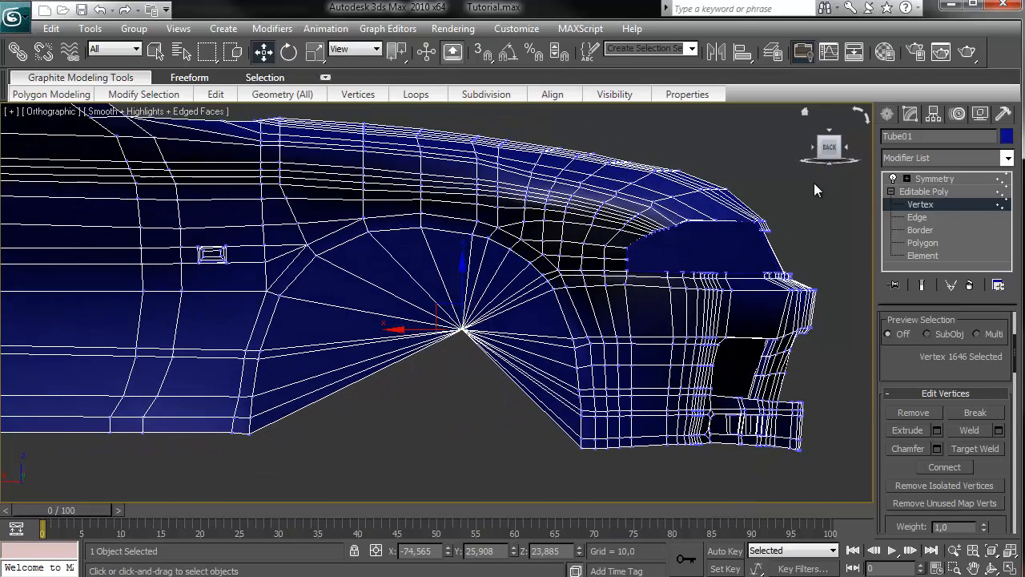
pyautogui.moveTo(439, 305); pyautogui.dragTo(392, 413)
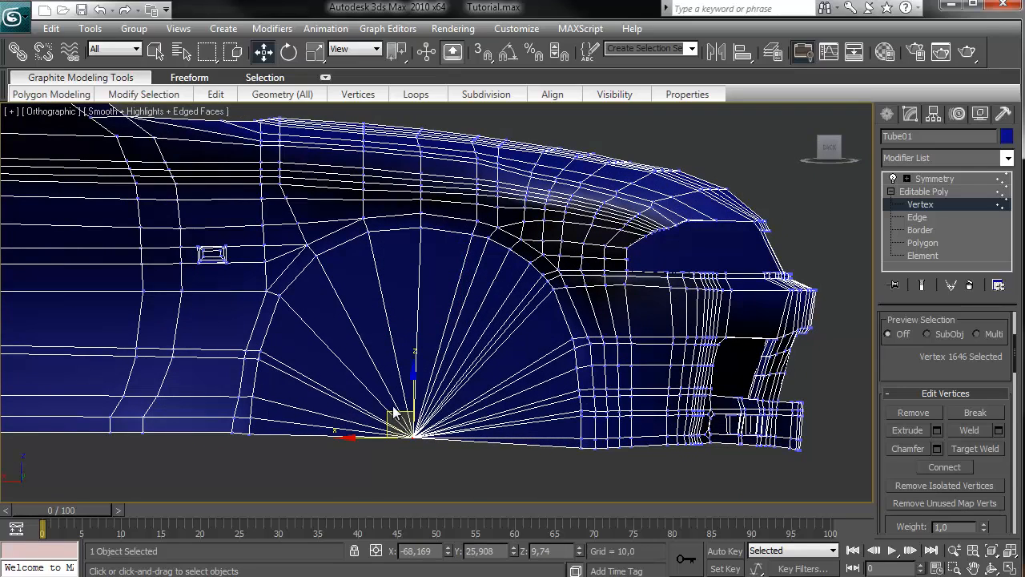
# Select the bottom centre vertices of the rear wheel arch's inner wall and lower them to about Z 13.26.
pyautogui.moveTo(437, 362); pyautogui.dragTo(722, 256, button='middle')
pyautogui.scroll(-5, 716, 258)
pyautogui.scroll(4, 623, 272)
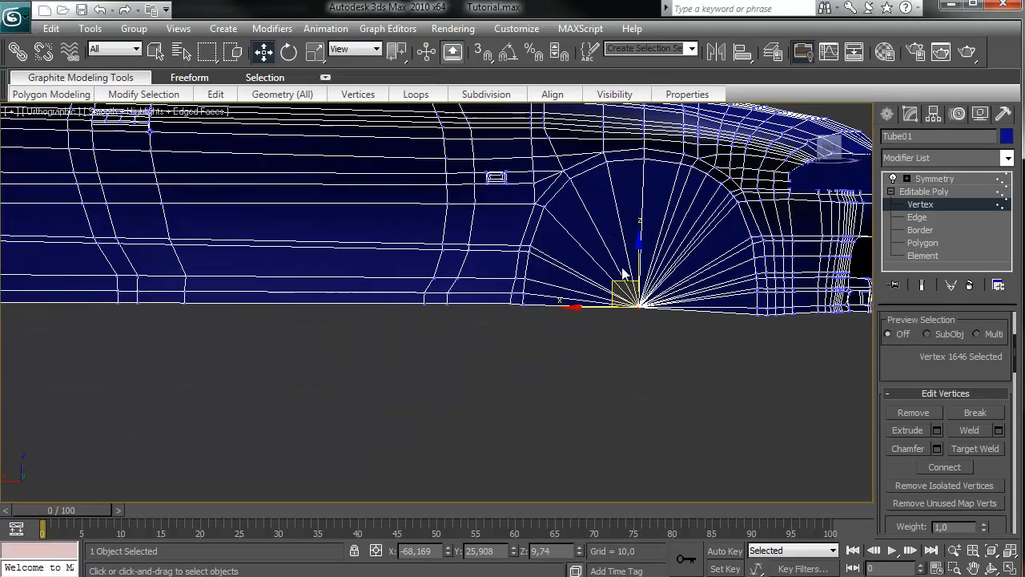
pyautogui.moveTo(402, 282); pyautogui.dragTo(832, 300, button='middle')
pyautogui.moveTo(280, 312); pyautogui.dragTo(211, 236)
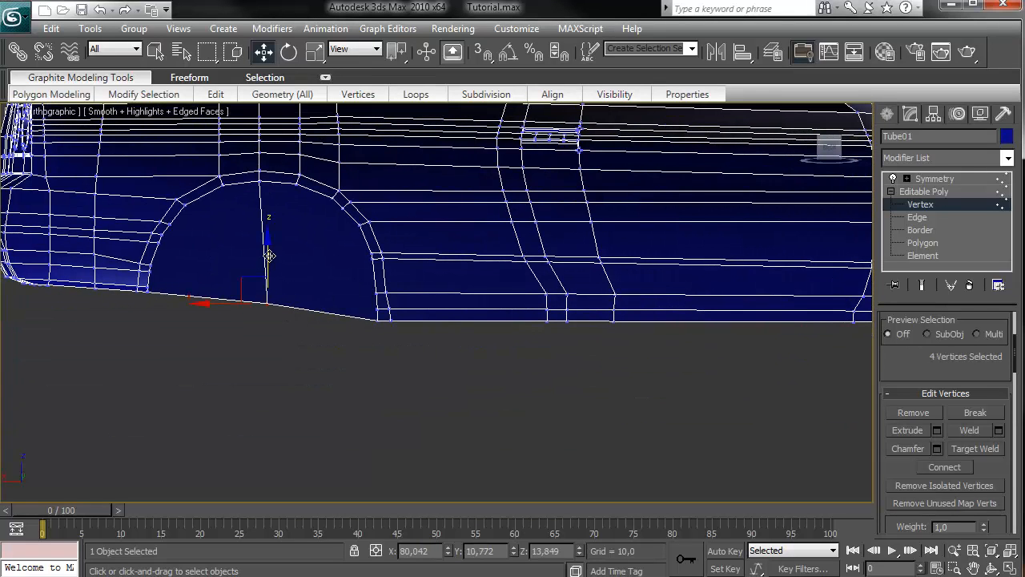
pyautogui.moveTo(269, 259); pyautogui.dragTo(270, 259)
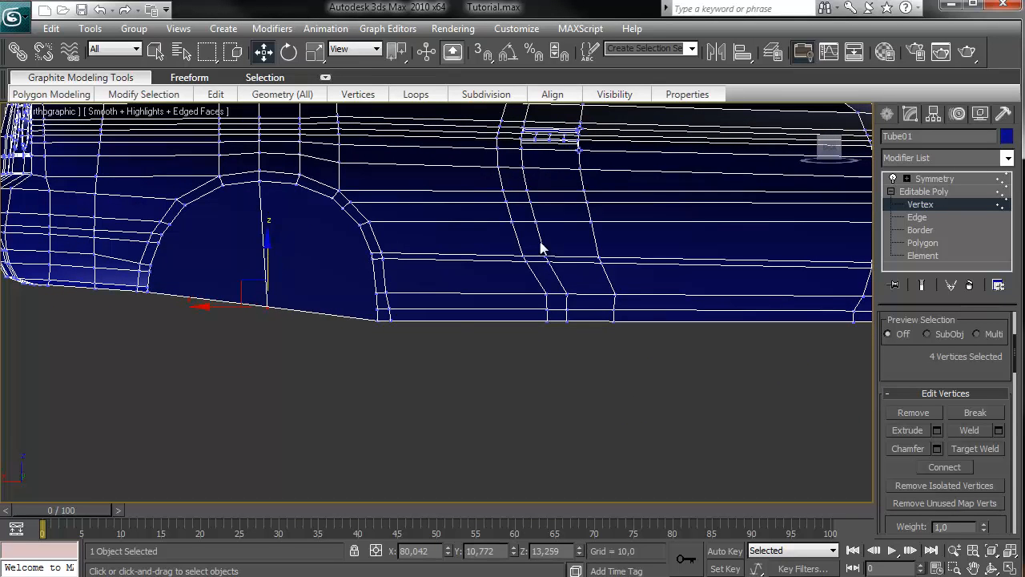
# Select the front arch's bottom centre vertex and lower it slightly to about Z 9.3.
pyautogui.moveTo(697, 266); pyautogui.dragTo(281, 243, button='middle')
pyautogui.moveTo(627, 286); pyautogui.dragTo(621, 281)
pyautogui.moveTo(688, 314); pyautogui.dragTo(451, 350, button='middle')
pyautogui.scroll(4, 491, 293)
pyautogui.moveTo(428, 272); pyautogui.dragTo(428, 275)
pyautogui.scroll(-4, 739, 201)
# At Edge level, remove the front arch wall's radial edges on both sides of the vertical centre edge.
pyautogui.moveTo(824, 153); pyautogui.dragTo(775, 114)
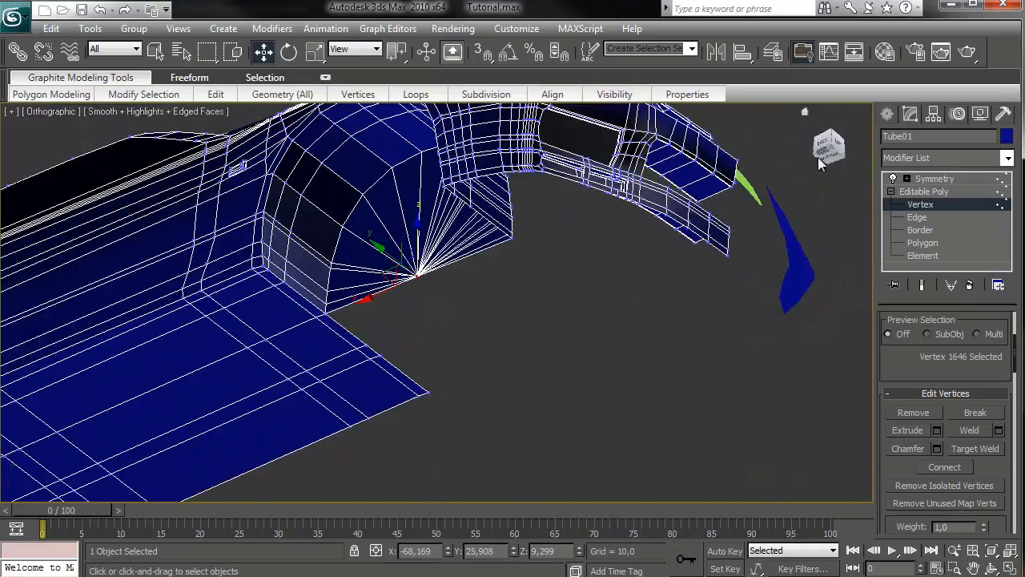
pyautogui.moveTo(320, 274); pyautogui.dragTo(836, 147, button='middle')
pyautogui.moveTo(1023, 170); pyautogui.dragTo(452, 293, button='middle')
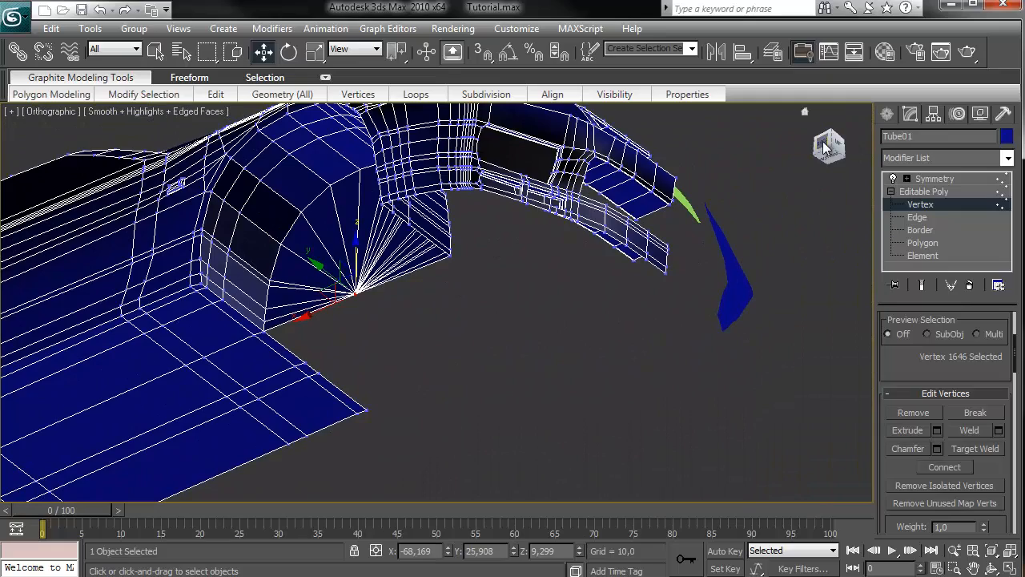
pyautogui.click(826, 146)
pyautogui.click(916, 217)
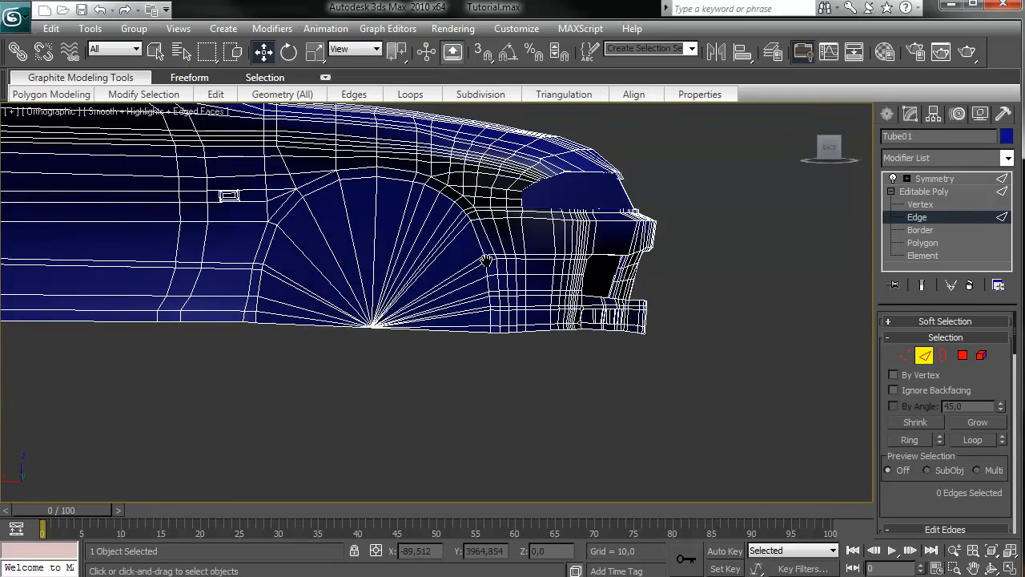
pyautogui.scroll(3, 486, 262)
pyautogui.moveTo(448, 231); pyautogui.dragTo(502, 311)
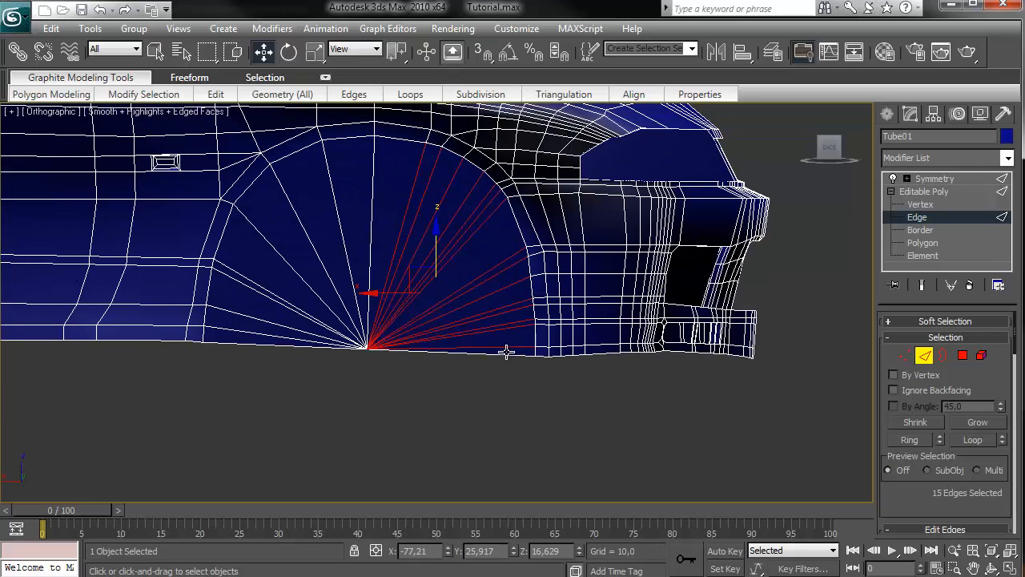
pyautogui.press('BackSpace')
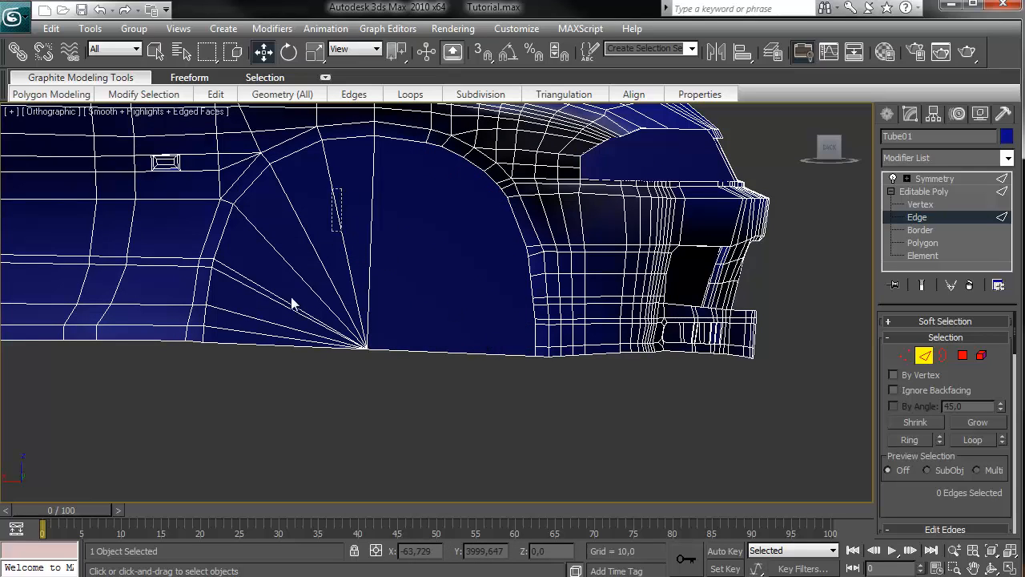
pyautogui.moveTo(259, 336); pyautogui.dragTo(258, 336)
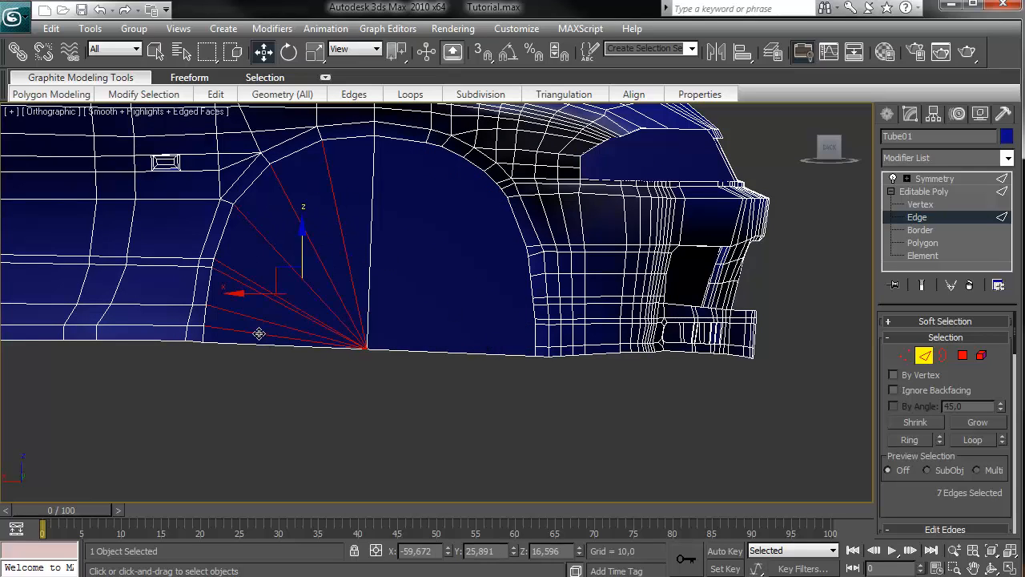
pyautogui.press('BackSpace')
# Examine both closed wheel arches from the side and from slightly below.
pyautogui.moveTo(541, 210); pyautogui.dragTo(767, 214, button='middle')
pyautogui.scroll(-5, 467, 280)
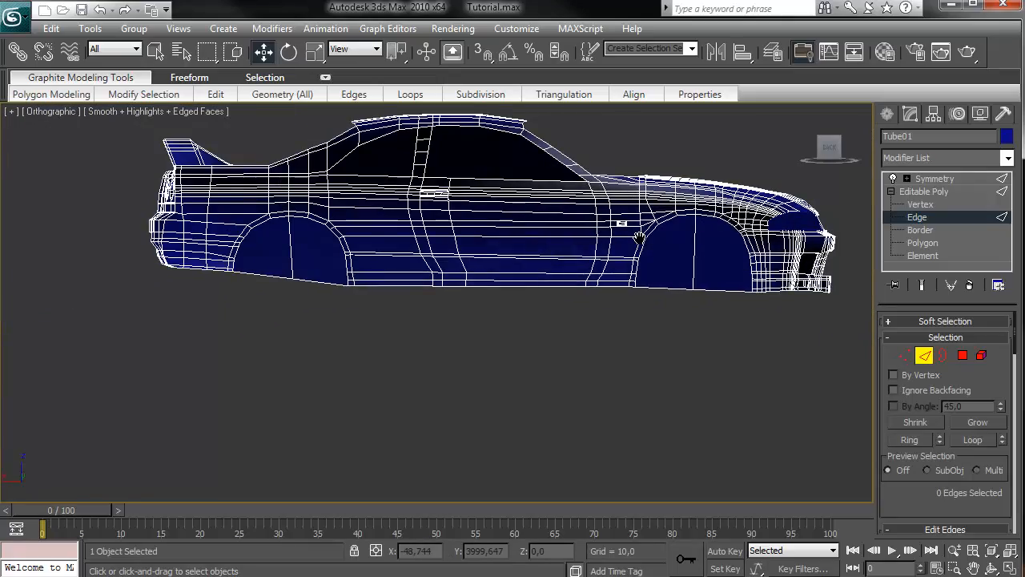
pyautogui.scroll(2, 468, 250)
pyautogui.scroll(4, 595, 262)
pyautogui.scroll(-4, 812, 159)
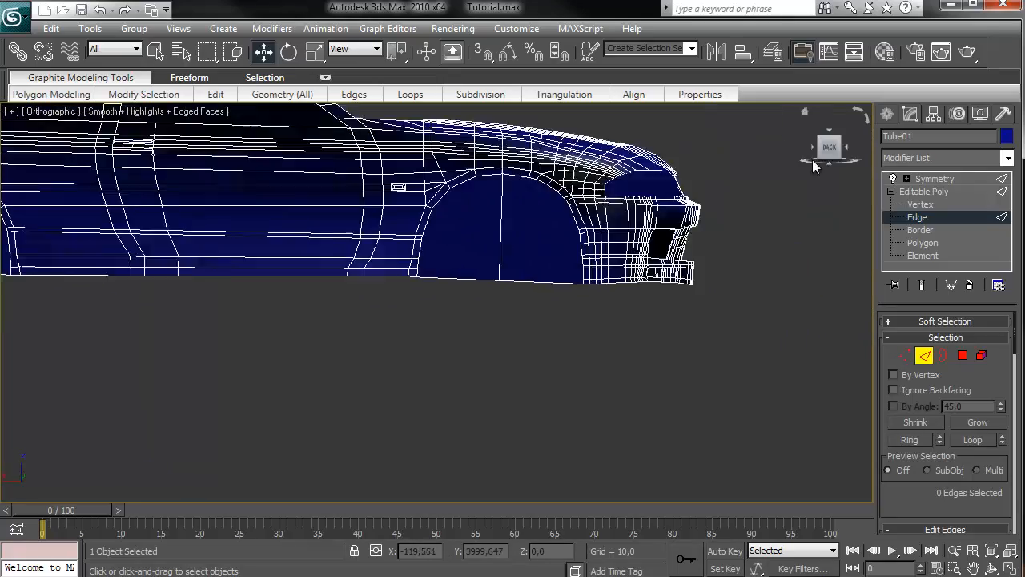
pyautogui.moveTo(818, 148)
pyautogui.mouseDown()
pyautogui.moveTo(749, 152)
pyautogui.moveTo(758, 108)
pyautogui.moveTo(781, 497)
pyautogui.moveTo(813, 116)
pyautogui.moveTo(785, 128)
pyautogui.moveTo(803, 140)
pyautogui.mouseUp()
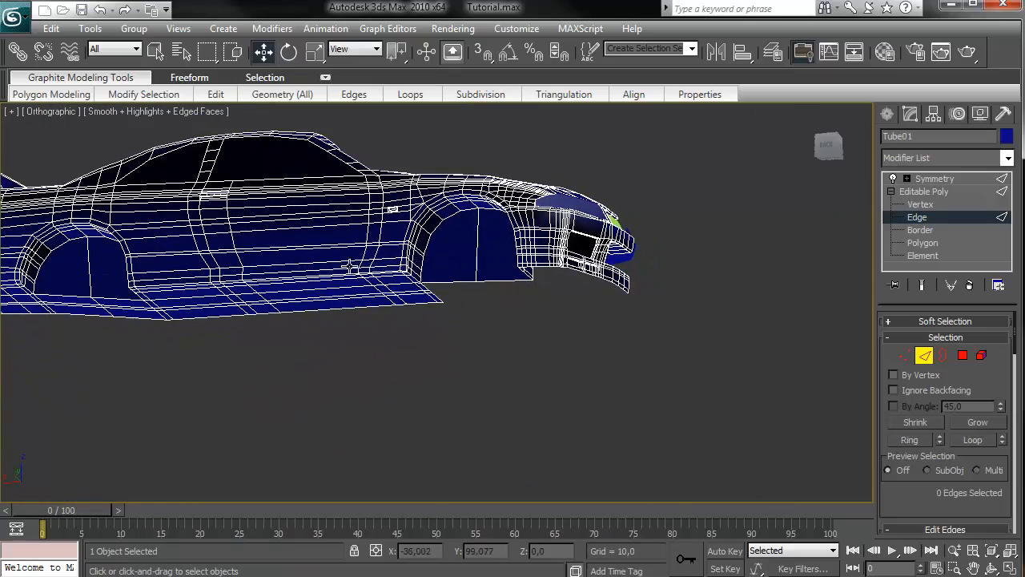
# Try removing the vertical centre edge of the front arch's inner wall, and undo the removal.
pyautogui.click(458, 237)
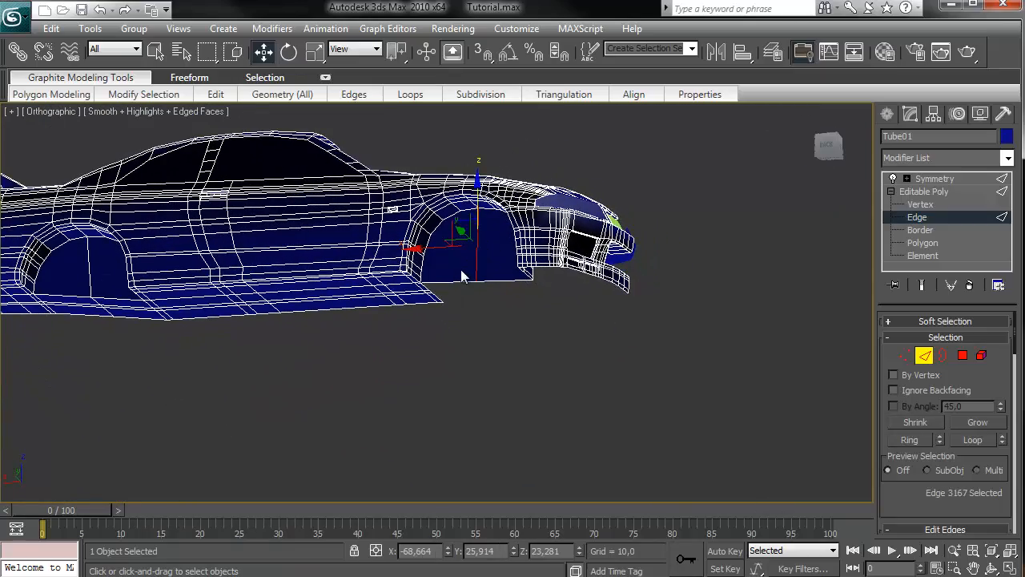
pyautogui.click(462, 277)
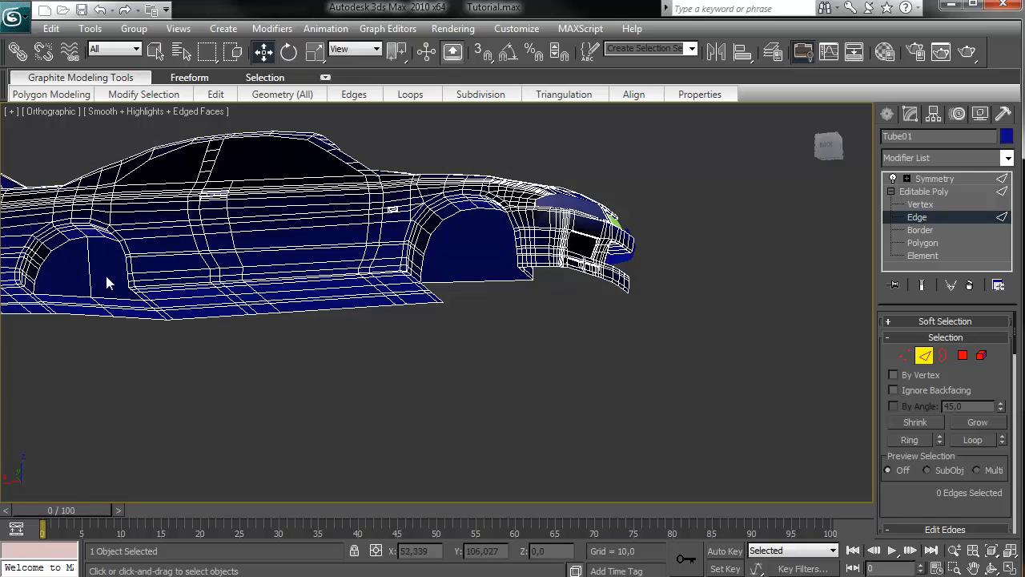
pyautogui.hotkey('ctrl', 'z')
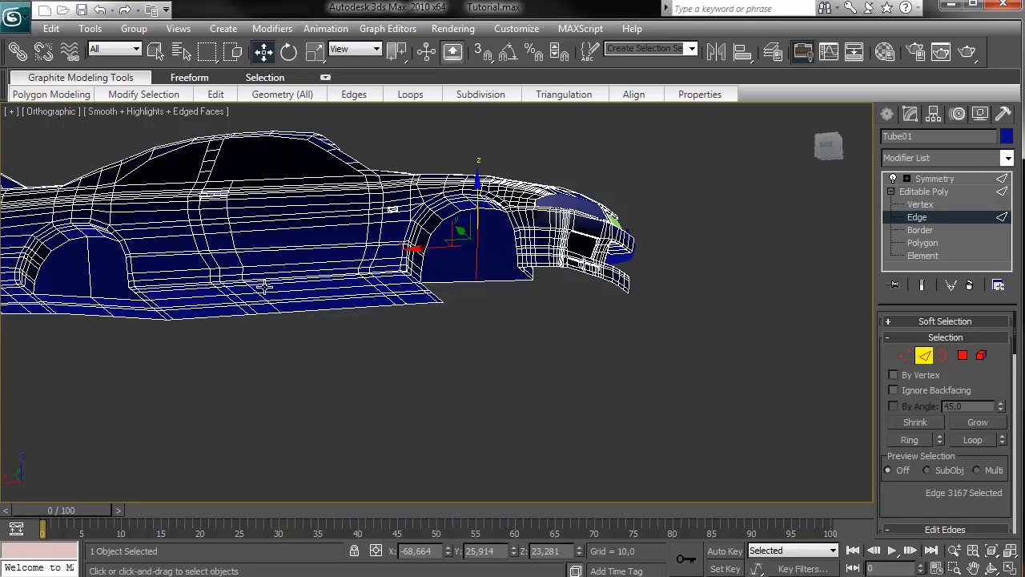
# Extend the two bottom edges of the front arch's inner wall to the car's centre line as three floor rows matching the existing underside.
pyautogui.moveTo(555, 289); pyautogui.dragTo(501, 304, button='middle')
pyautogui.scroll(3, 661, 240)
pyautogui.keyDown('alt'); pyautogui.moveTo(623, 291); pyautogui.dragTo(793, 159, button='middle'); pyautogui.keyUp('alt')
pyautogui.moveTo(464, 240); pyautogui.dragTo(491, 223, button='middle')
pyautogui.scroll(2, 491, 223)
pyautogui.moveTo(830, 150)
pyautogui.mouseDown()
pyautogui.moveTo(849, 124)
pyautogui.moveTo(827, 150)
pyautogui.mouseUp()
pyautogui.click(825, 153)
pyautogui.moveTo(675, 223); pyautogui.dragTo(593, 480, button='middle')
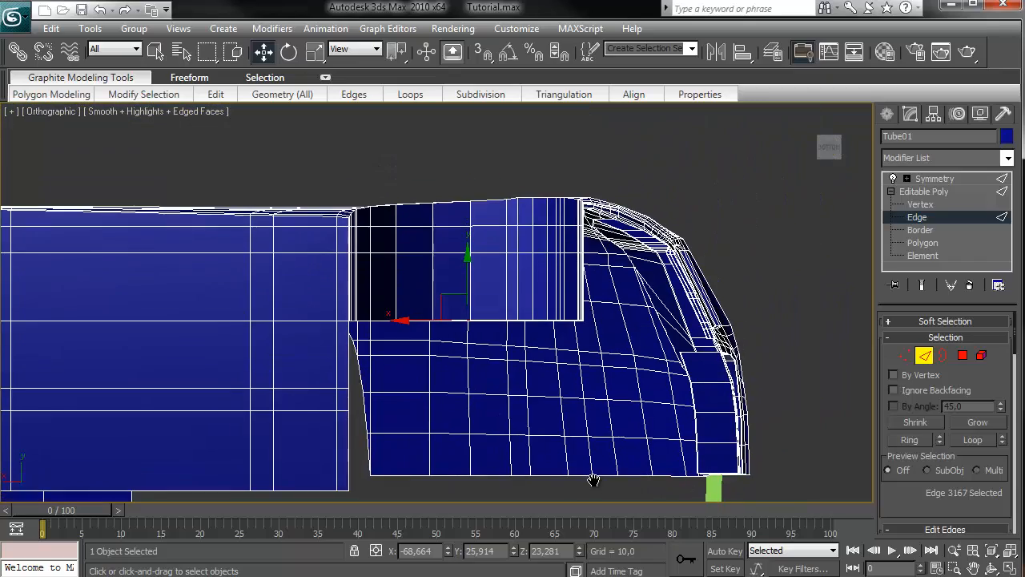
pyautogui.scroll(4, 474, 405)
pyautogui.scroll(-4, 807, 202)
pyautogui.moveTo(829, 150); pyautogui.dragTo(832, 175)
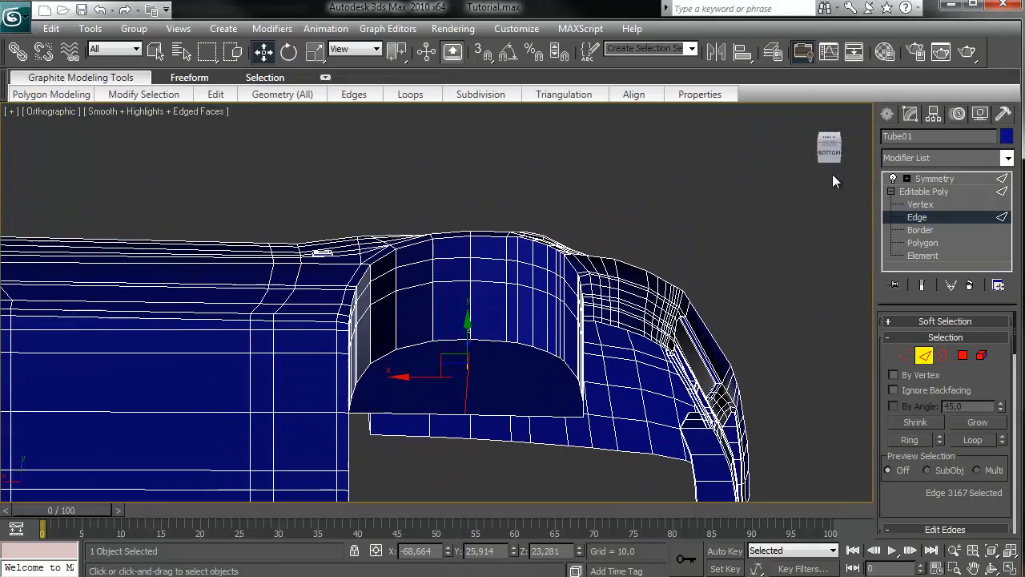
pyautogui.click(406, 413)
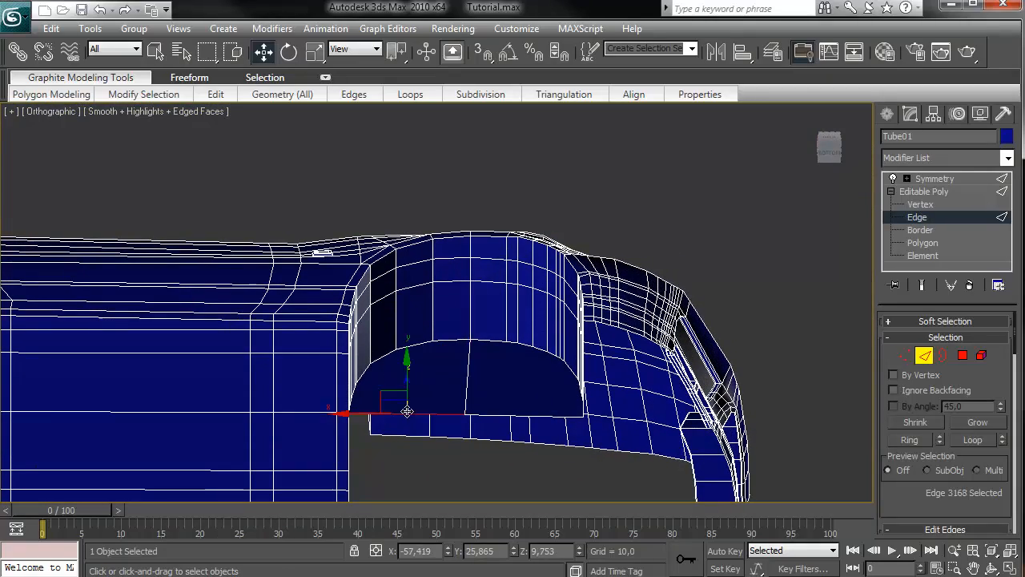
pyautogui.keyDown('ctrl'); pyautogui.click(519, 415); pyautogui.keyUp('ctrl')
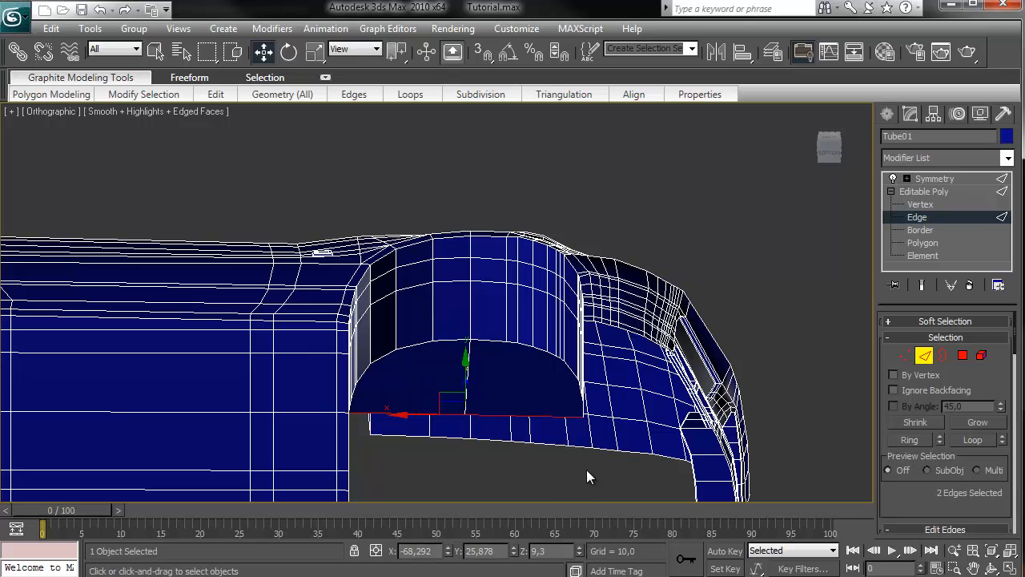
pyautogui.click(819, 153)
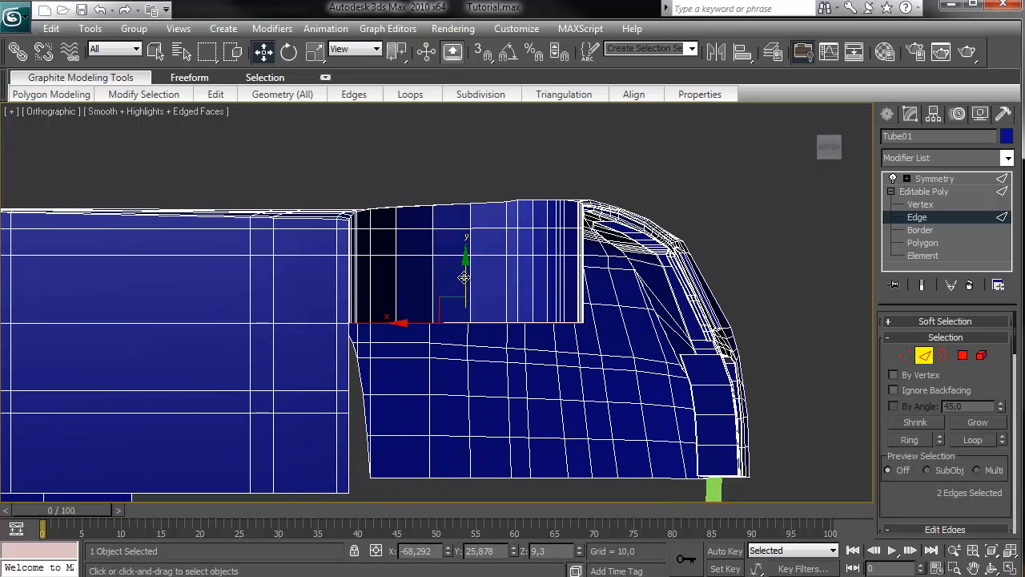
pyautogui.keyDown('shift'); pyautogui.moveTo(464, 277); pyautogui.dragTo(466, 346); pyautogui.keyUp('shift')
pyautogui.moveTo(465, 342); pyautogui.dragTo(462, 434)
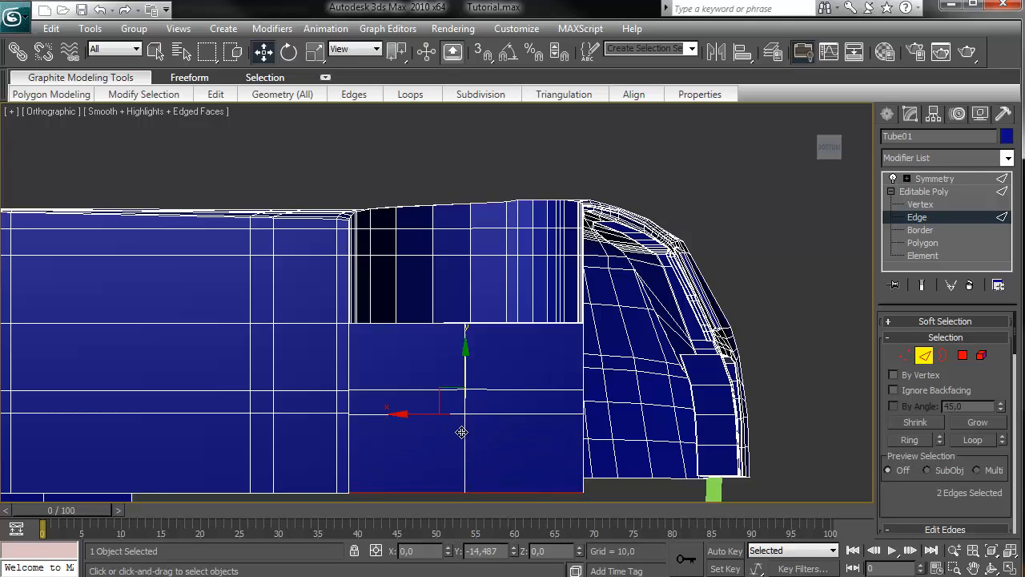
# At Vertex level, weld the three overlapping vertex pairs along the front arch's rear bottom edge, from the outer sill to the inner wall.
pyautogui.moveTo(541, 278); pyautogui.dragTo(678, 267, button='middle')
pyautogui.scroll(-2, 677, 267)
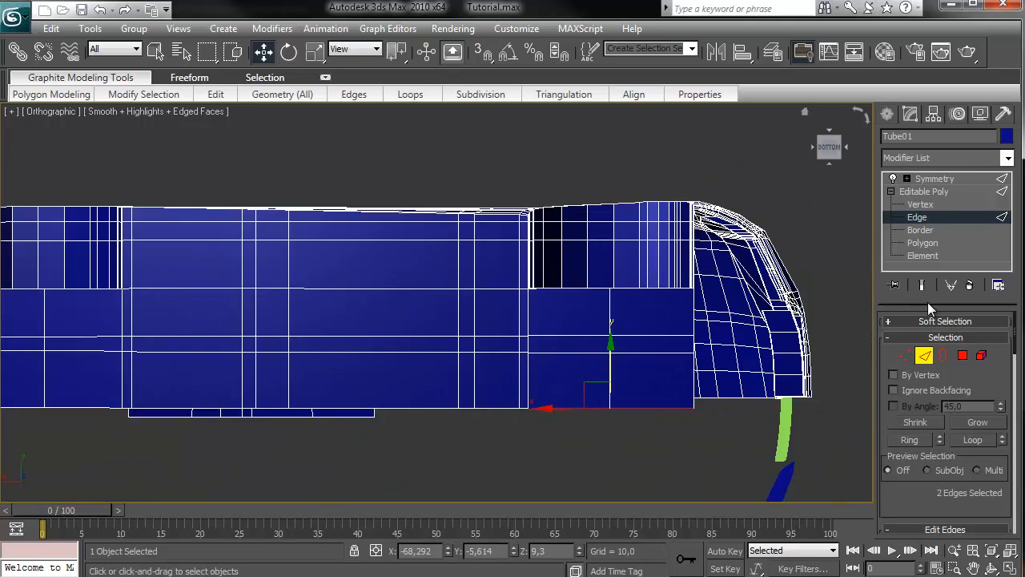
pyautogui.click(904, 355)
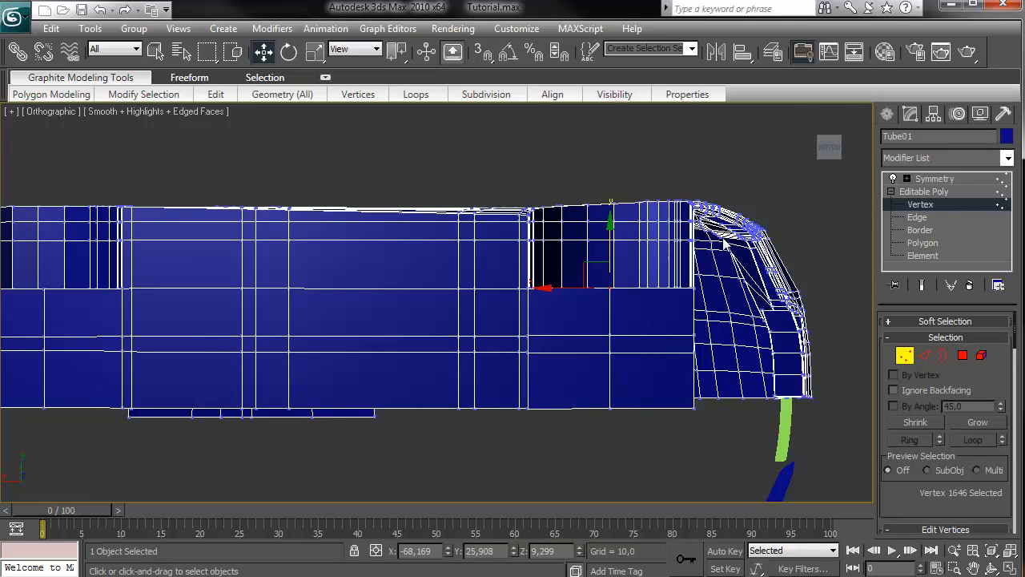
pyautogui.keyDown('alt'); pyautogui.moveTo(803, 110); pyautogui.dragTo(837, 208, button='middle'); pyautogui.keyUp('alt')
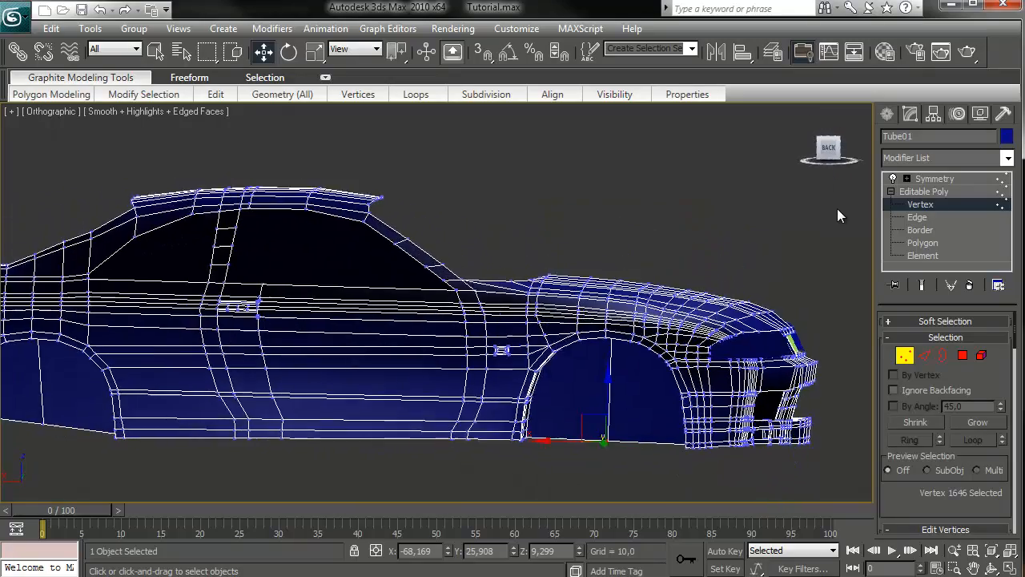
pyautogui.scroll(8, 633, 189)
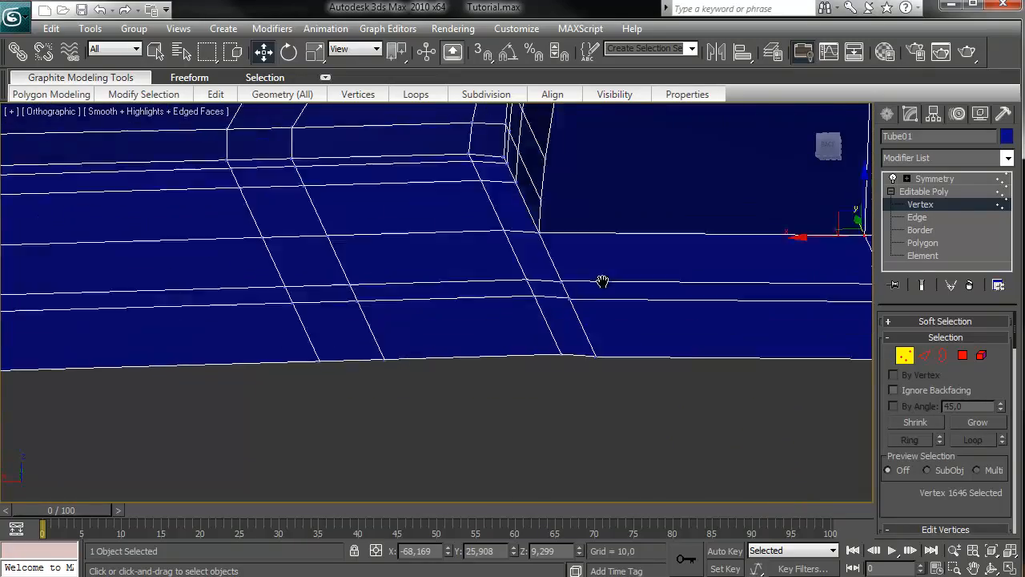
pyautogui.moveTo(602, 281); pyautogui.dragTo(494, 271, button='middle')
pyautogui.click(479, 261)
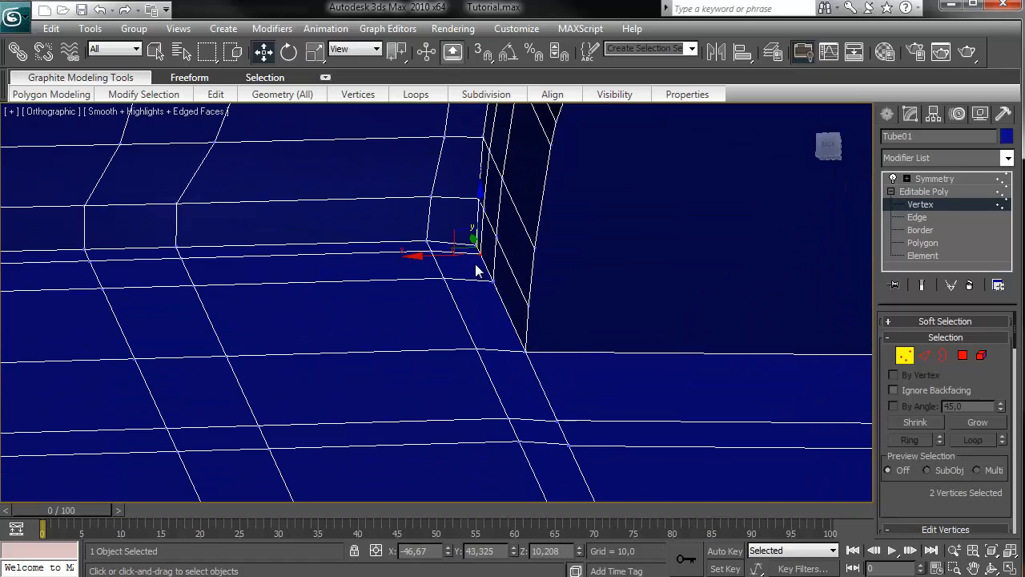
pyautogui.scroll(-5, 945, 416)
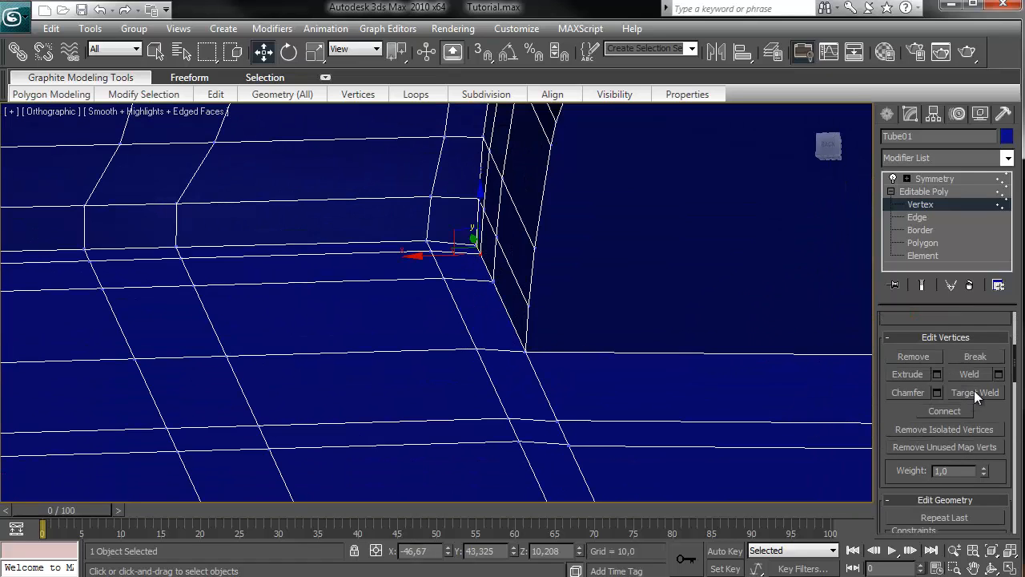
pyautogui.scroll(2, 951, 345)
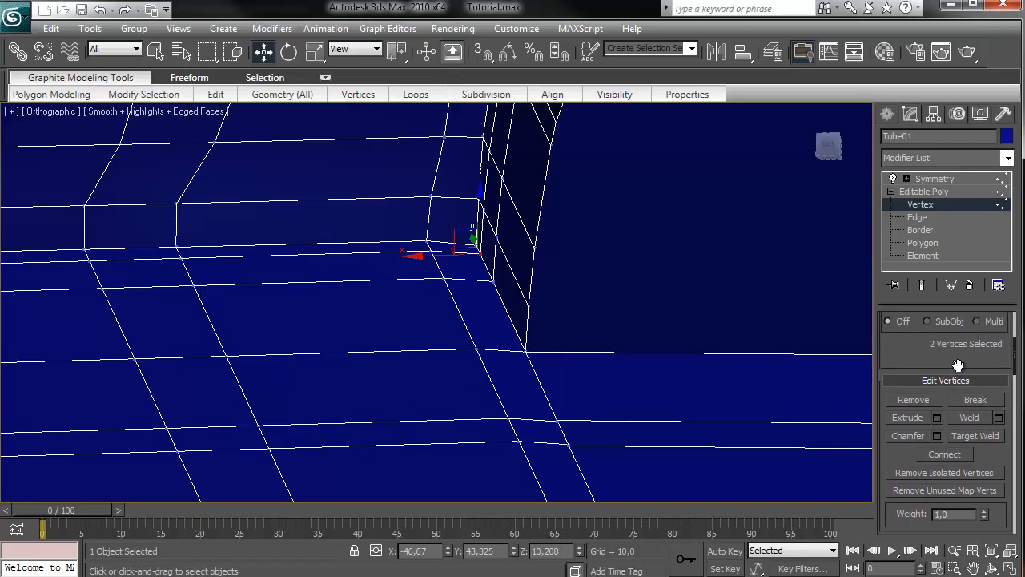
pyautogui.click(970, 417)
pyautogui.hotkey('ctrl', 'z')
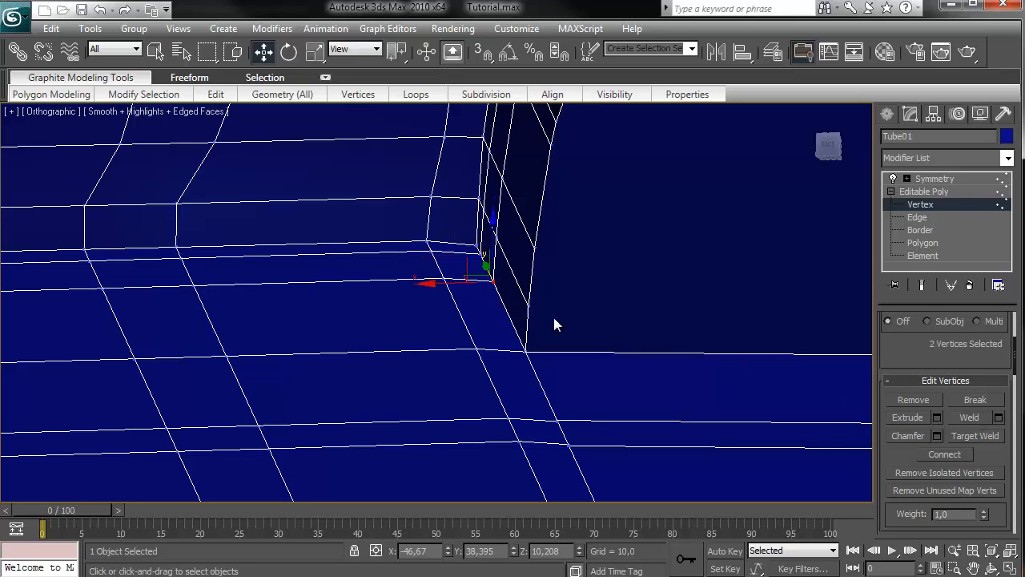
pyautogui.click(964, 422)
pyautogui.hotkey('ctrl', 'z')
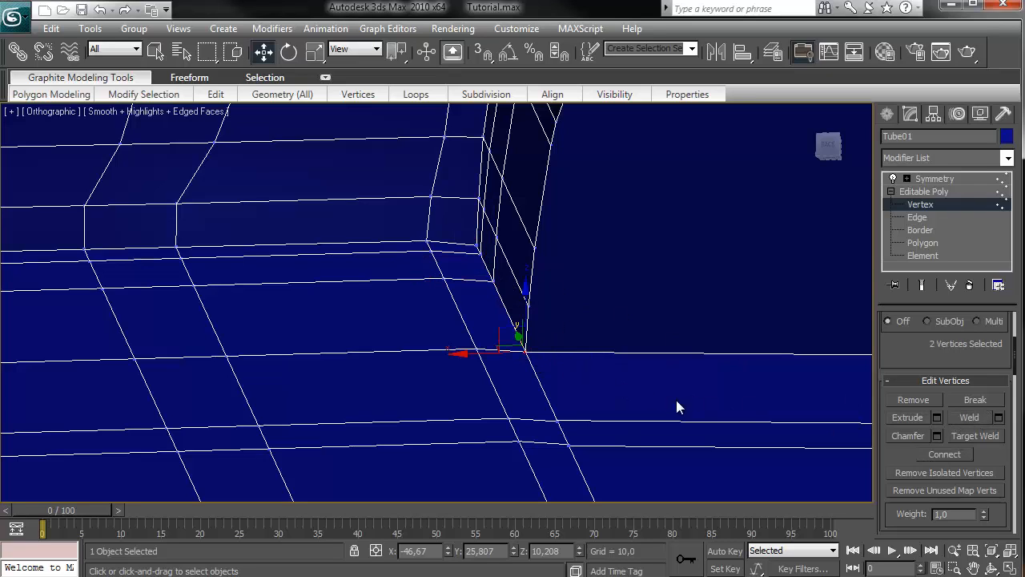
pyautogui.click(963, 418)
# Weld the three vertex pairs along the seam between the main floor and the new front floor section, ending at the centre line.
pyautogui.click(478, 244)
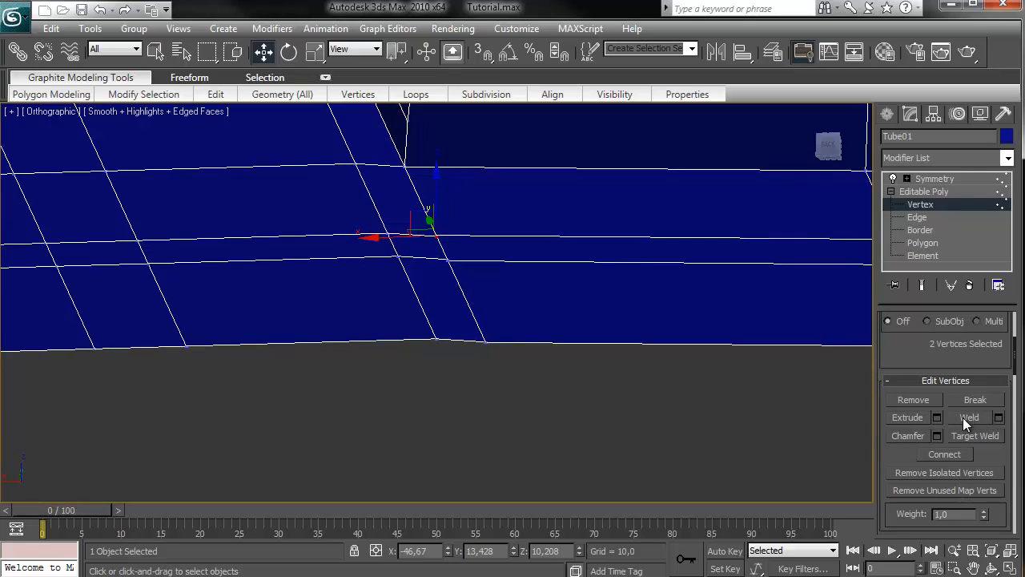
pyautogui.click(963, 417)
pyautogui.moveTo(451, 269); pyautogui.dragTo(436, 250)
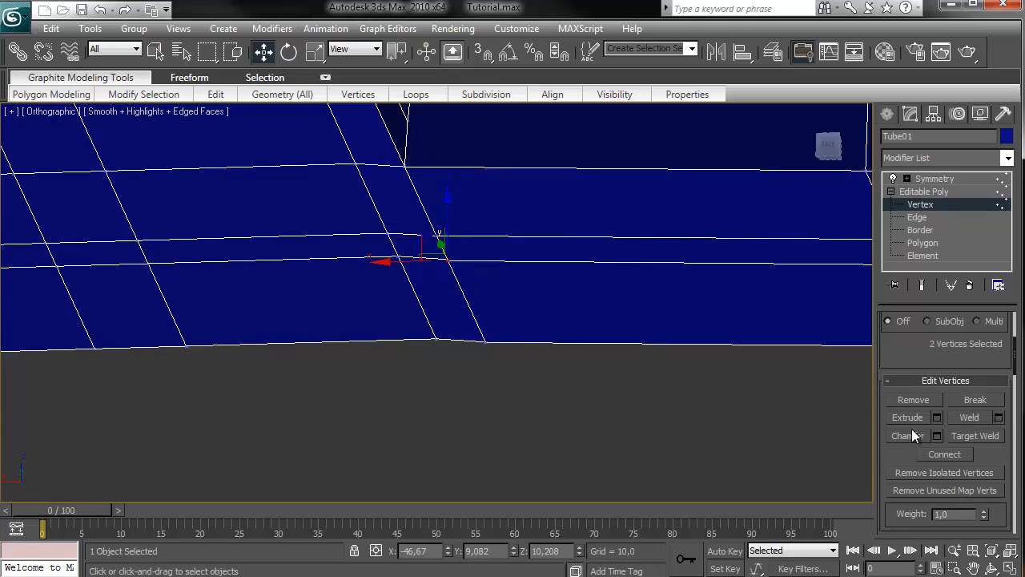
pyautogui.click(966, 422)
pyautogui.moveTo(517, 350); pyautogui.dragTo(473, 328)
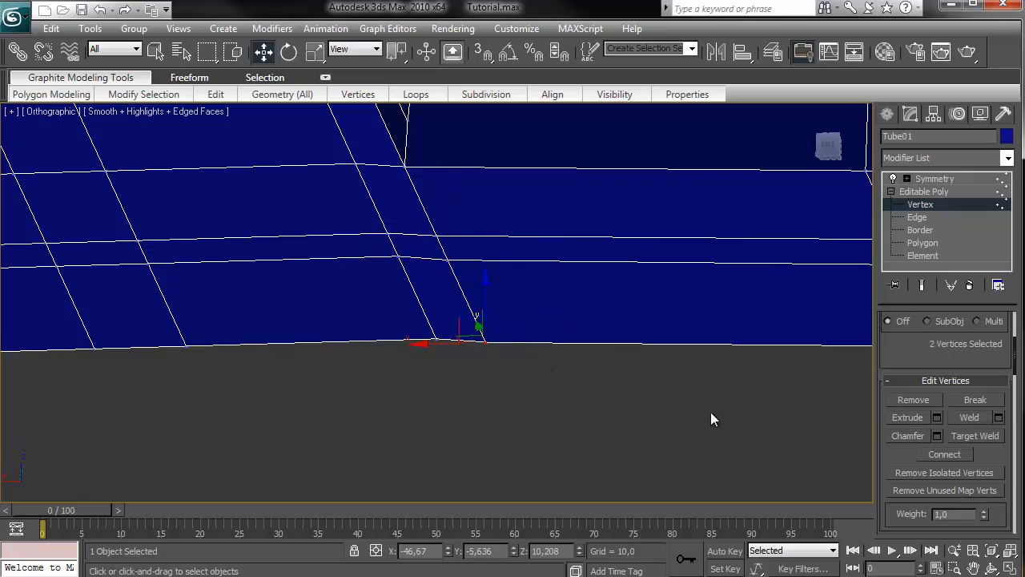
pyautogui.click(949, 422)
# Examine the car's lower side, the rear wheel arch and the extended underside from the side and from slightly below.
pyautogui.scroll(-8, 609, 304)
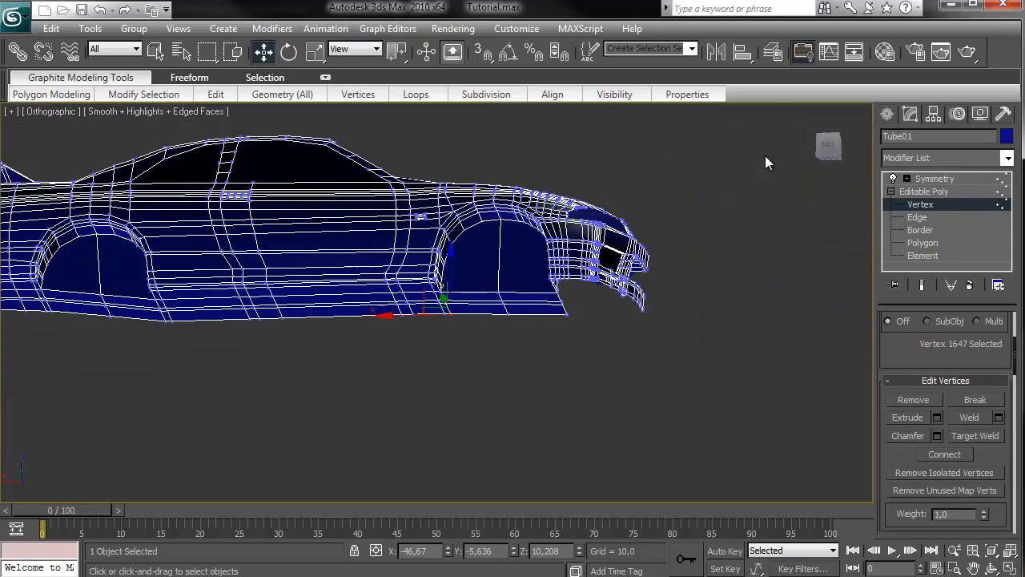
pyautogui.moveTo(828, 144); pyautogui.dragTo(858, 152)
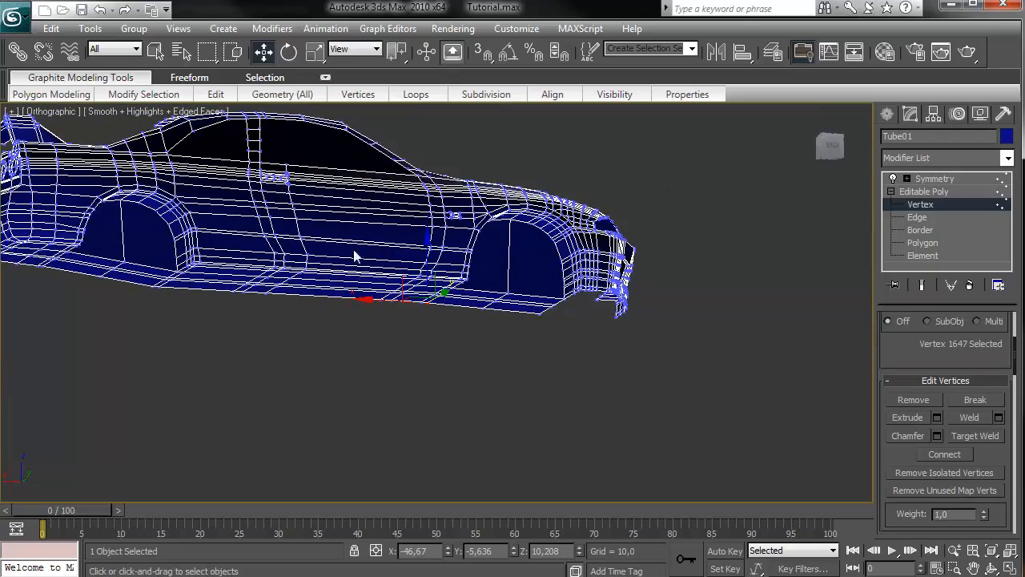
pyautogui.moveTo(354, 255); pyautogui.dragTo(715, 256, button='middle')
pyautogui.click(831, 148)
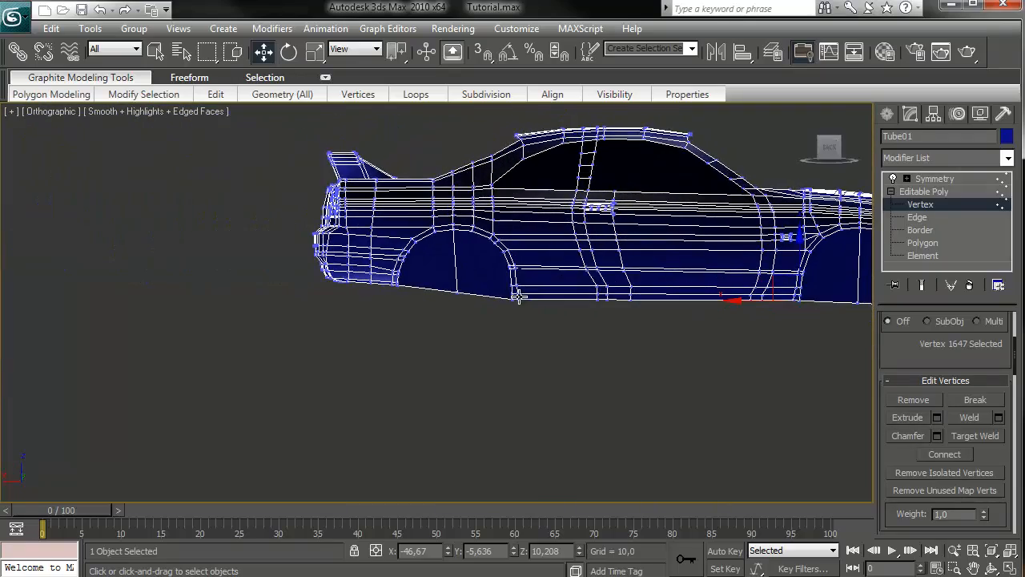
pyautogui.scroll(2, 418, 343)
pyautogui.moveTo(419, 343); pyautogui.dragTo(390, 356, button='middle')
pyautogui.scroll(-1, 390, 355)
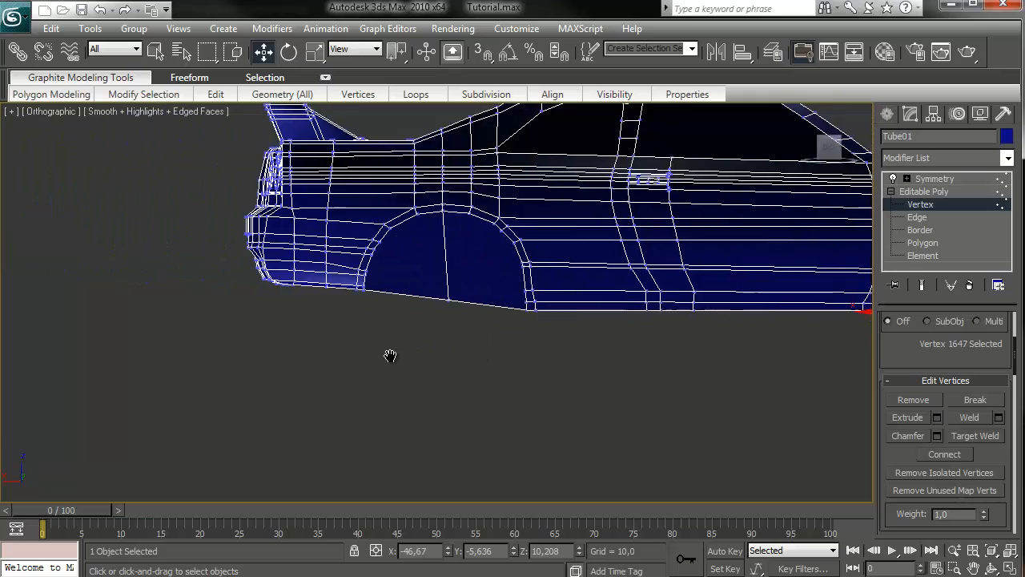
pyautogui.scroll(-3, 390, 356)
pyautogui.scroll(-1, 510, 300)
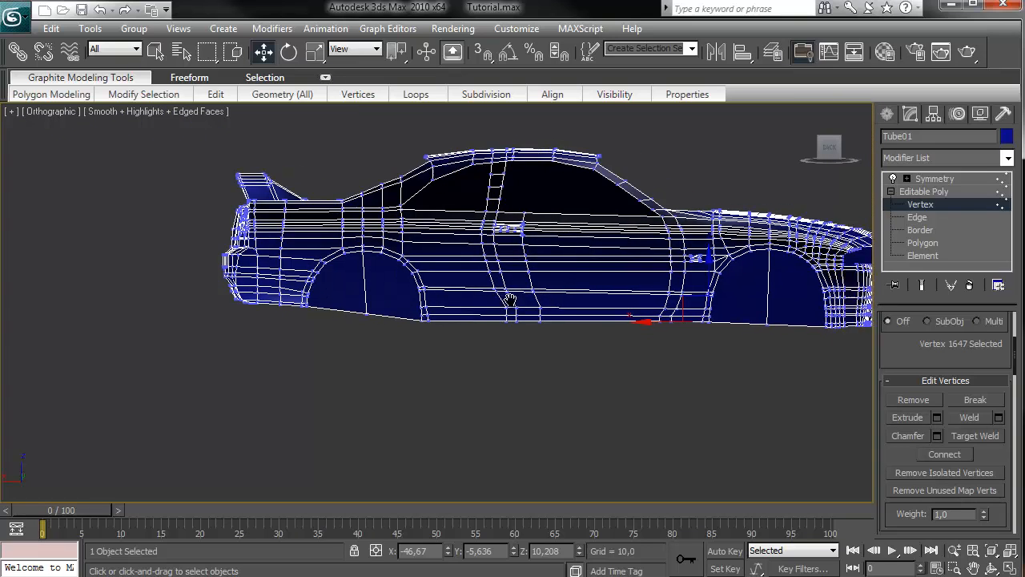
pyautogui.moveTo(510, 300); pyautogui.dragTo(543, 304, button='middle')
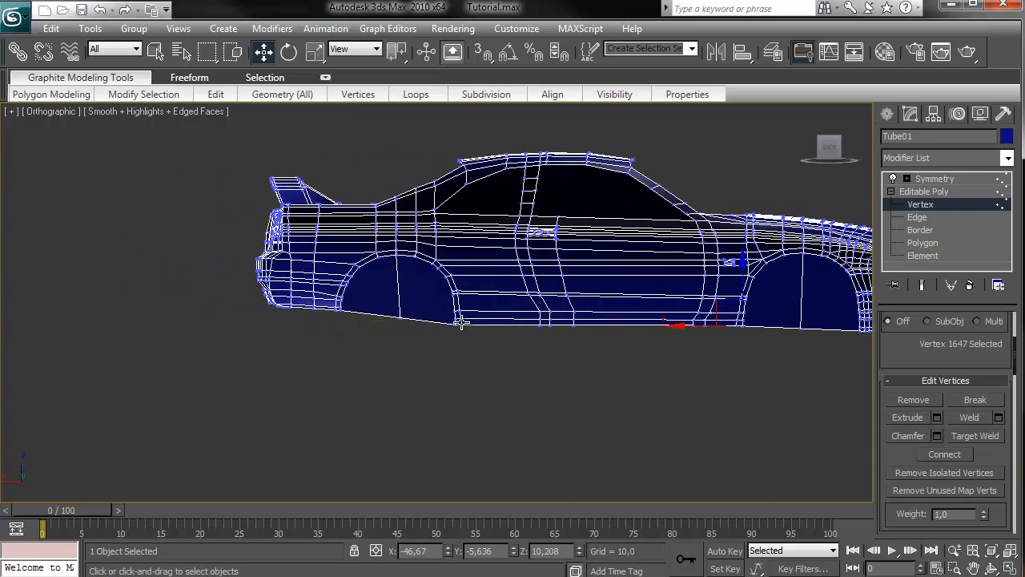
pyautogui.moveTo(831, 151); pyautogui.dragTo(830, 133)
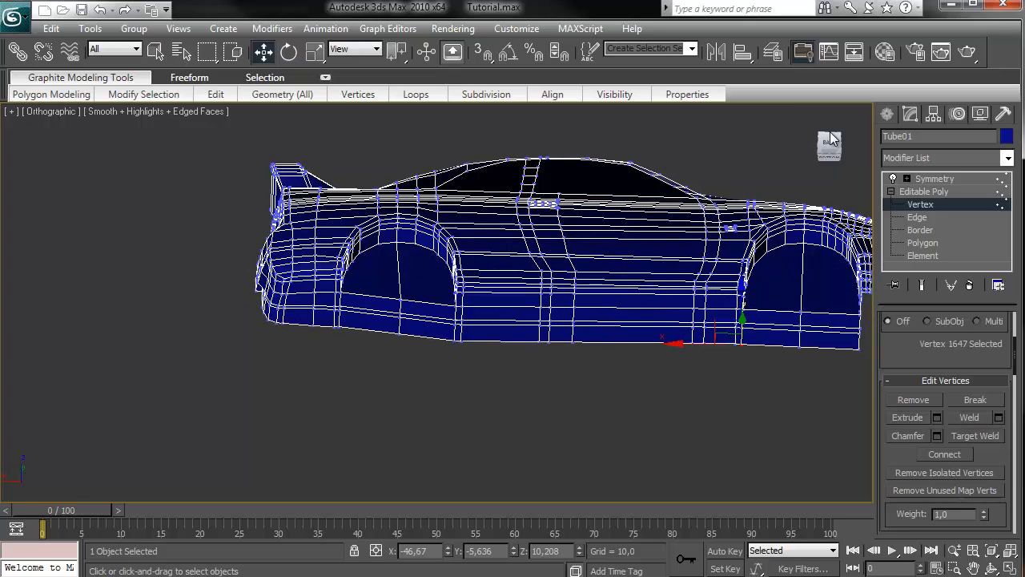
pyautogui.moveTo(397, 395); pyautogui.dragTo(426, 386, button='middle')
pyautogui.scroll(3, 426, 386)
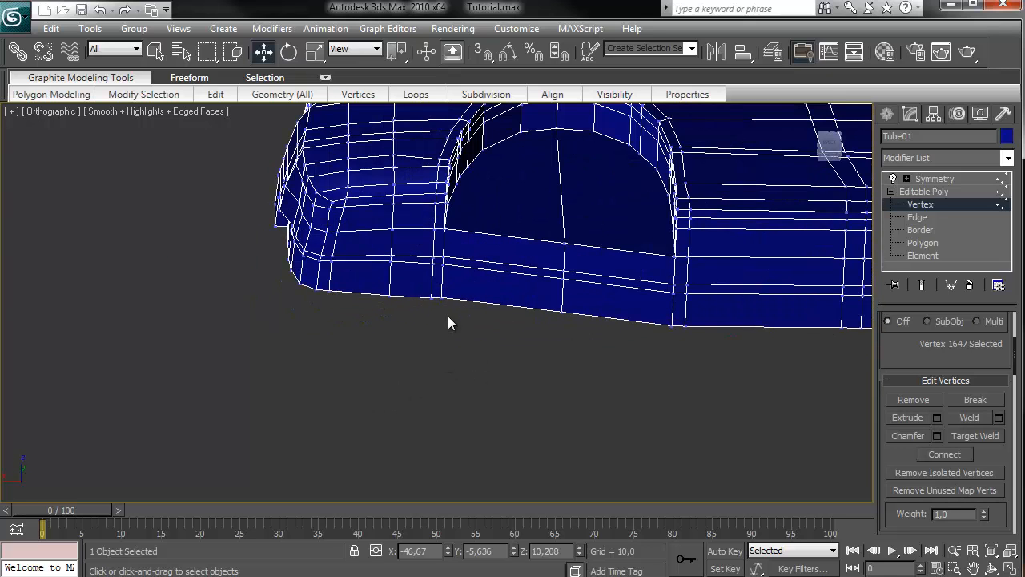
pyautogui.moveTo(684, 291); pyautogui.dragTo(415, 324, button='middle')
pyautogui.scroll(-2, 415, 323)
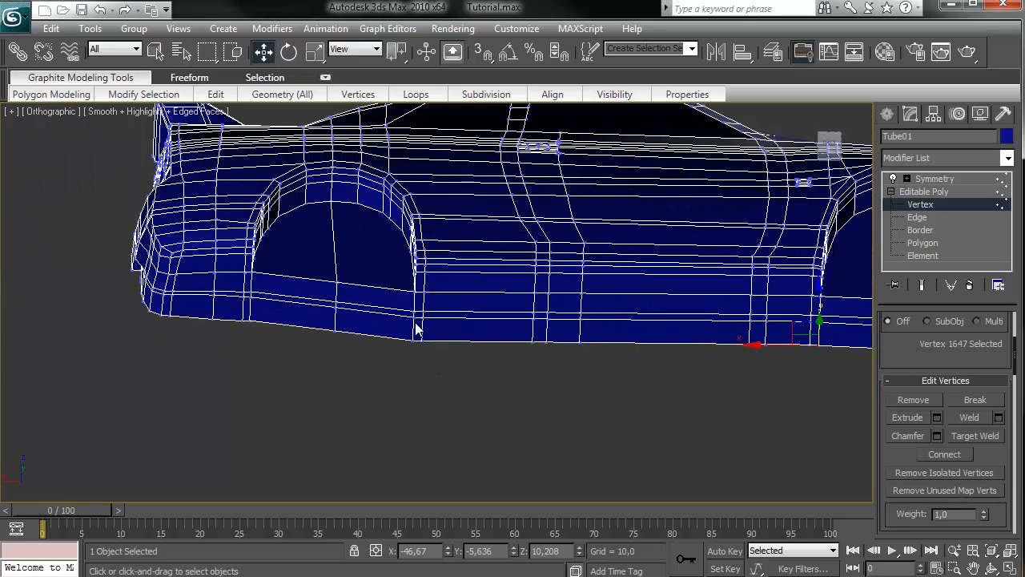
pyautogui.moveTo(690, 281); pyautogui.dragTo(465, 289, button='middle')
pyautogui.scroll(-2, 465, 289)
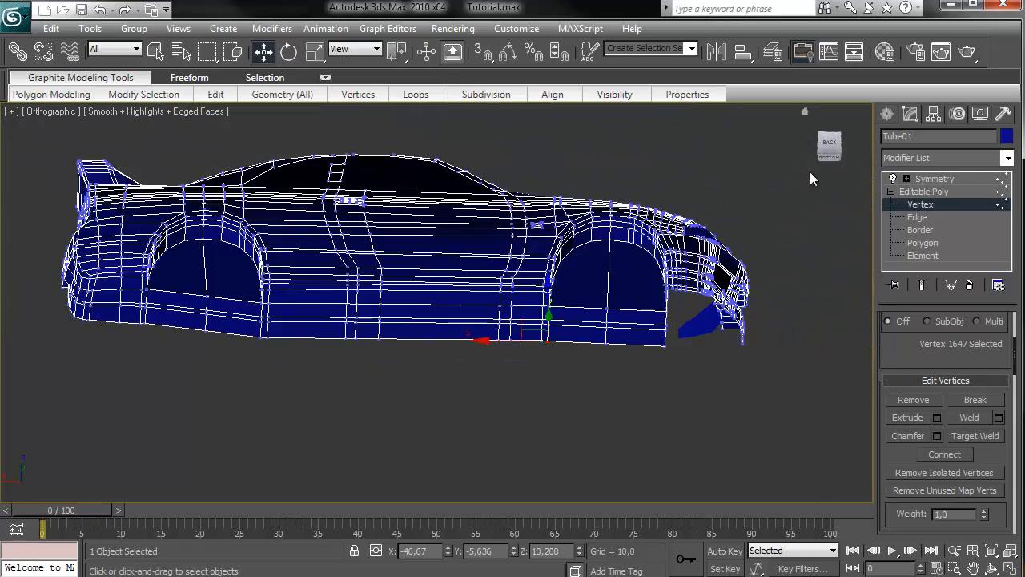
# Examine the open underside area between the front wheel arch, the new floor section and the front bumper from below.
pyautogui.moveTo(787, 174); pyautogui.dragTo(638, 209, button='middle')
pyautogui.scroll(3, 643, 228)
pyautogui.moveTo(656, 262); pyautogui.dragTo(523, 172, button='middle')
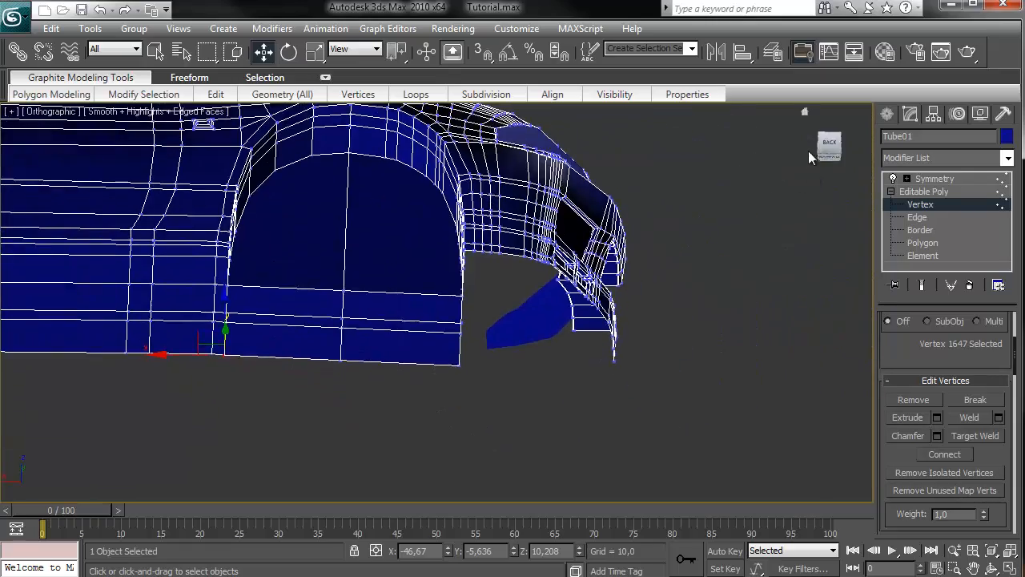
pyautogui.moveTo(828, 148); pyautogui.dragTo(761, 125)
pyautogui.moveTo(716, 222); pyautogui.dragTo(673, 348, button='middle')
pyautogui.scroll(3, 625, 343)
pyautogui.scroll(-2, 364, 316)
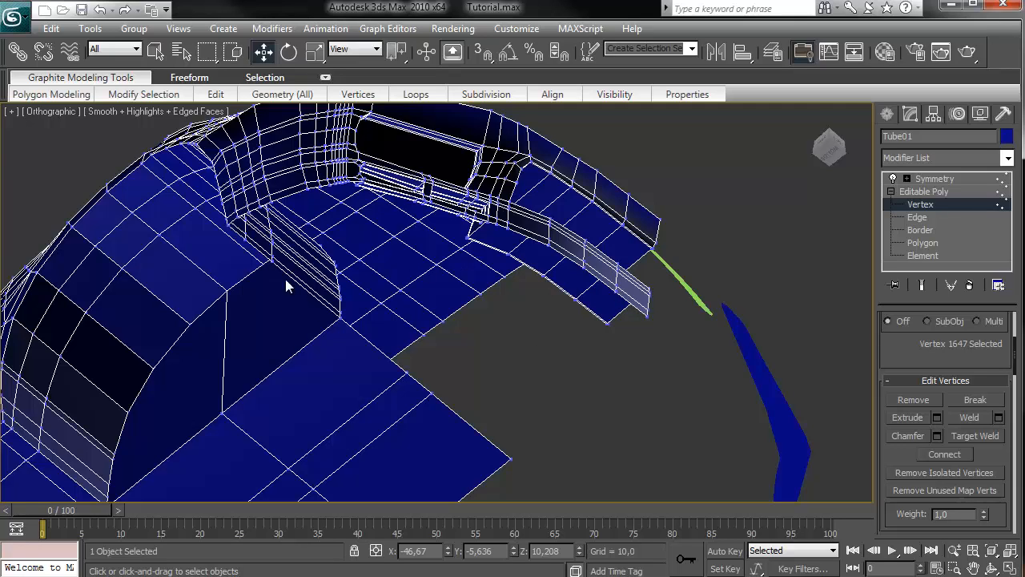
pyautogui.moveTo(410, 382); pyautogui.dragTo(382, 272, button='middle')
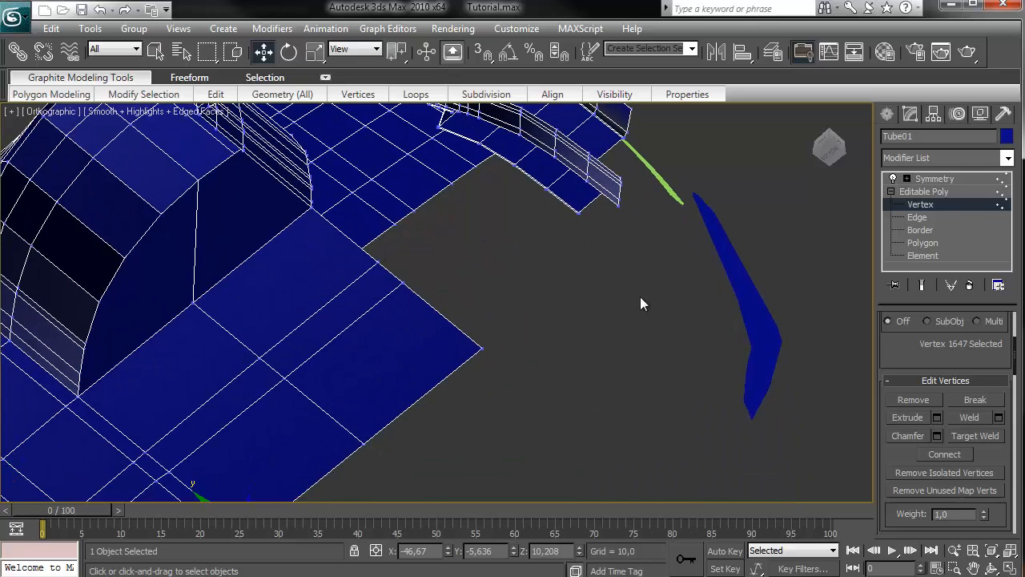
pyautogui.scroll(-4, 593, 385)
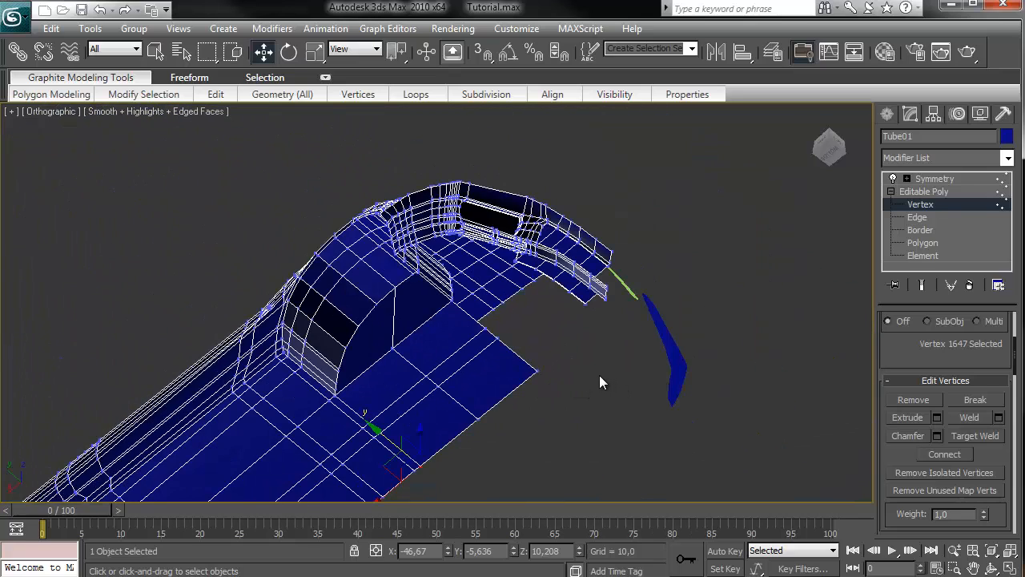
# Leave vertex editing and hide every object except the selected car body.
pyautogui.scroll(-2, 599, 374)
pyautogui.click(890, 119)
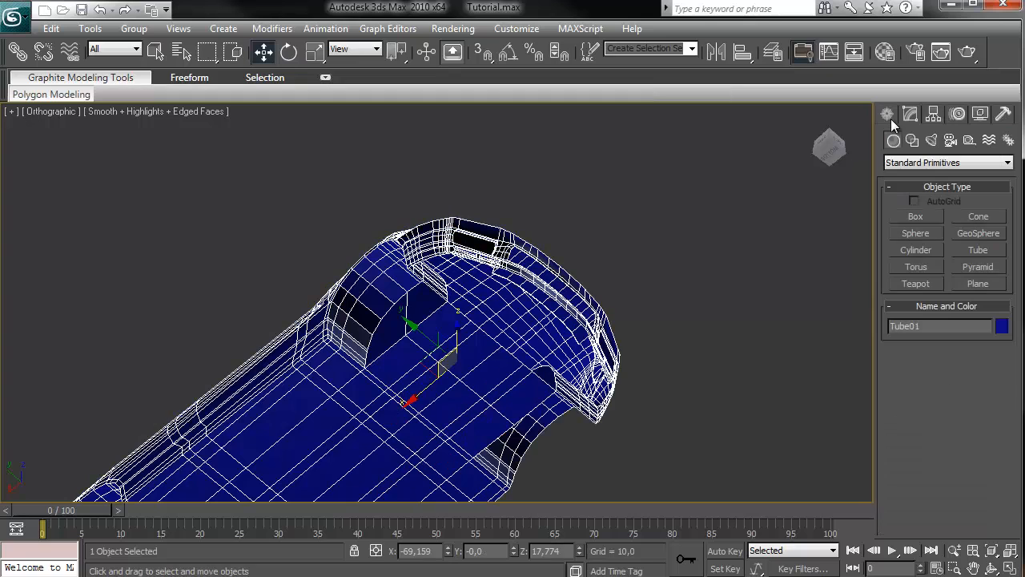
pyautogui.moveTo(387, 408); pyautogui.dragTo(485, 260, button='middle')
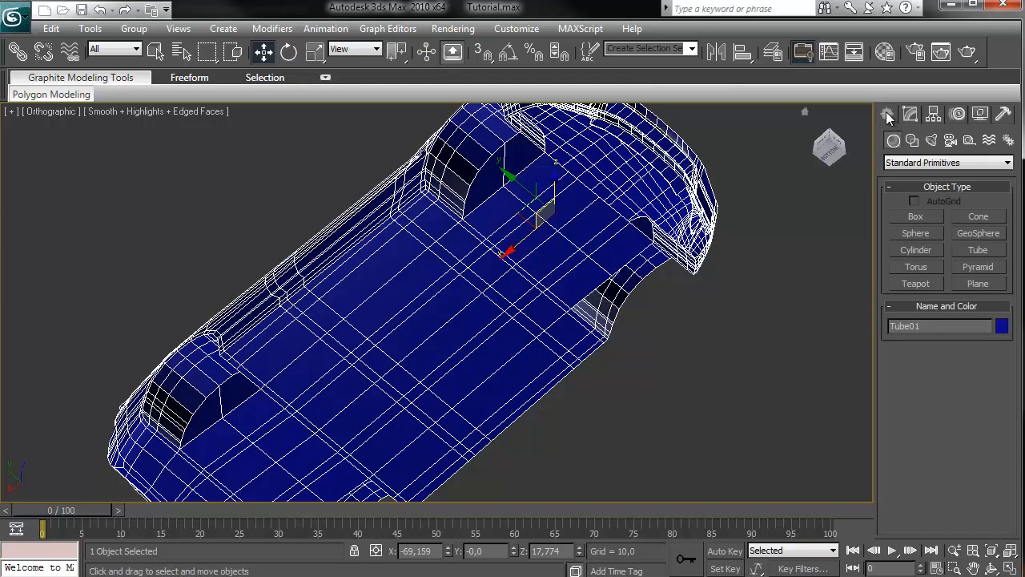
pyautogui.moveTo(824, 146); pyautogui.dragTo(859, 211)
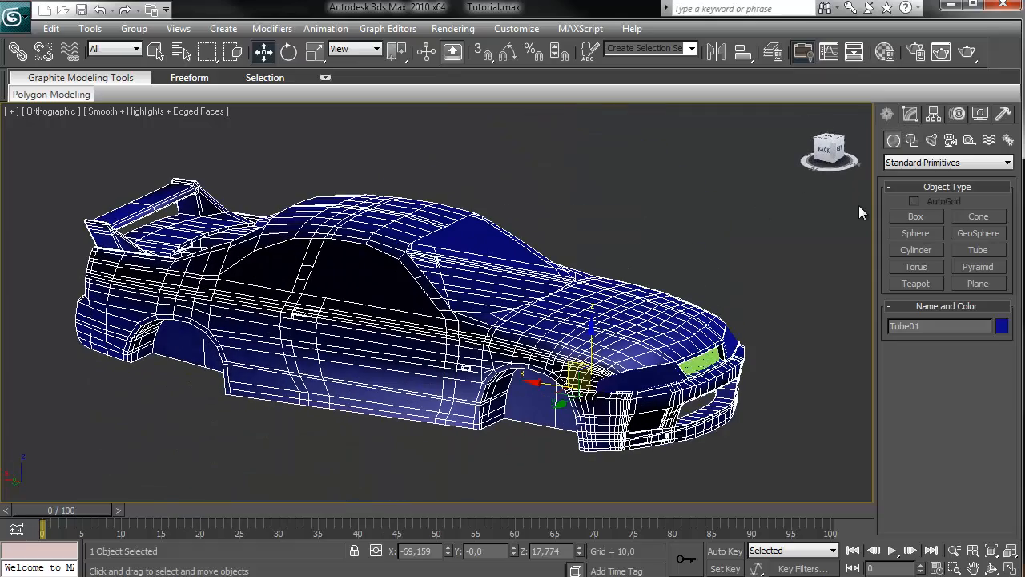
pyautogui.moveTo(675, 365); pyautogui.dragTo(646, 306, button='middle')
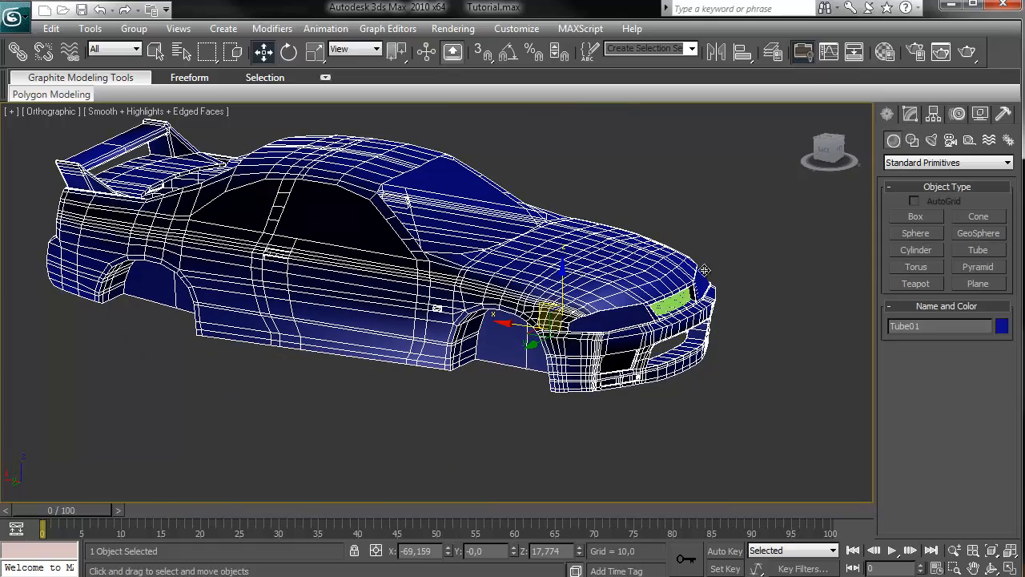
pyautogui.rightClick(471, 267)
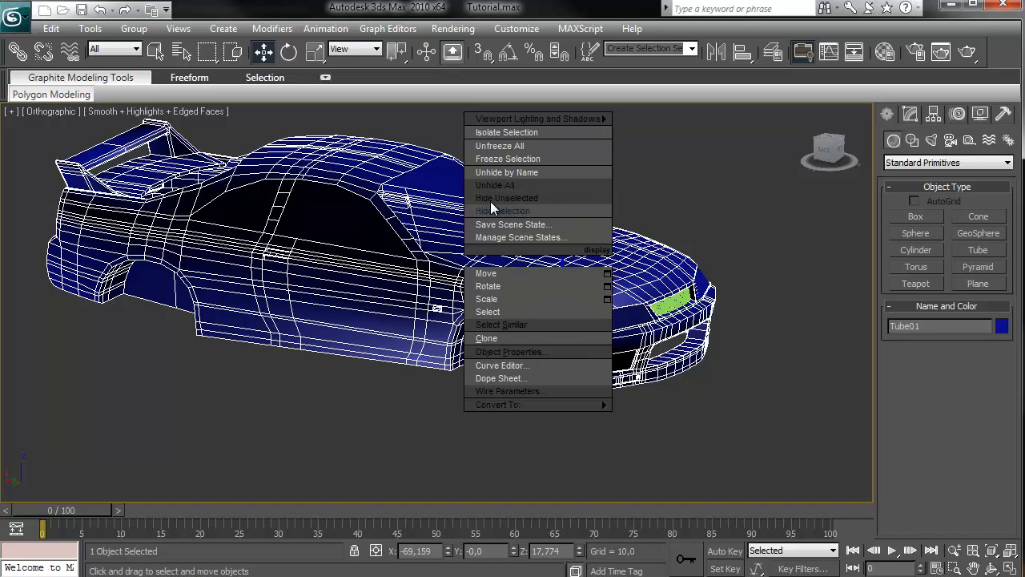
pyautogui.click(490, 201)
pyautogui.scroll(6, 717, 346)
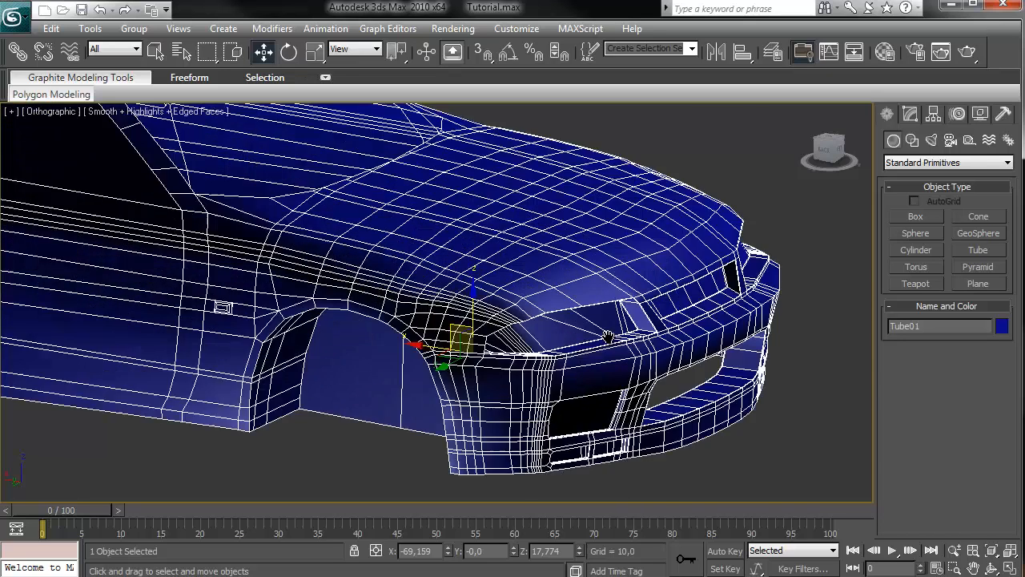
# Reopen the body's Editable Poly at Edge level, with the open underside behind the front bumper in view.
pyautogui.click(886, 116)
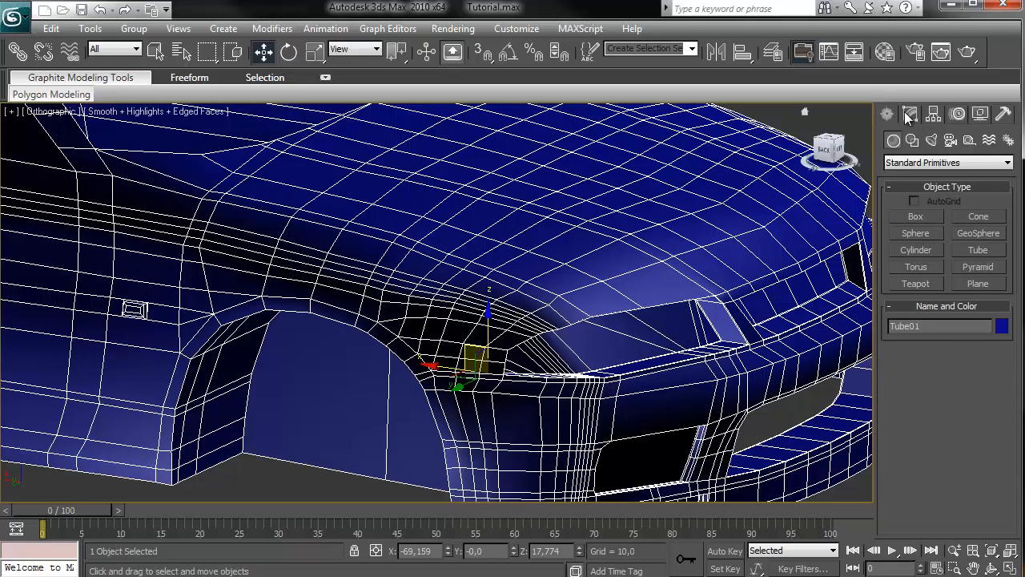
pyautogui.click(909, 115)
pyautogui.moveTo(798, 240); pyautogui.dragTo(704, 236, button='middle')
pyautogui.click(902, 194)
pyautogui.moveTo(658, 283); pyautogui.dragTo(770, 204, button='middle')
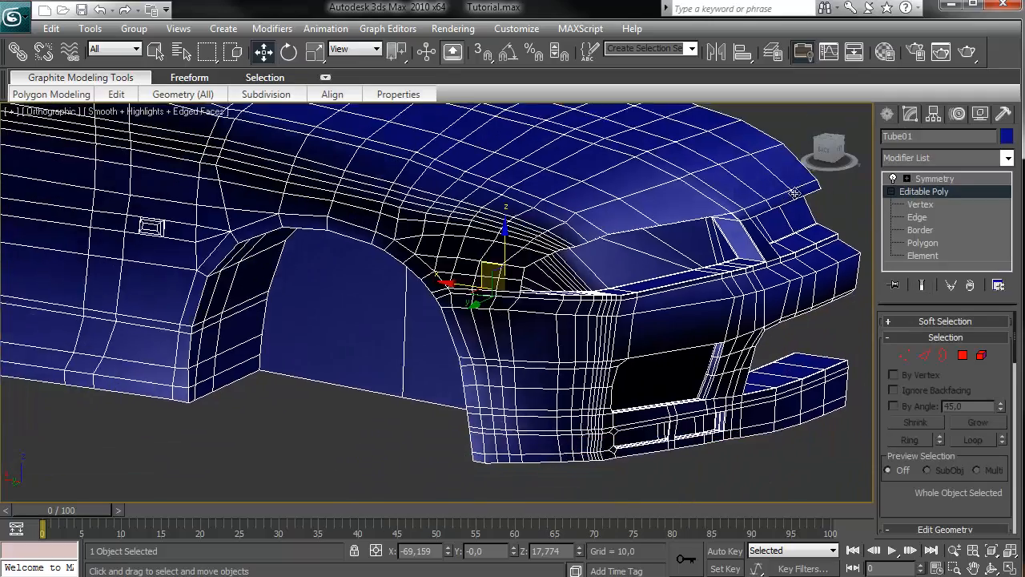
pyautogui.scroll(-3, 800, 190)
pyautogui.moveTo(836, 149); pyautogui.dragTo(857, 107)
pyautogui.moveTo(720, 293); pyautogui.dragTo(643, 398, button='middle')
pyautogui.scroll(4, 643, 398)
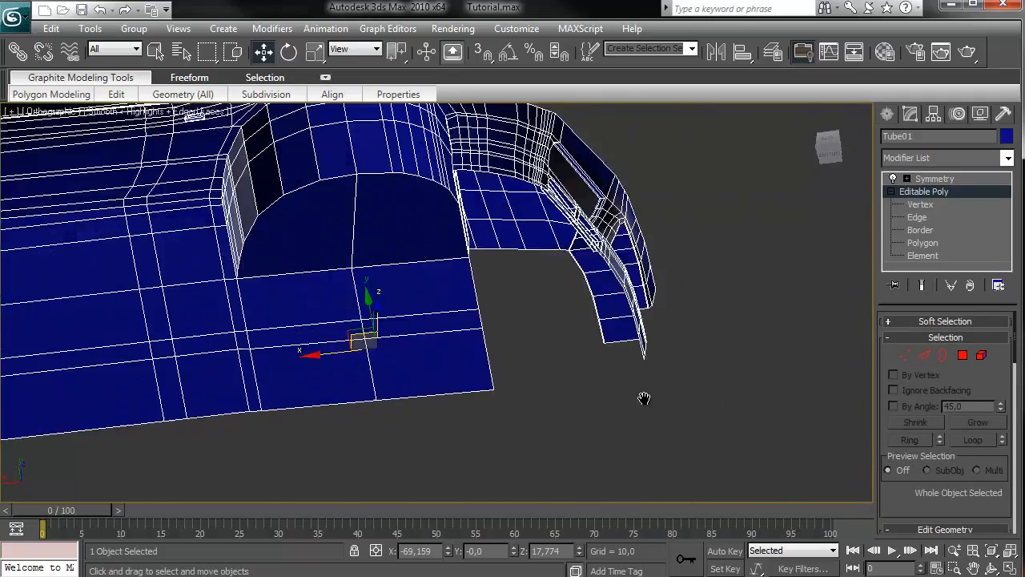
pyautogui.moveTo(656, 329); pyautogui.dragTo(605, 400, button='middle')
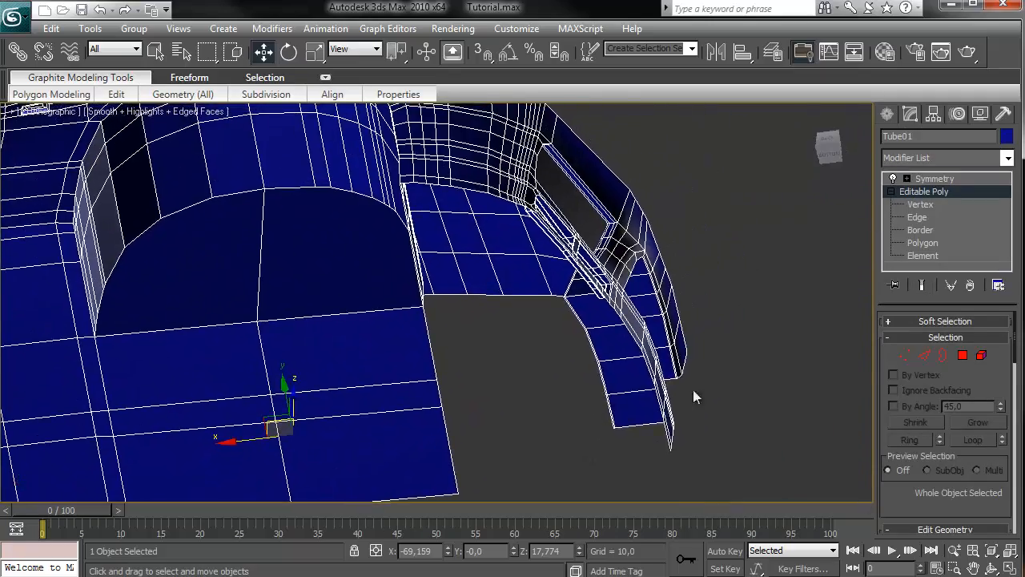
pyautogui.click(918, 357)
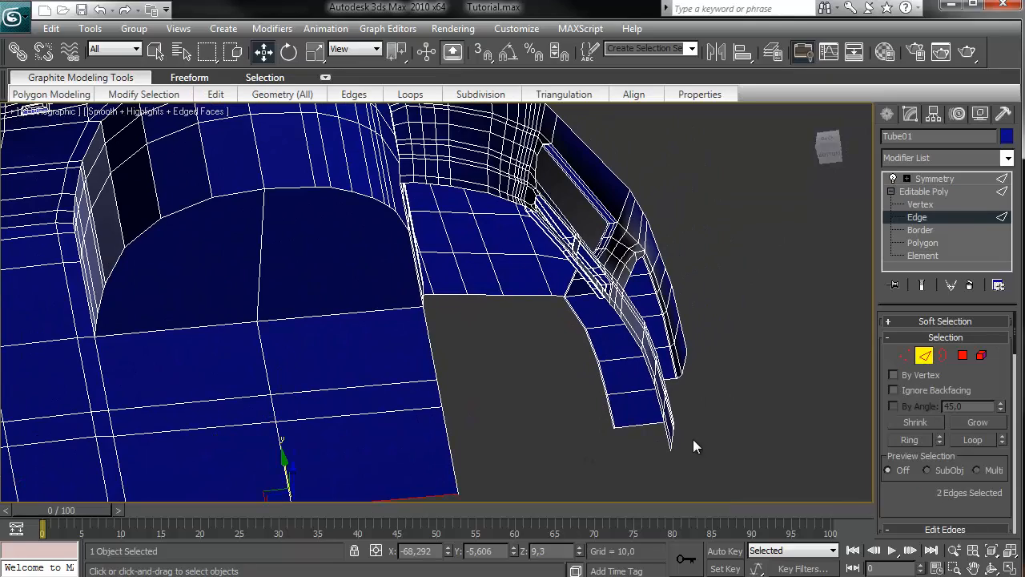
# Select the single bottom edge of the front bumper at the corner beside the lower intake.
pyautogui.click(829, 145)
pyautogui.moveTo(829, 148); pyautogui.dragTo(832, 186)
pyautogui.scroll(4, 628, 265)
pyautogui.scroll(5, 583, 314)
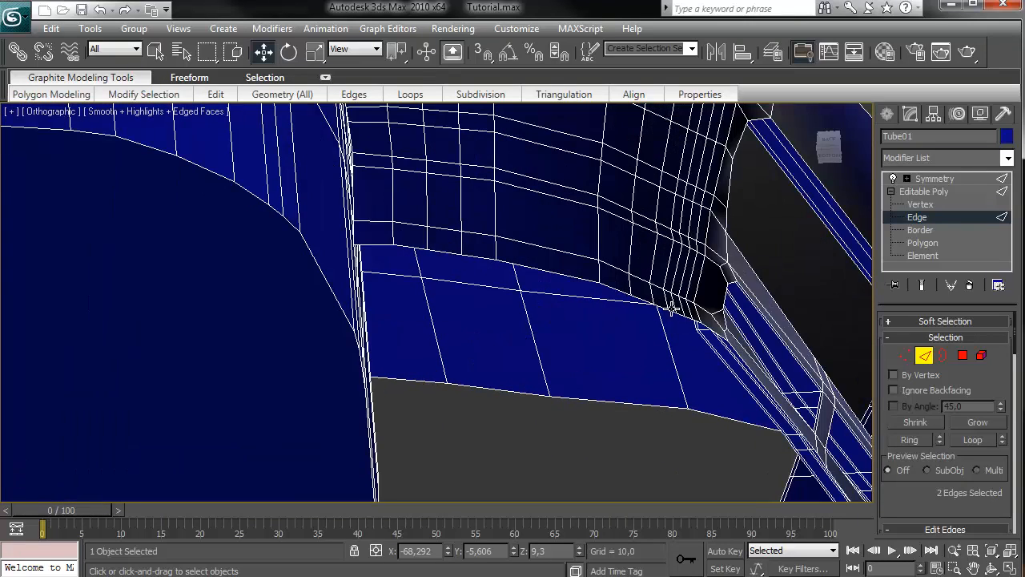
pyautogui.moveTo(671, 308); pyautogui.dragTo(510, 292, button='middle')
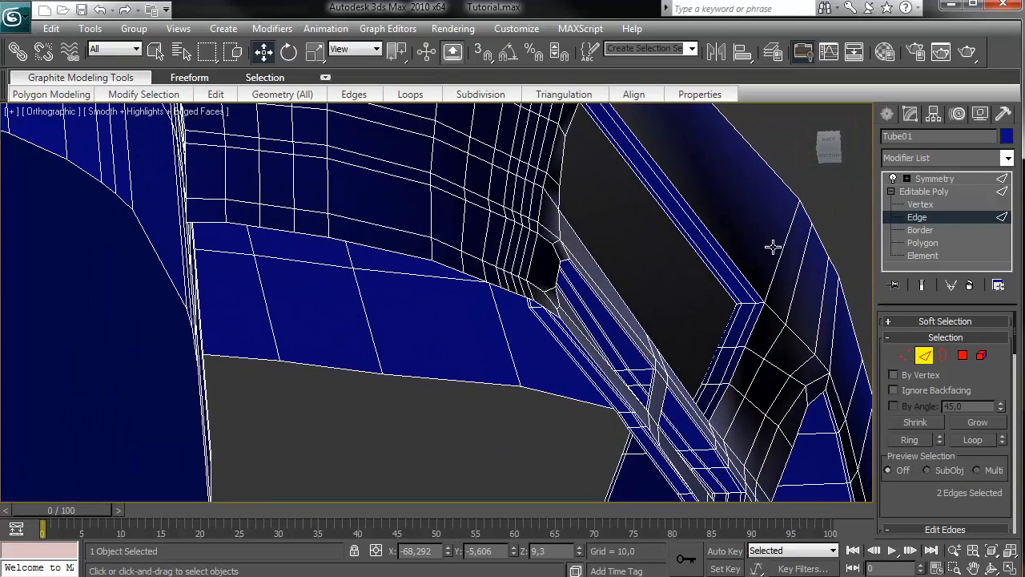
pyautogui.scroll(-4, 773, 246)
pyautogui.moveTo(821, 151); pyautogui.dragTo(757, 169)
pyautogui.moveTo(635, 348); pyautogui.dragTo(731, 318, button='middle')
pyautogui.scroll(4, 536, 401)
pyautogui.click(570, 374)
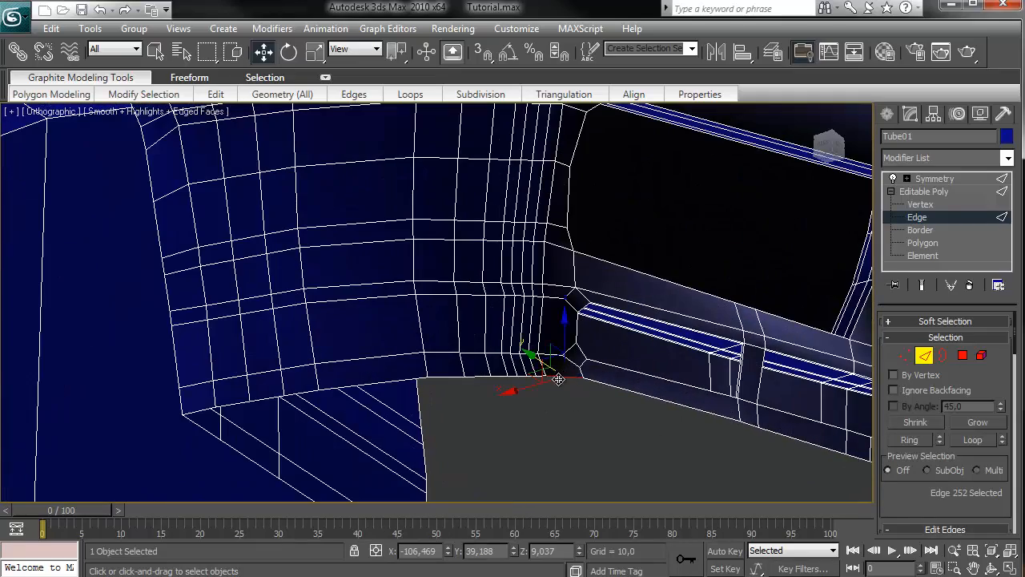
pyautogui.moveTo(508, 411); pyautogui.dragTo(541, 398, button='middle')
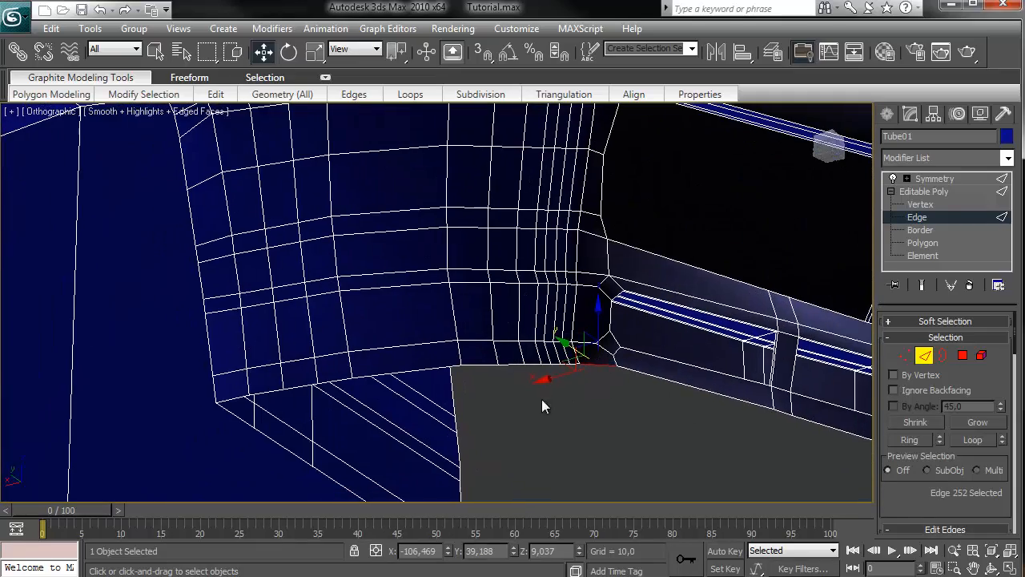
pyautogui.keyDown('ctrl'); pyautogui.click(1002, 442); pyautogui.keyUp('ctrl')
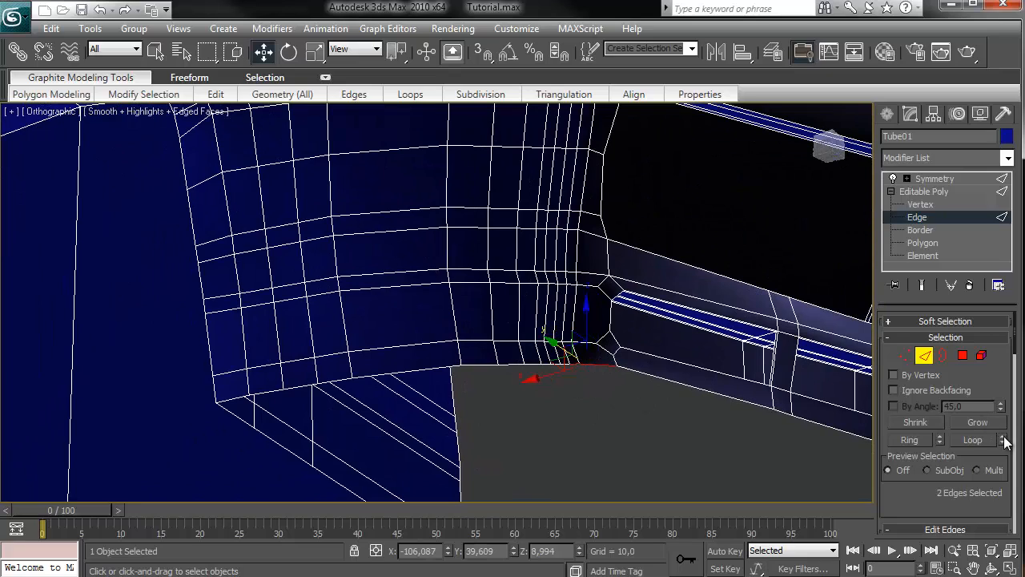
pyautogui.click(600, 366)
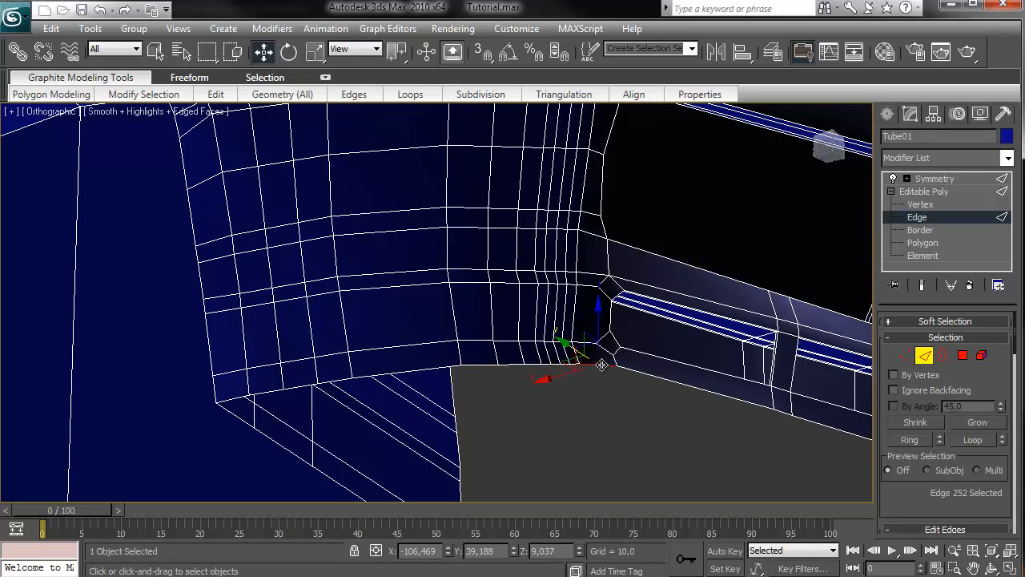
# Extend the edge selection along the loop from the bumper corner back to the front wheel arch, 13 edges in all.
pyautogui.keyDown('ctrl'); pyautogui.click(1002, 437); pyautogui.keyUp('ctrl')
pyautogui.keyDown('ctrl'); pyautogui.click(1002, 438); pyautogui.keyUp('ctrl')
pyautogui.keyDown('ctrl'); pyautogui.click(1002, 437); pyautogui.keyUp('ctrl')
pyautogui.keyDown('ctrl'); pyautogui.click(1002, 437); pyautogui.keyUp('ctrl')
pyautogui.keyDown('ctrl'); pyautogui.click(1002, 437); pyautogui.keyUp('ctrl')
pyautogui.keyDown('ctrl'); pyautogui.click(1002, 438); pyautogui.keyUp('ctrl')
pyautogui.keyDown('ctrl'); pyautogui.click(1001, 437); pyautogui.keyUp('ctrl')
pyautogui.keyDown('ctrl'); pyautogui.click(1002, 437); pyautogui.keyUp('ctrl')
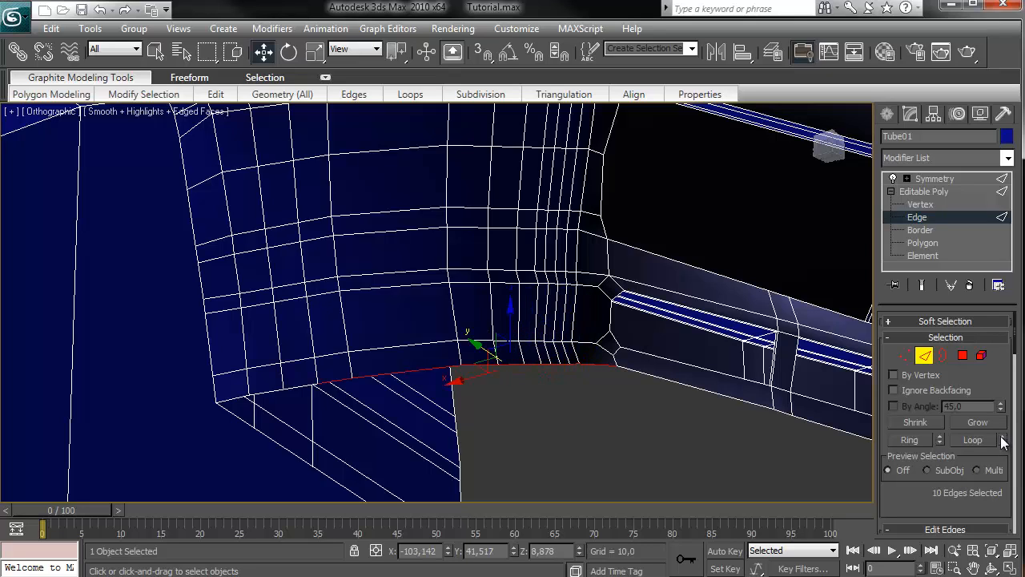
pyautogui.keyDown('ctrl'); pyautogui.click(1002, 437); pyautogui.keyUp('ctrl')
pyautogui.keyDown('ctrl'); pyautogui.click(1002, 438); pyautogui.keyUp('ctrl')
pyautogui.keyDown('ctrl'); pyautogui.click(1001, 437); pyautogui.keyUp('ctrl')
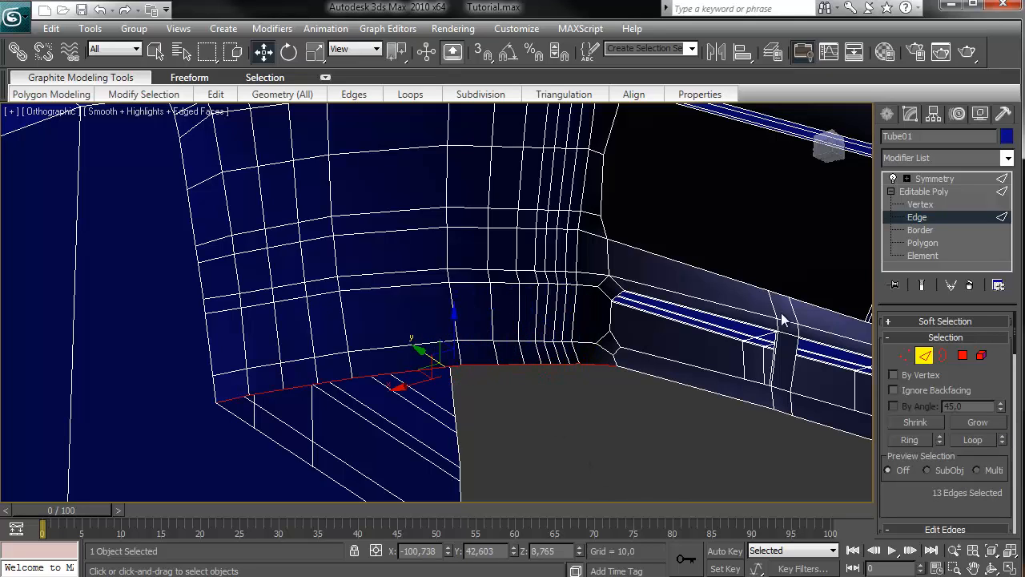
# From the bottom view, extrude the selected bumper edges along Y towards the car's centre line.
pyautogui.click(831, 158)
pyautogui.moveTo(690, 277); pyautogui.dragTo(597, 418, button='middle')
pyautogui.scroll(-3, 597, 418)
pyautogui.scroll(-3, 593, 308)
pyautogui.scroll(3, 474, 213)
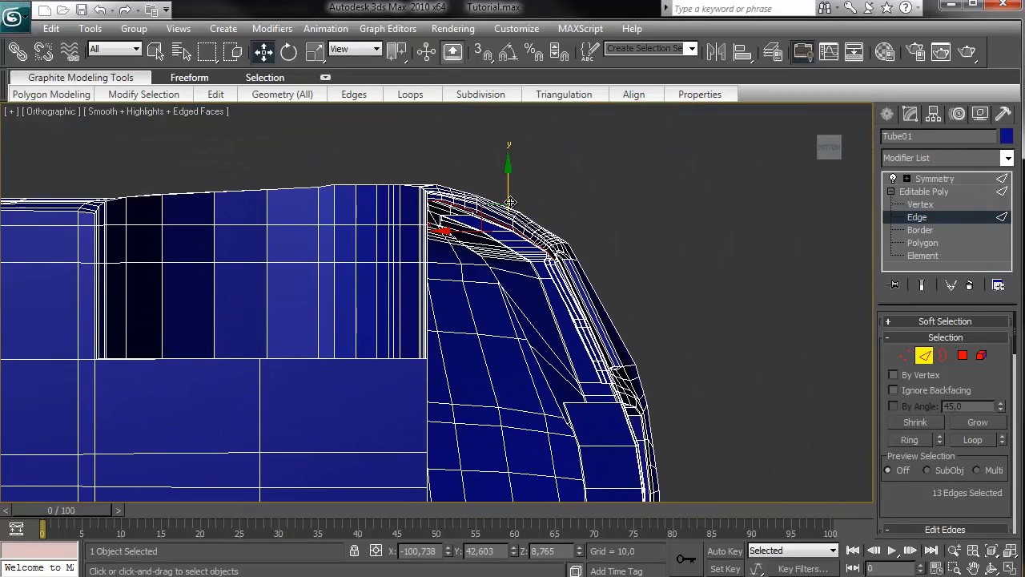
pyautogui.moveTo(508, 181); pyautogui.dragTo(459, 547)
# Try to flatten the extruded edges into a straight line by scaling them along Y.
pyautogui.click(316, 53)
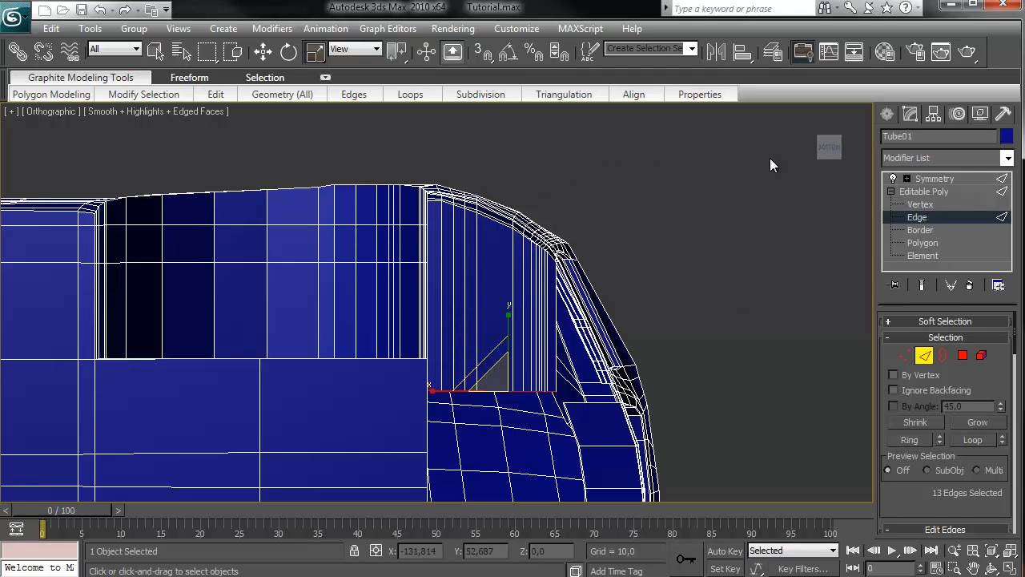
pyautogui.hotkey('ctrl', 'z')
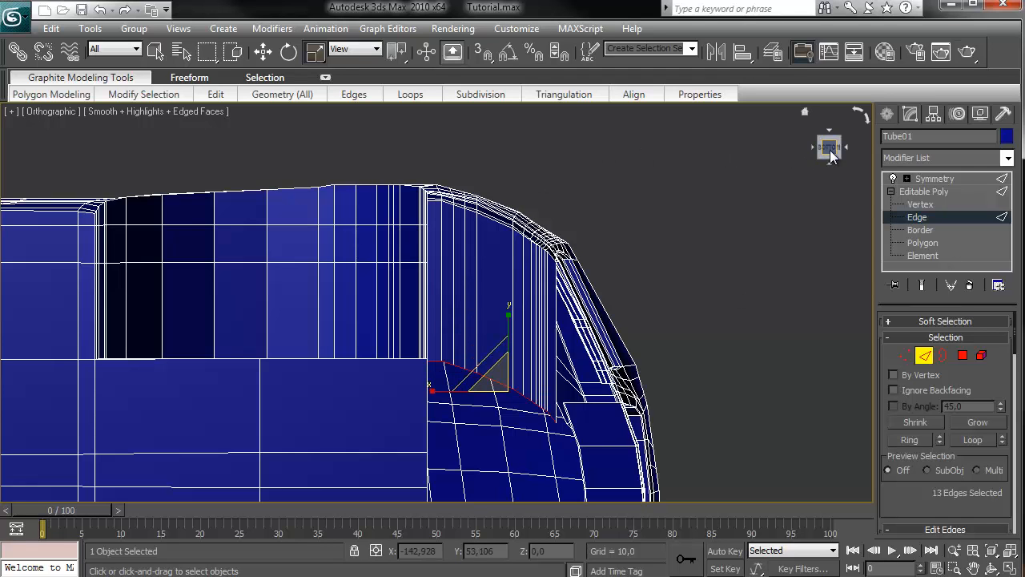
pyautogui.press('w')
# Move the extruded edges back outward along Y to about 34.5, leaving a narrow strip inside the bumper's bottom edge.
pyautogui.moveTo(828, 148); pyautogui.dragTo(708, 195)
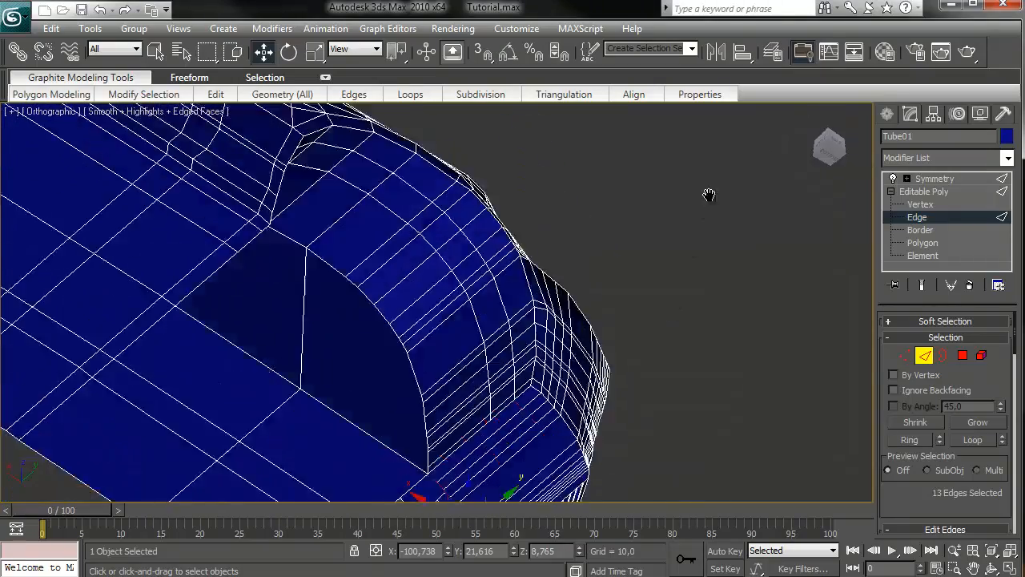
pyautogui.moveTo(708, 195); pyautogui.dragTo(741, 104, button='middle')
pyautogui.scroll(4, 652, 304)
pyautogui.moveTo(666, 302); pyautogui.dragTo(656, 184, button='middle')
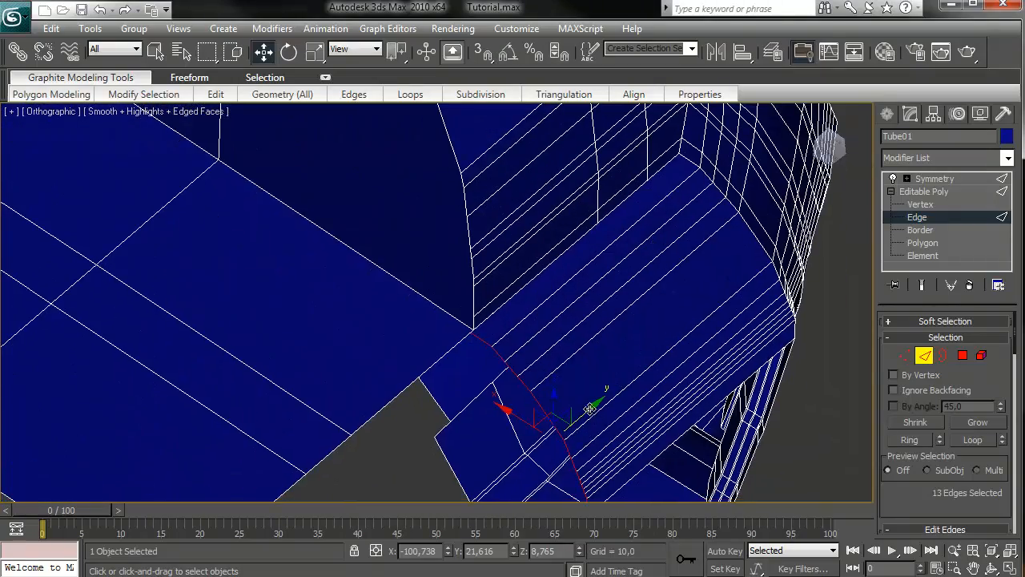
pyautogui.keyDown('shift'); pyautogui.moveTo(589, 409); pyautogui.dragTo(760, 251); pyautogui.keyUp('shift')
pyautogui.moveTo(749, 297); pyautogui.dragTo(654, 259, button='middle')
pyautogui.scroll(2, 640, 313)
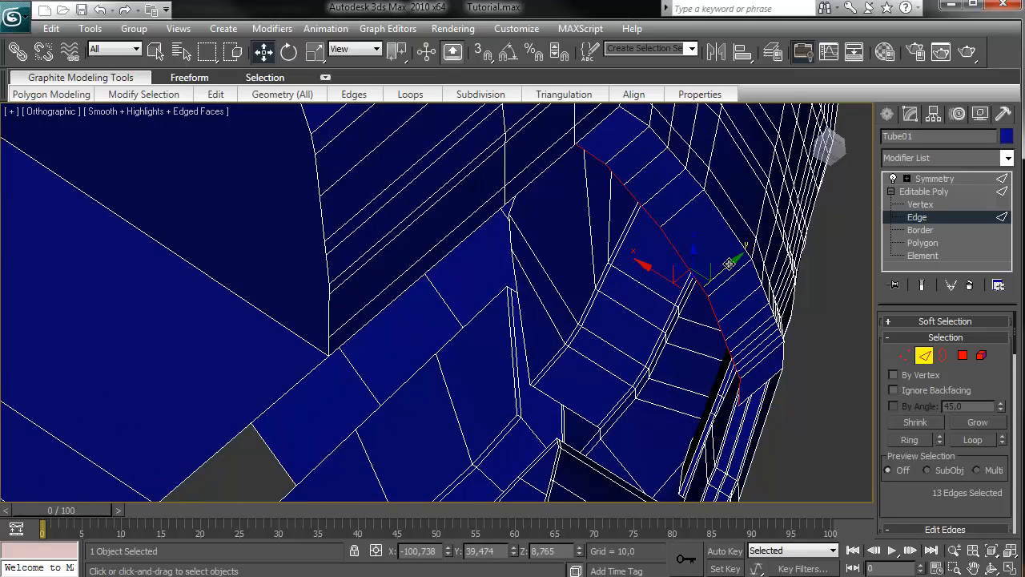
pyautogui.moveTo(729, 264); pyautogui.dragTo(662, 323)
pyautogui.scroll(-3, 785, 214)
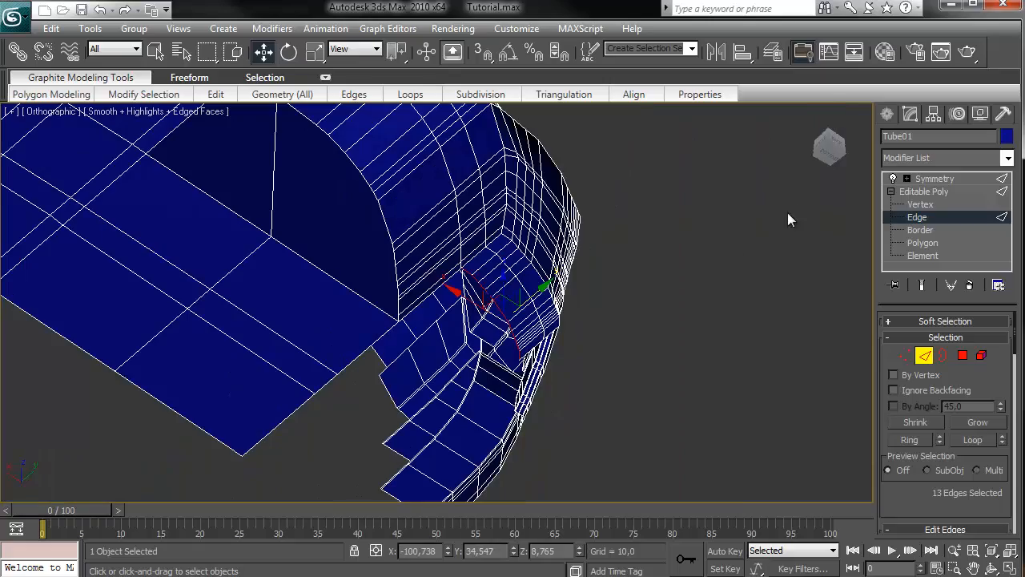
# Extrude the strip's inner edges towards the centre line again and flatten the new edges to about 5% along Y.
pyautogui.moveTo(829, 147)
pyautogui.mouseDown()
pyautogui.moveTo(752, 173)
pyautogui.moveTo(729, 159)
pyautogui.moveTo(816, 162)
pyautogui.mouseUp()
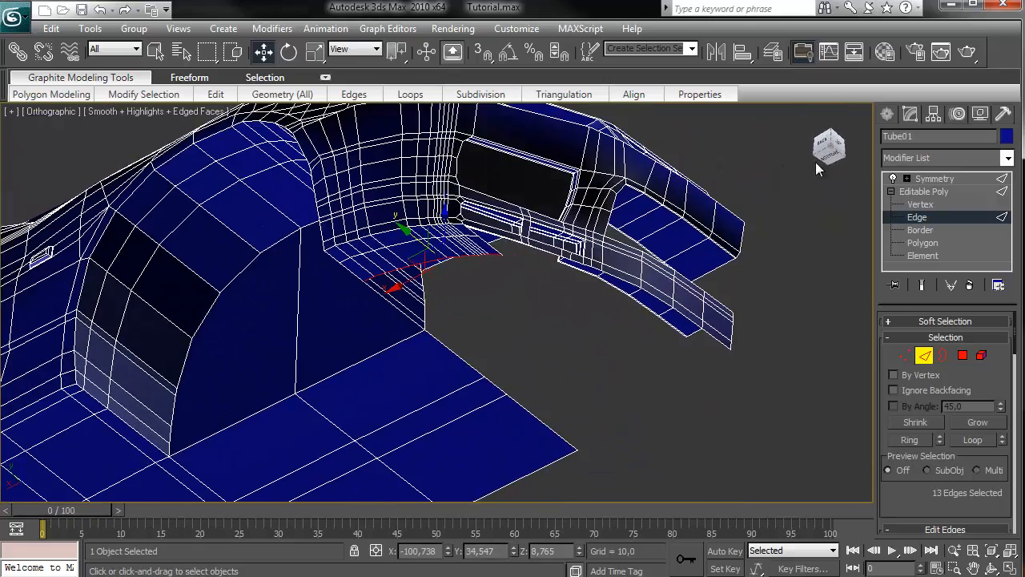
pyautogui.moveTo(654, 213); pyautogui.dragTo(656, 167, button='middle')
pyautogui.scroll(4, 633, 184)
pyautogui.moveTo(581, 214); pyautogui.dragTo(597, 359, button='middle')
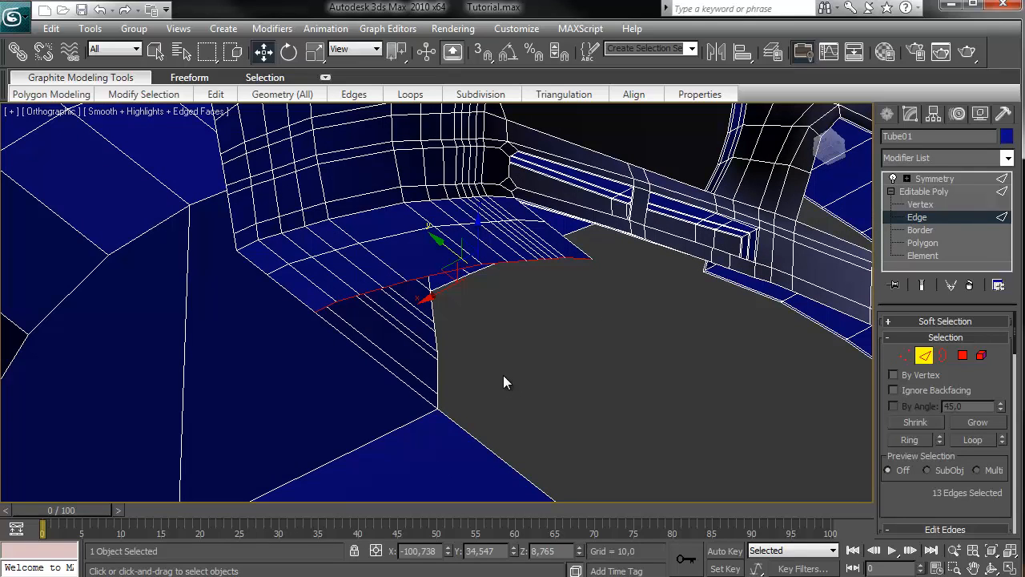
pyautogui.keyDown('alt'); pyautogui.moveTo(504, 376); pyautogui.dragTo(632, 412, button='middle'); pyautogui.keyUp('alt')
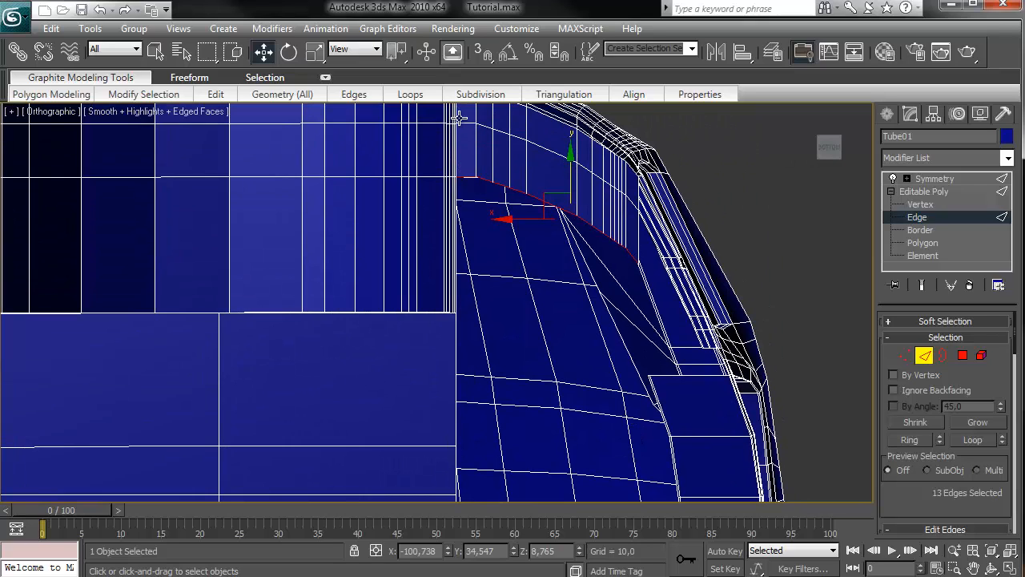
pyautogui.moveTo(570, 160); pyautogui.dragTo(518, 513)
pyautogui.press('r')
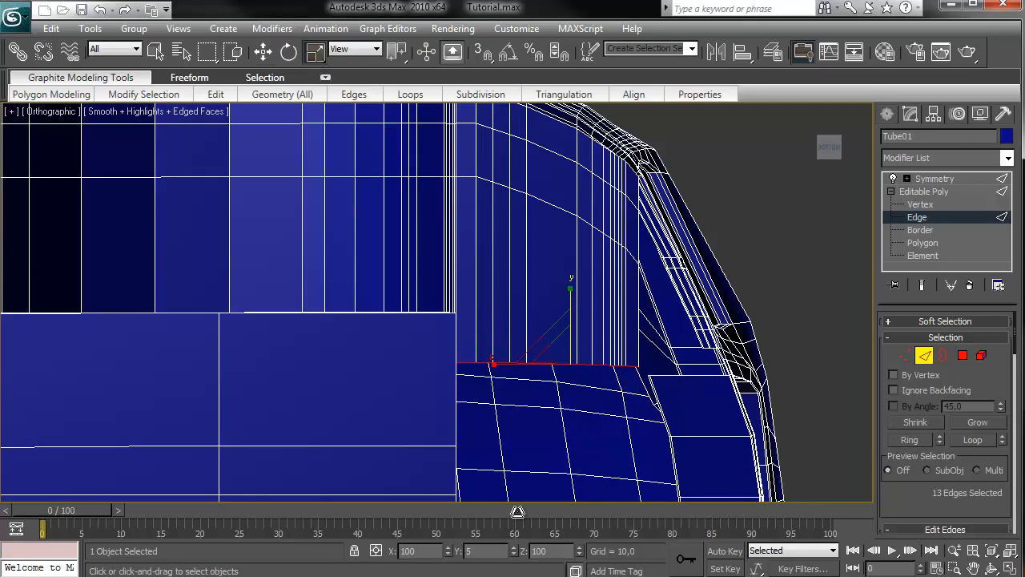
# Align the straightened edges with the wheel arch's inner wall at Y 25.724 and extrude them in sections to the centre line.
pyautogui.click(264, 53)
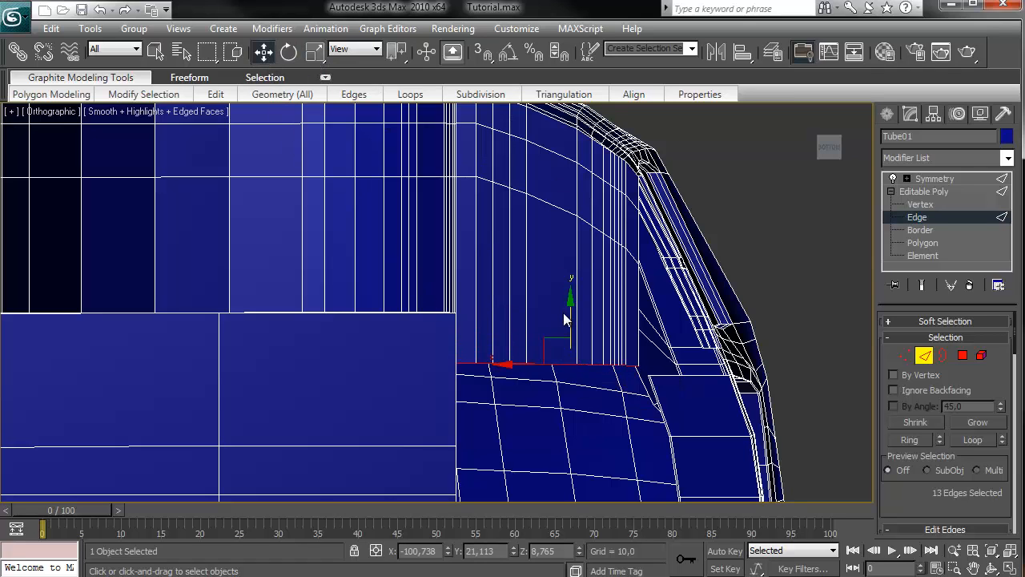
pyautogui.moveTo(565, 311); pyautogui.dragTo(570, 262)
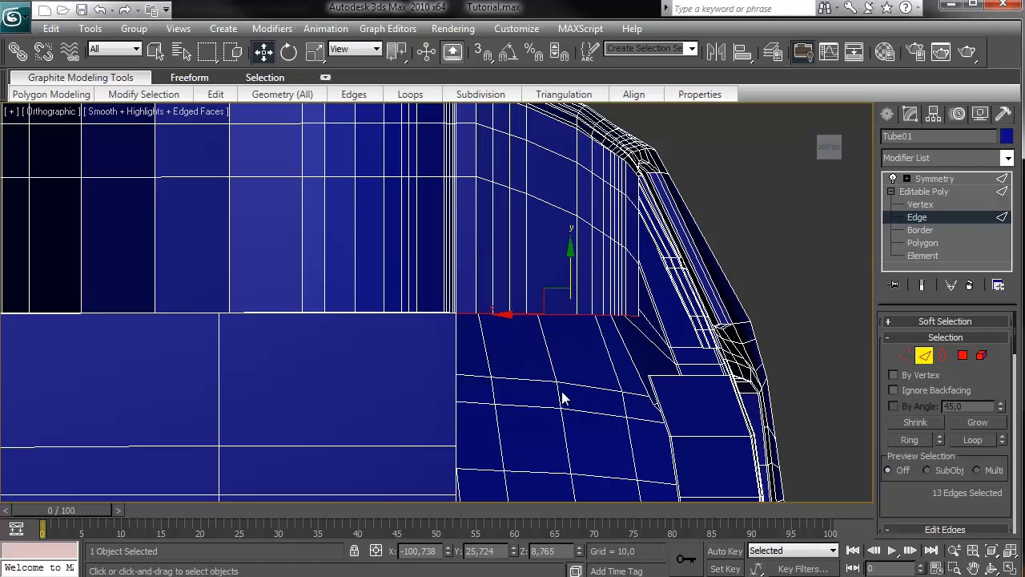
pyautogui.moveTo(563, 391); pyautogui.dragTo(573, 271, button='middle')
pyautogui.moveTo(578, 162); pyautogui.dragTo(565, 361)
pyautogui.moveTo(565, 361); pyautogui.dragTo(586, 223, button='middle')
pyautogui.keyDown('shift'); pyautogui.moveTo(606, 175); pyautogui.dragTo(604, 362); pyautogui.keyUp('shift')
# Weld the three overlapping vertex pairs along the floor seam, from the centre-line end outward to the second cross line.
pyautogui.press('1')
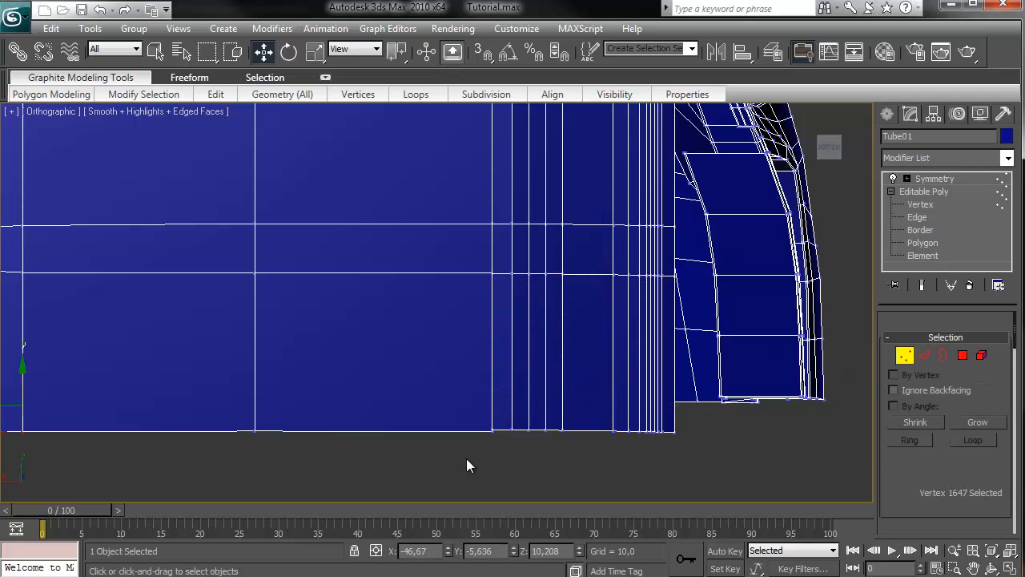
pyautogui.click(491, 430)
pyautogui.scroll(-3, 945, 449)
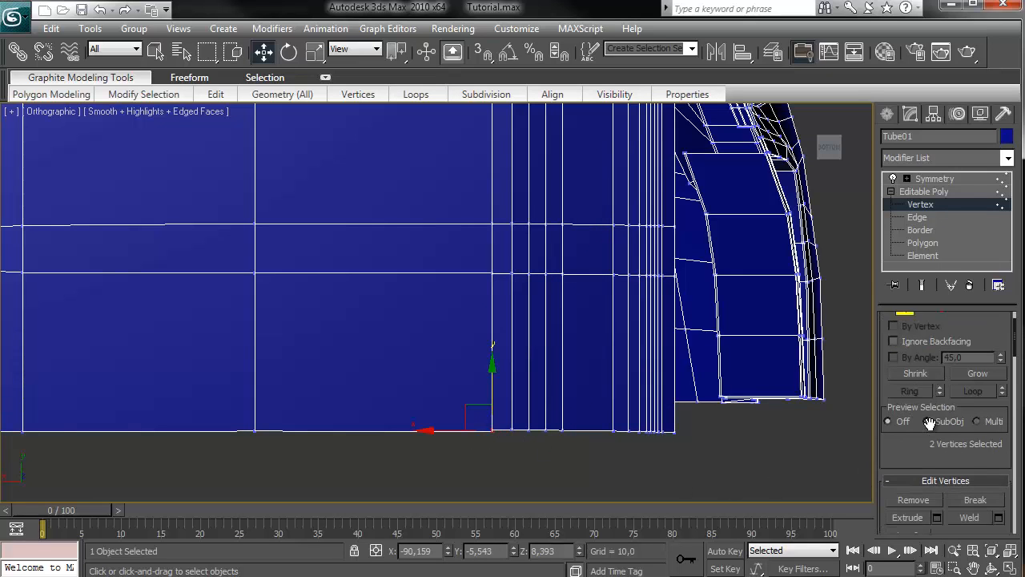
pyautogui.moveTo(634, 339); pyautogui.dragTo(622, 369, button='middle')
pyautogui.scroll(2, 483, 352)
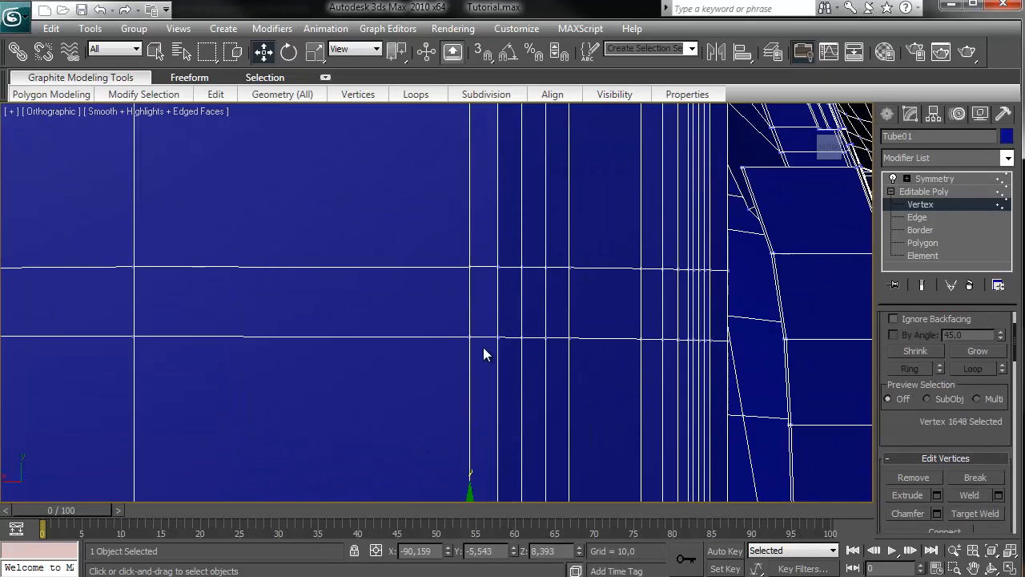
pyautogui.moveTo(476, 339); pyautogui.dragTo(451, 319)
pyautogui.click(967, 495)
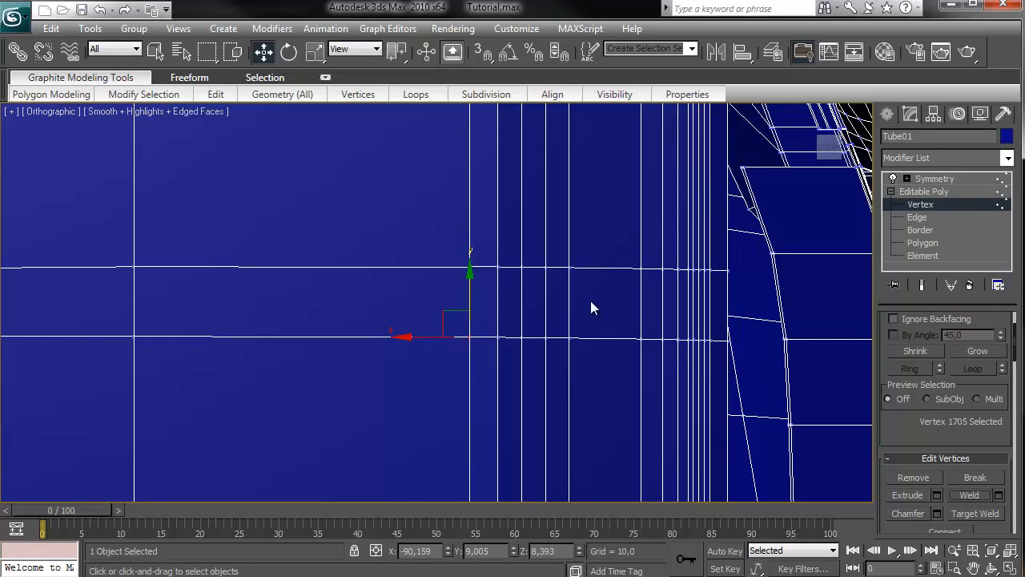
pyautogui.moveTo(487, 278); pyautogui.dragTo(487, 279)
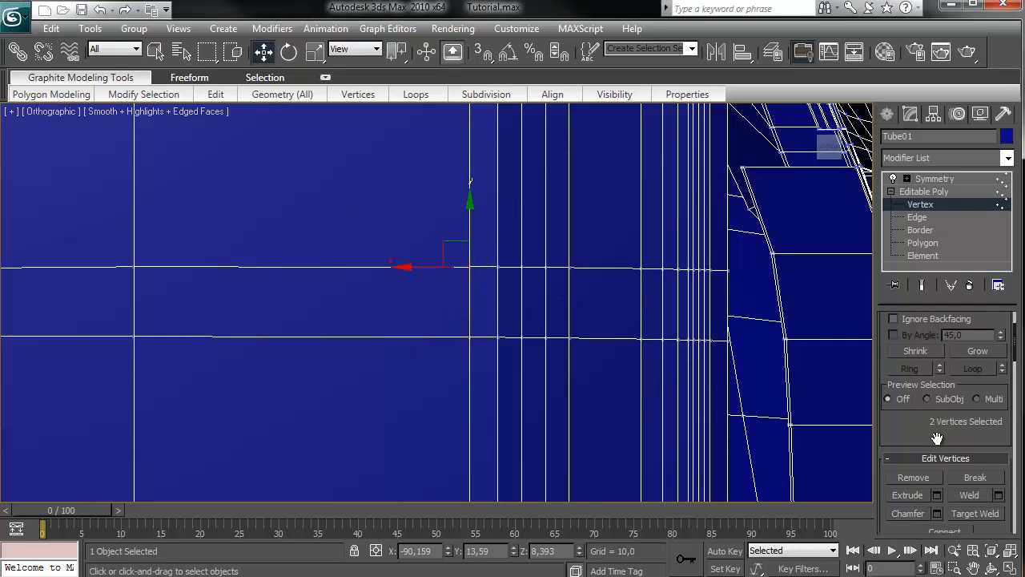
pyautogui.click(966, 495)
# Weld only the two overlapping floor vertices at the inner corner of the front wheel arch, leaving the arch wall's other vertices separate.
pyautogui.moveTo(523, 238); pyautogui.dragTo(578, 455, button='middle')
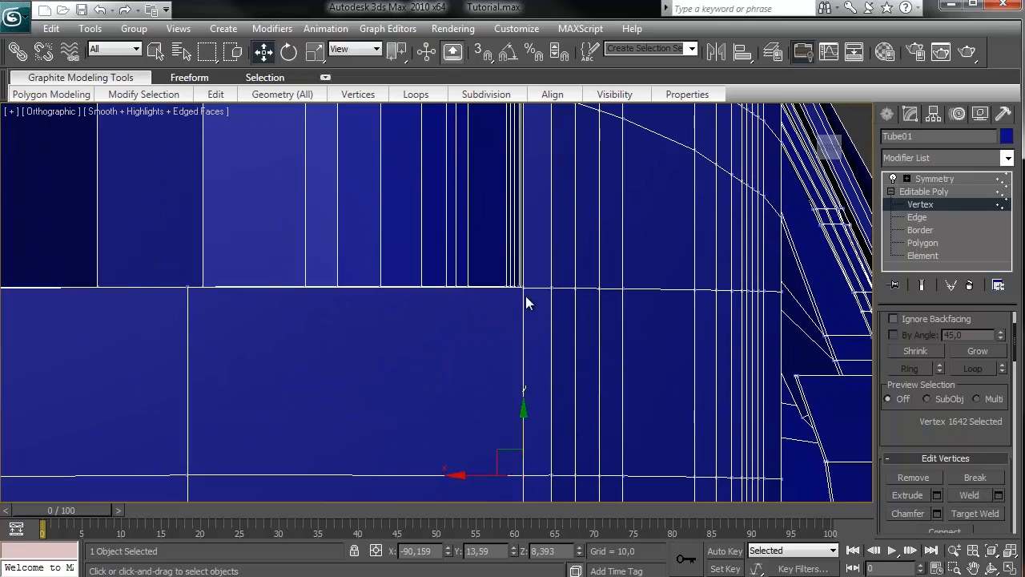
pyautogui.moveTo(519, 288); pyautogui.dragTo(528, 295)
pyautogui.scroll(2, 565, 328)
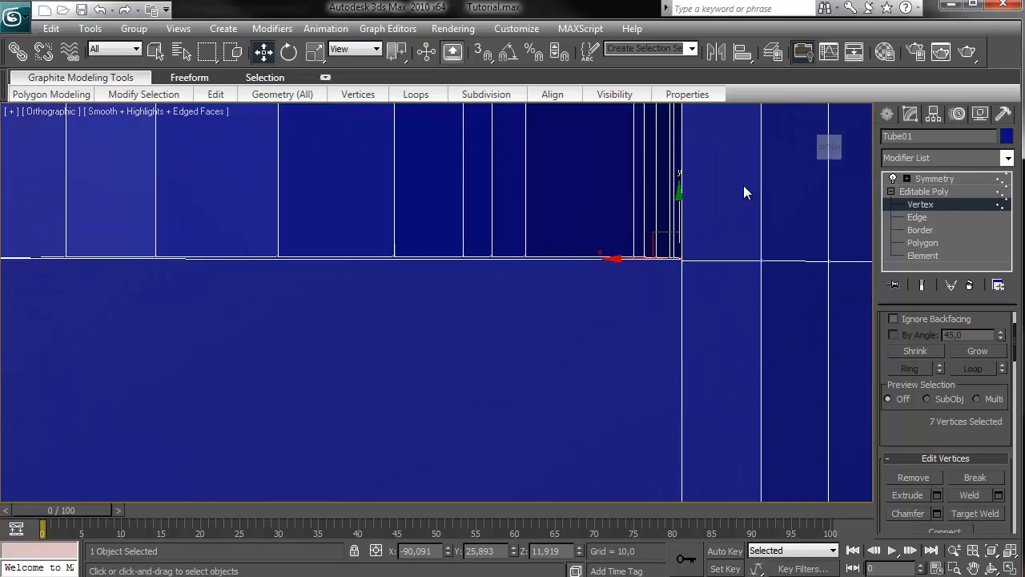
pyautogui.moveTo(823, 156); pyautogui.dragTo(788, 176)
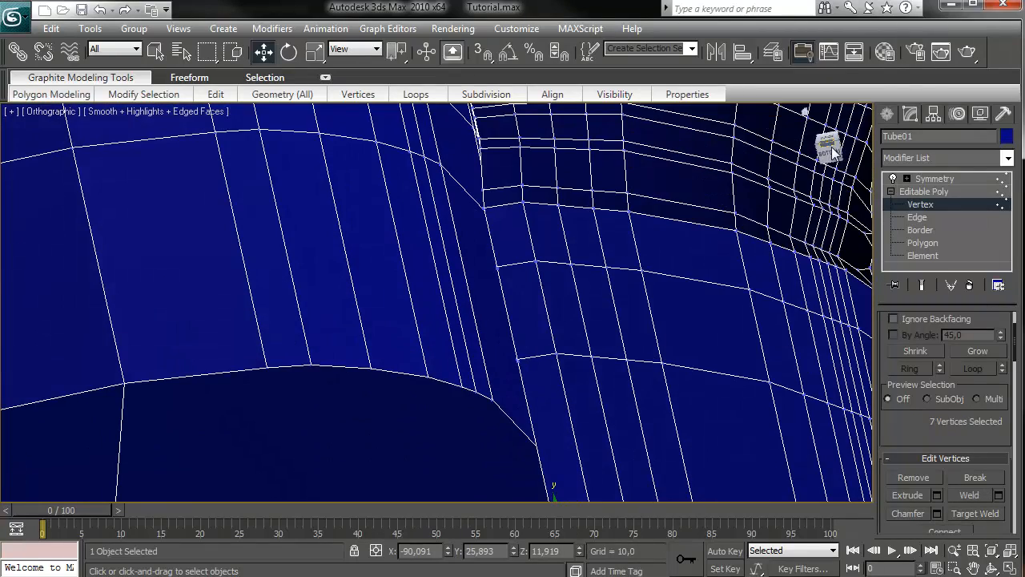
pyautogui.moveTo(831, 147); pyautogui.dragTo(809, 149)
pyautogui.scroll(4, 636, 167)
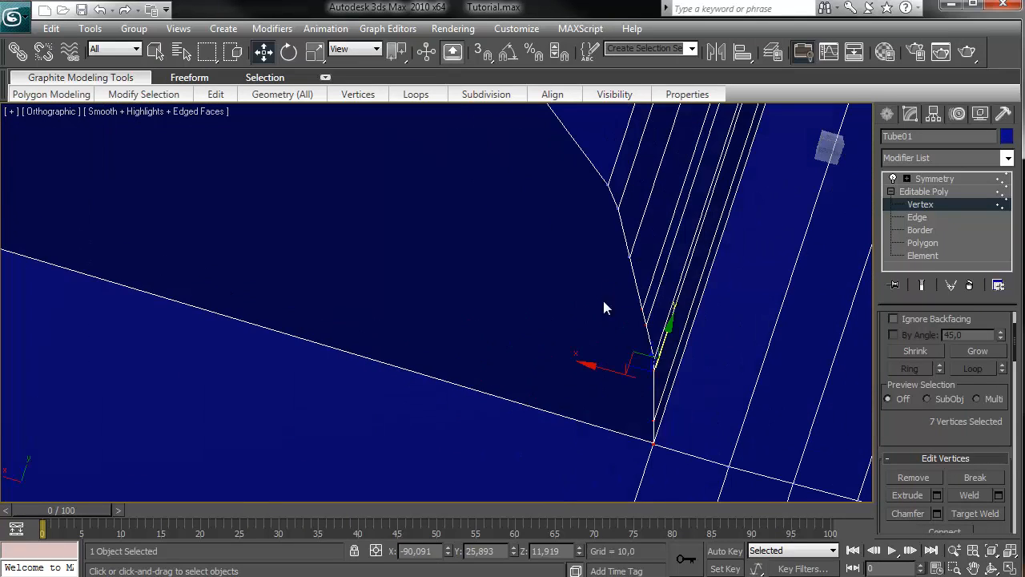
pyautogui.moveTo(672, 454); pyautogui.dragTo(631, 430)
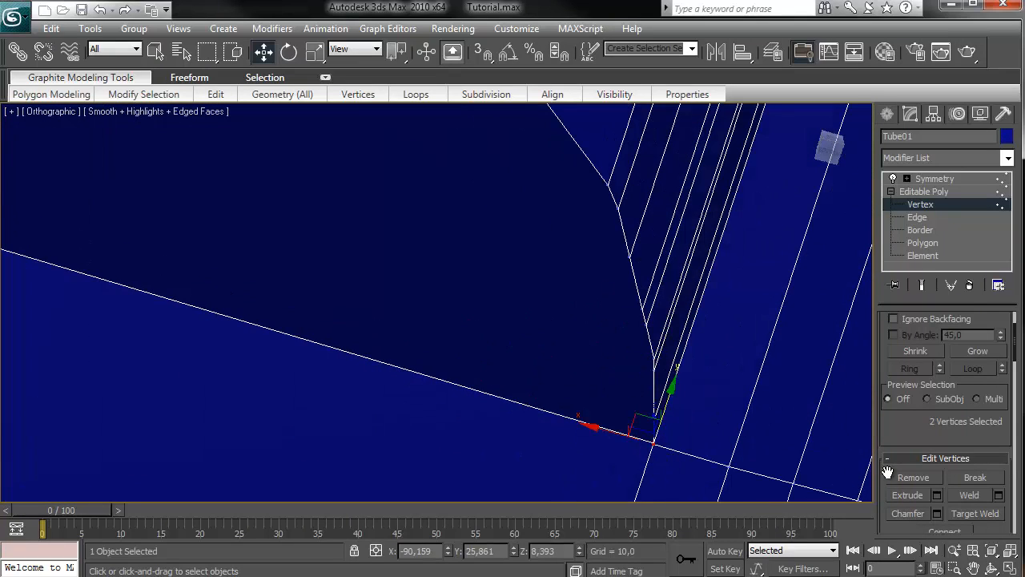
pyautogui.click(957, 495)
# Weld the remaining overlapping vertex pairs along the front edge of the wheel arch, out to the body's outer side.
pyautogui.moveTo(687, 365); pyautogui.dragTo(414, 250, button='middle')
pyautogui.moveTo(433, 243); pyautogui.dragTo(416, 230)
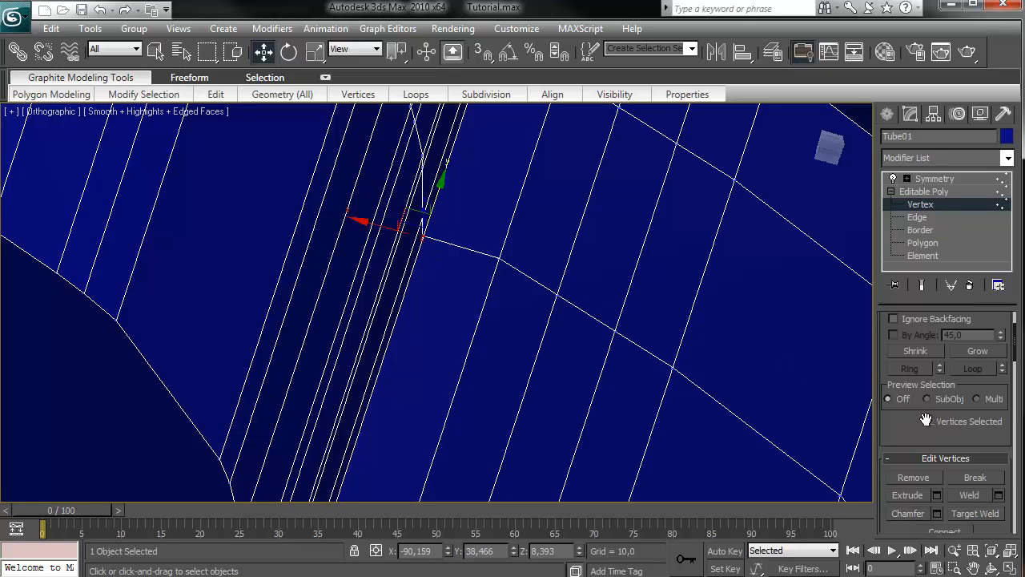
pyautogui.click(952, 490)
pyautogui.moveTo(547, 231); pyautogui.dragTo(522, 466, button='middle')
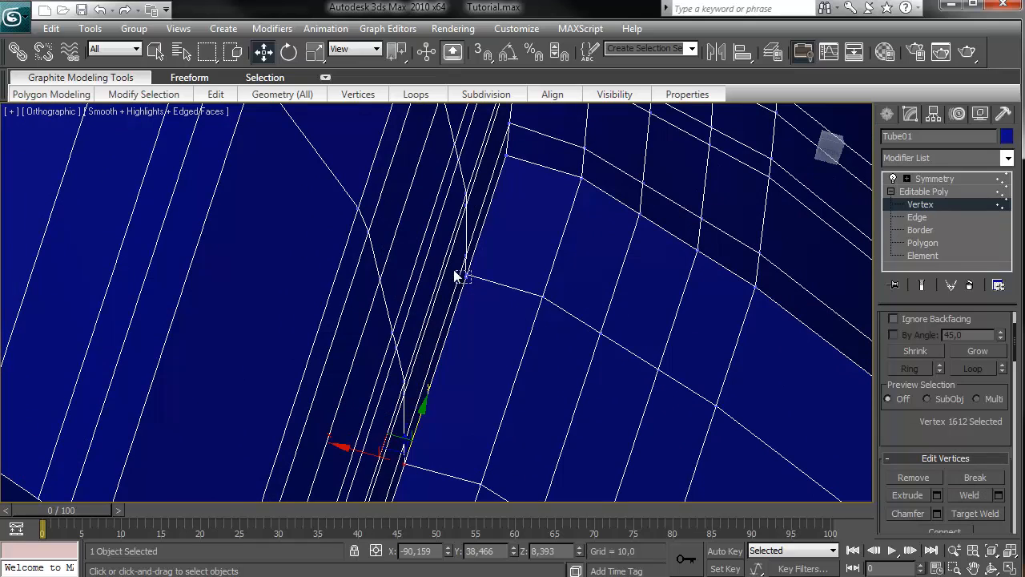
pyautogui.moveTo(455, 276); pyautogui.dragTo(481, 232)
pyautogui.click(966, 494)
pyautogui.moveTo(581, 215); pyautogui.dragTo(536, 261, button='middle')
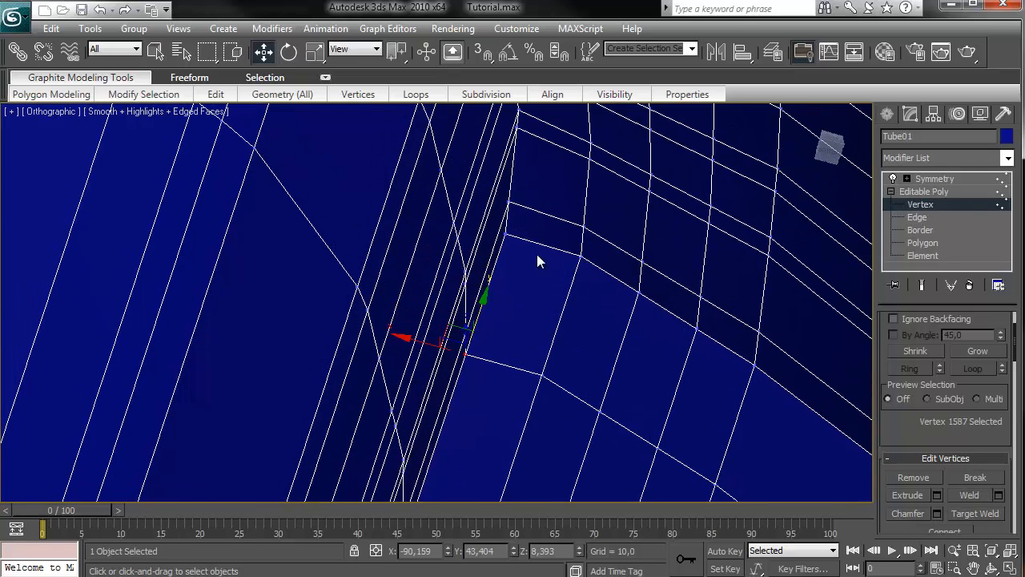
pyautogui.click(500, 237)
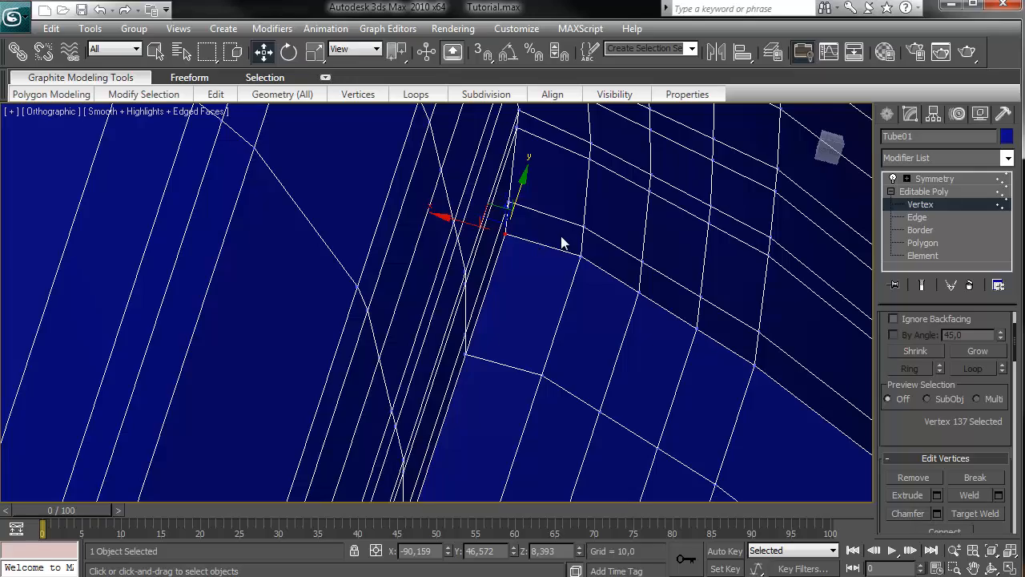
# Examine the welded floor and front wheel arch from below, between the centre line and the body's outer side.
pyautogui.scroll(-6, 553, 272)
pyautogui.moveTo(422, 204); pyautogui.dragTo(439, 218, button='middle')
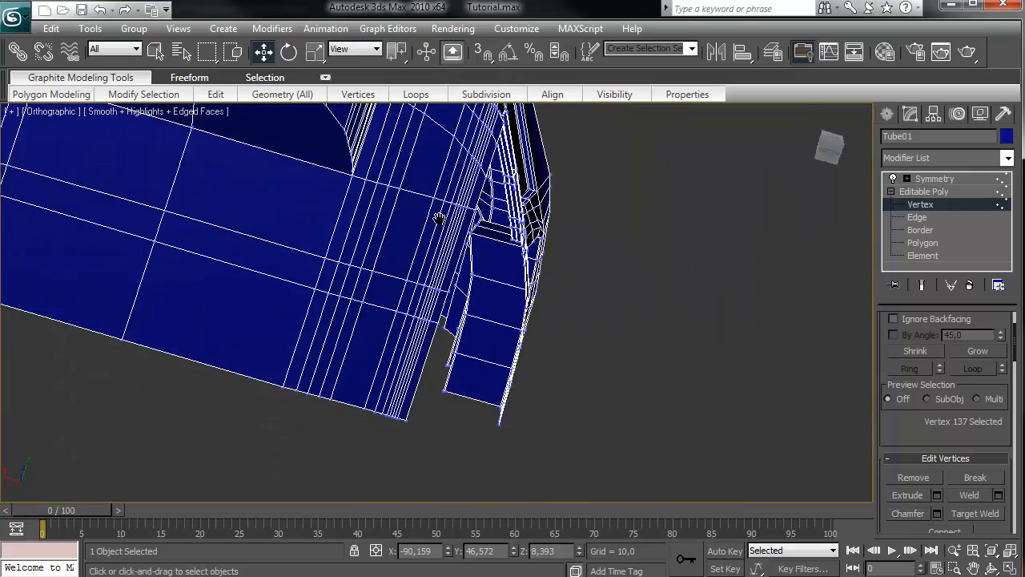
pyautogui.moveTo(824, 150); pyautogui.dragTo(789, 154)
pyautogui.click(831, 152)
pyautogui.scroll(2, 717, 188)
pyautogui.moveTo(711, 179); pyautogui.dragTo(661, 265, button='middle')
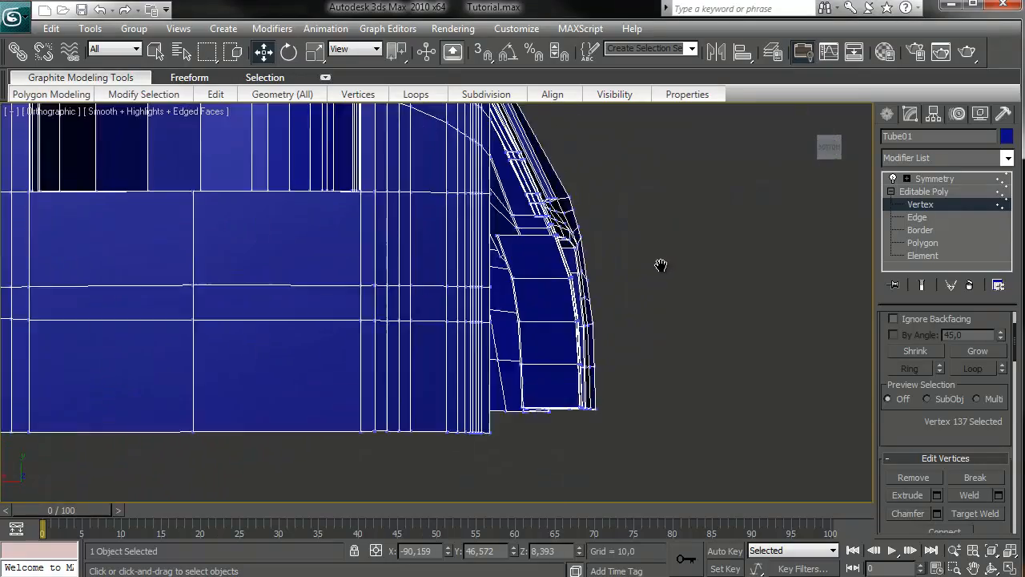
pyautogui.scroll(3, 660, 265)
pyautogui.moveTo(606, 327); pyautogui.dragTo(572, 263, button='middle')
pyautogui.scroll(-5, 571, 263)
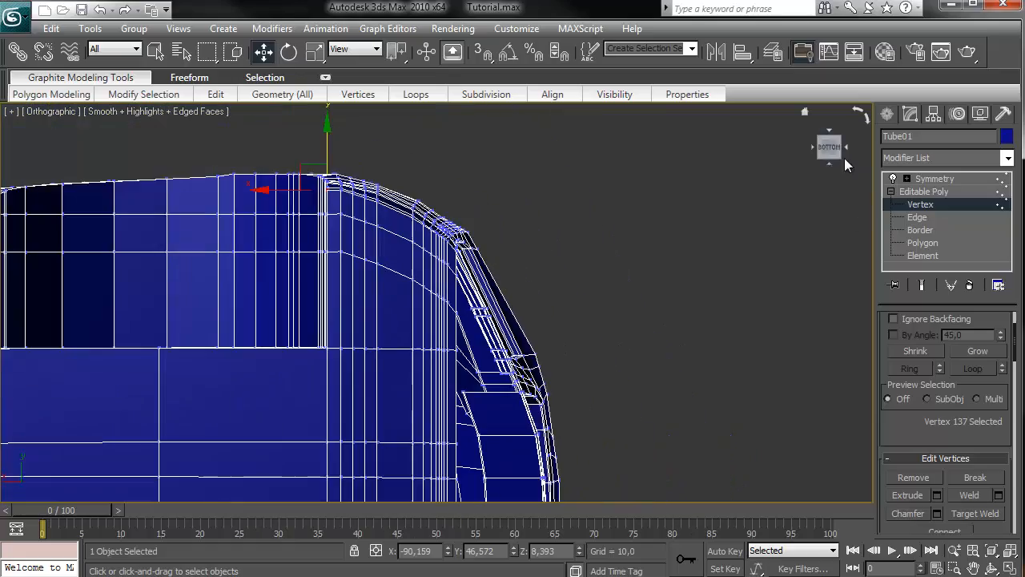
# Extrude the two lower front bumper edges nearest the centre line back along X to -107.512, towards the floor.
pyautogui.moveTo(844, 164); pyautogui.dragTo(67, 195)
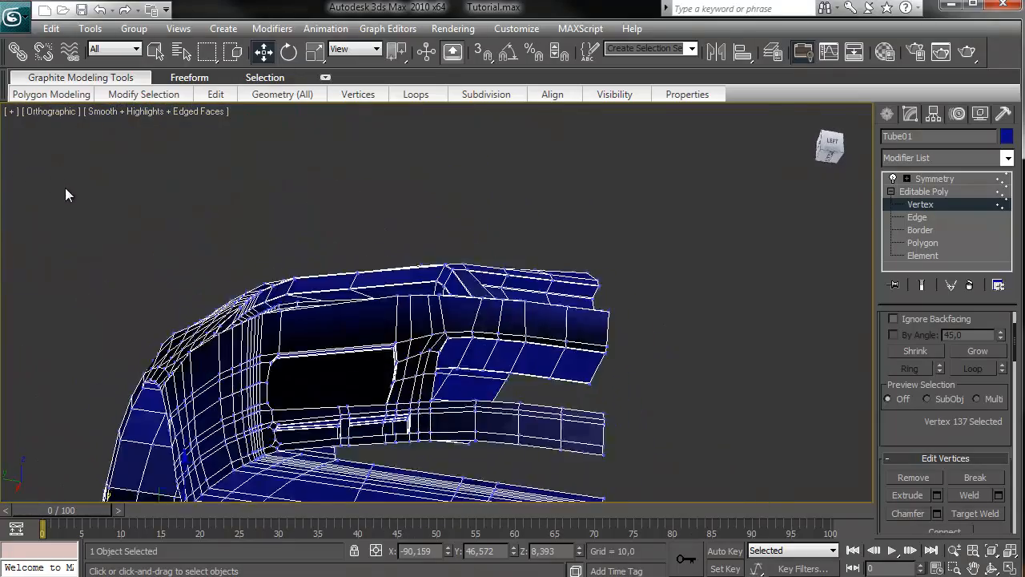
pyautogui.scroll(5, 49, 183)
pyautogui.moveTo(645, 221); pyautogui.dragTo(797, 280, button='middle')
pyautogui.keyDown('alt'); pyautogui.moveTo(716, 298); pyautogui.dragTo(650, 232, button='middle'); pyautogui.keyUp('alt')
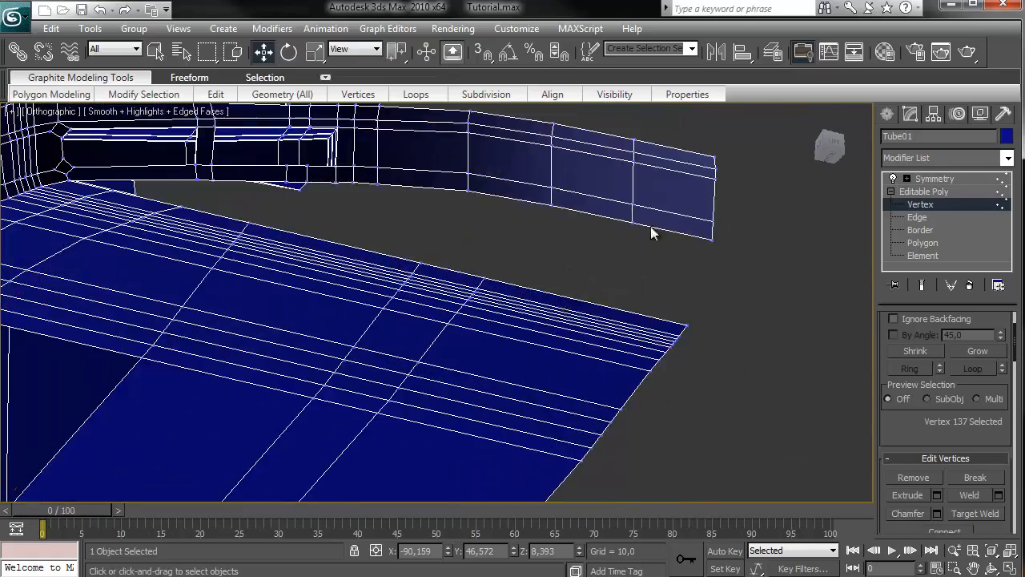
pyautogui.click(916, 217)
pyautogui.click(664, 231)
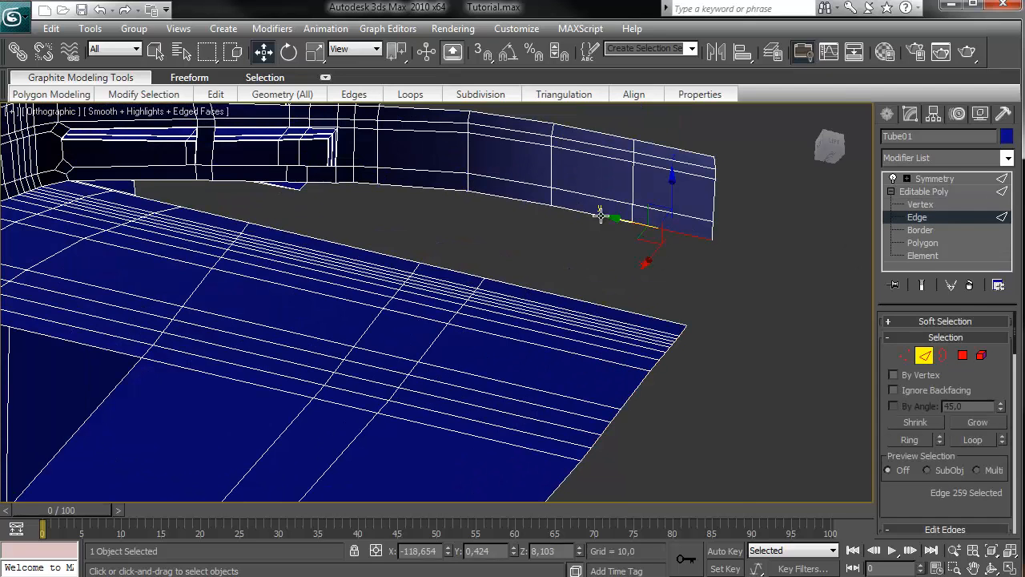
pyautogui.keyDown('ctrl'); pyautogui.click(580, 213); pyautogui.keyUp('ctrl')
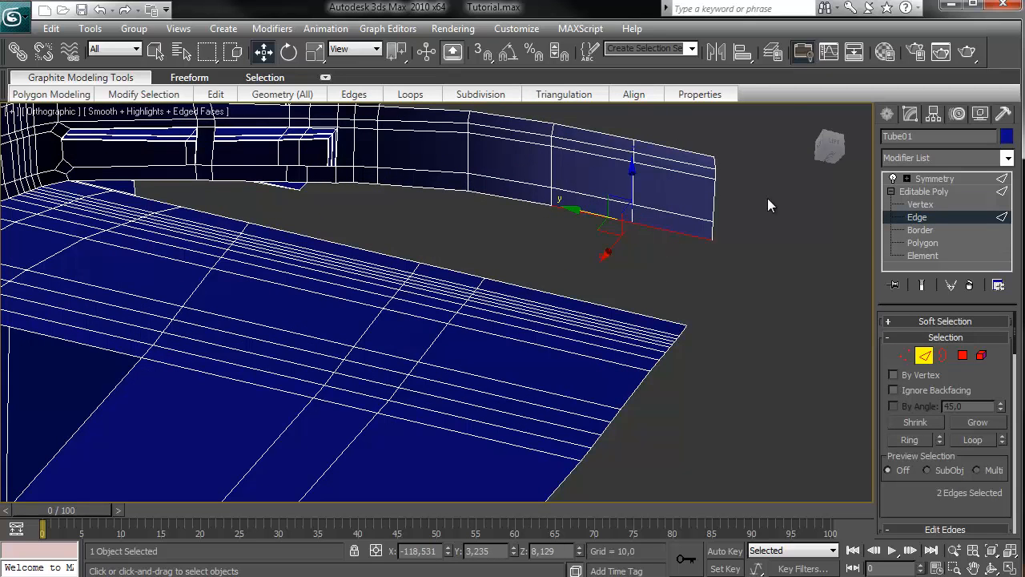
pyautogui.click(833, 156)
pyautogui.moveTo(617, 290); pyautogui.dragTo(609, 448, button='middle')
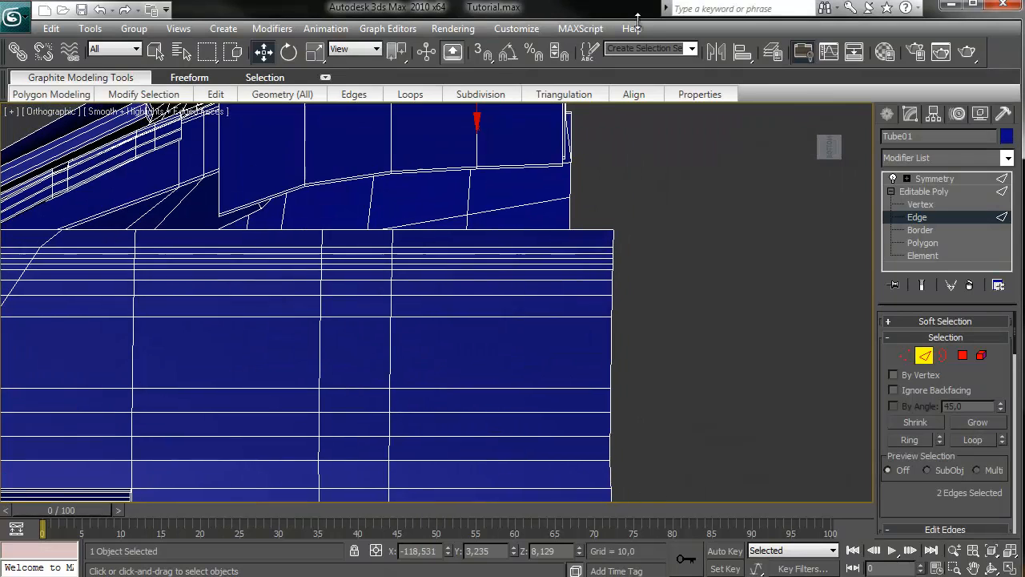
pyautogui.moveTo(547, 236); pyautogui.dragTo(538, 390, button='middle')
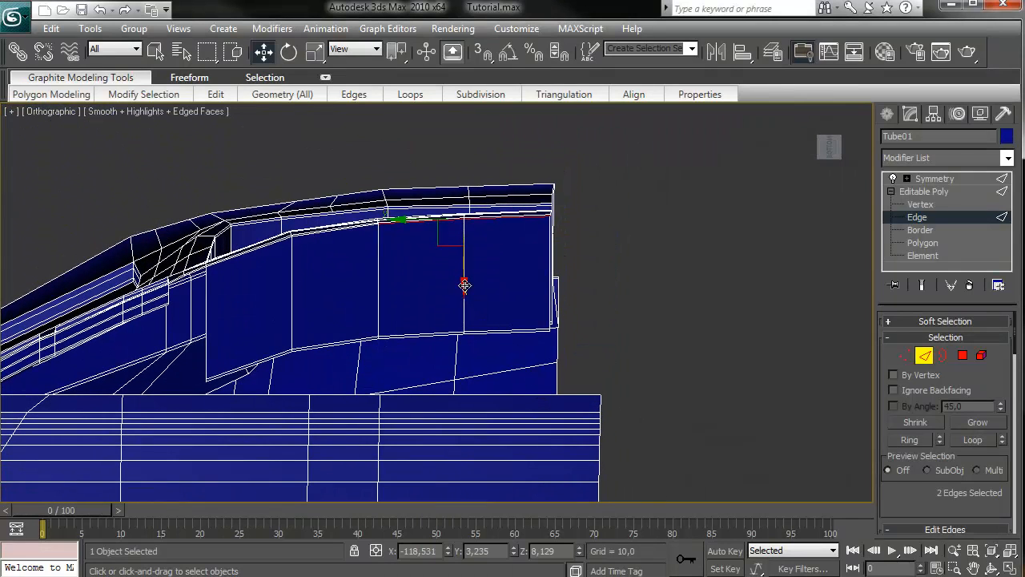
pyautogui.moveTo(464, 287); pyautogui.dragTo(456, 453)
pyautogui.moveTo(588, 380); pyautogui.dragTo(602, 133, button='middle')
pyautogui.scroll(-5, 590, 231)
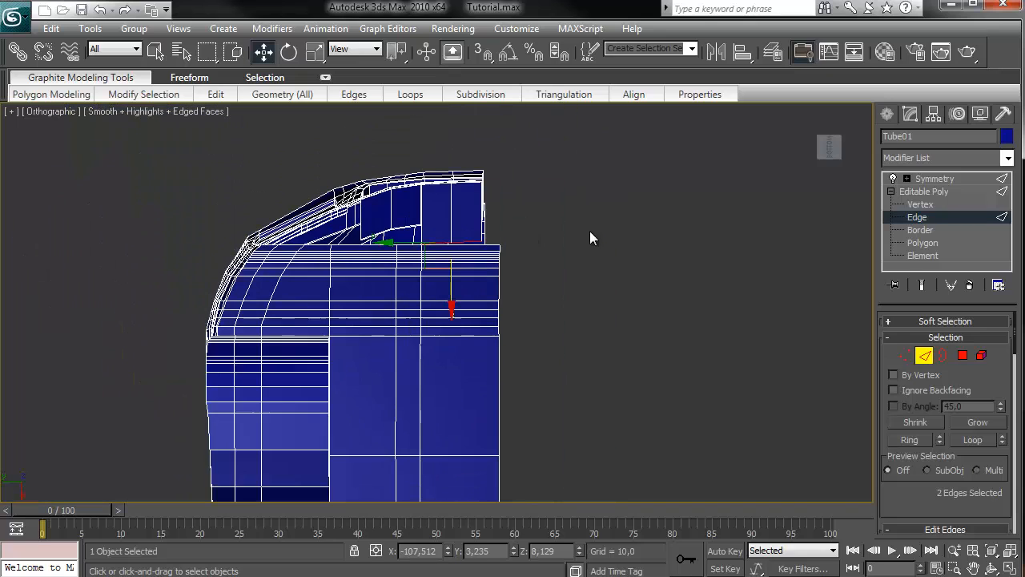
# Flatten the two extruded bumper edges into a straight line by scaling them along X.
pyautogui.click(920, 286)
pyautogui.click(919, 286)
pyautogui.moveTo(515, 212); pyautogui.dragTo(562, 251, button='middle')
pyautogui.scroll(6, 562, 252)
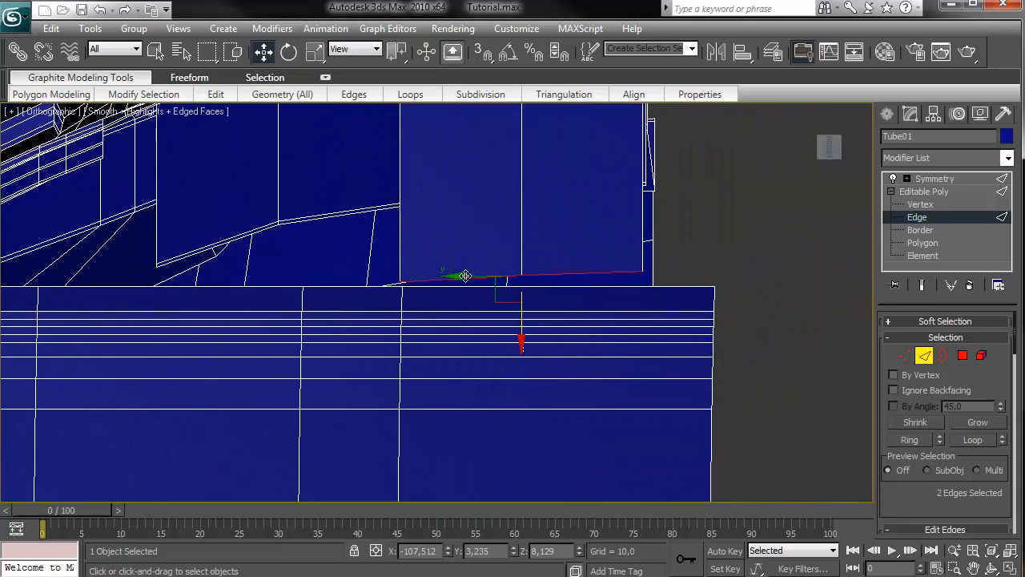
pyautogui.click(314, 52)
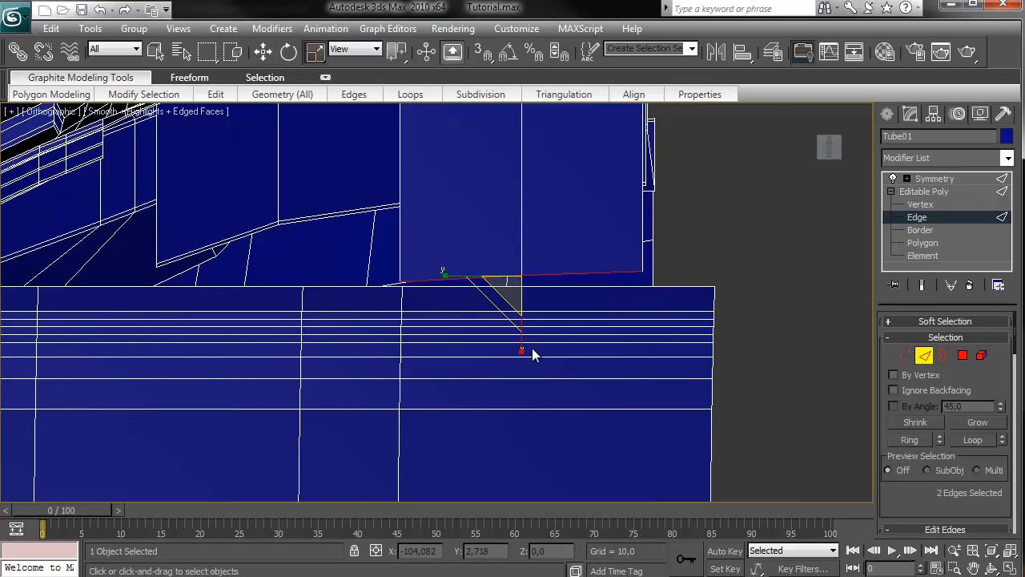
pyautogui.moveTo(520, 337); pyautogui.dragTo(518, 327)
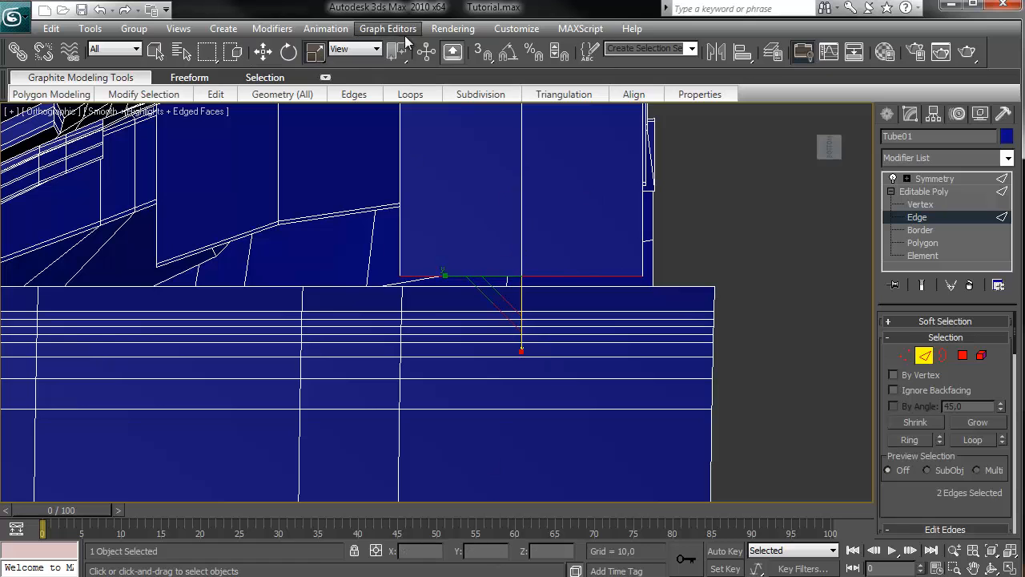
pyautogui.click(264, 52)
# Select the floor's centre-line vertices at vertex level, from behind the front bumper to the middle of the front wheel arch.
pyautogui.keyDown('alt'); pyautogui.moveTo(537, 194); pyautogui.dragTo(871, 224, button='middle'); pyautogui.keyUp('alt')
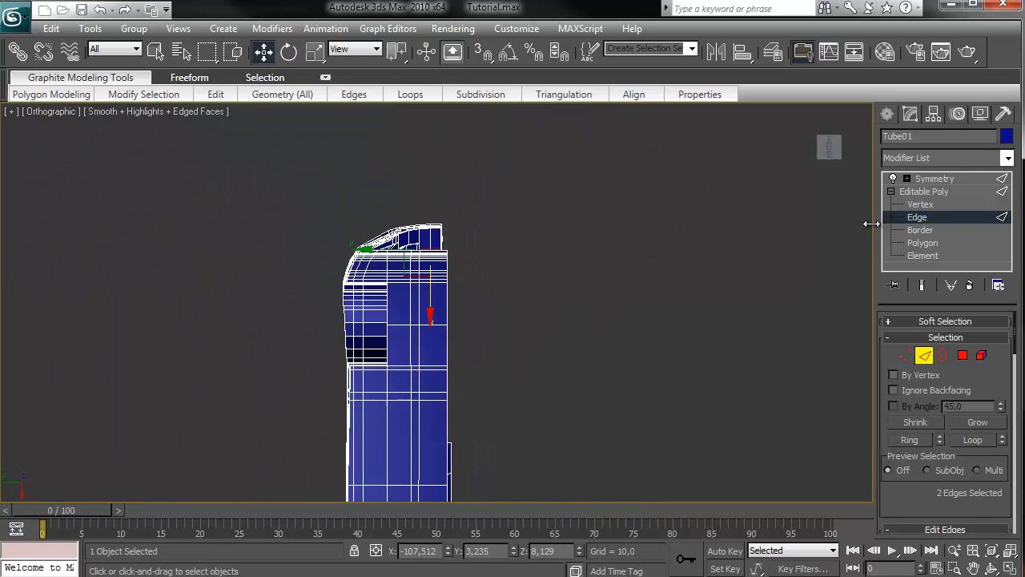
pyautogui.click(917, 205)
pyautogui.moveTo(737, 265); pyautogui.dragTo(694, 78, button='middle')
pyautogui.scroll(4, 450, 303)
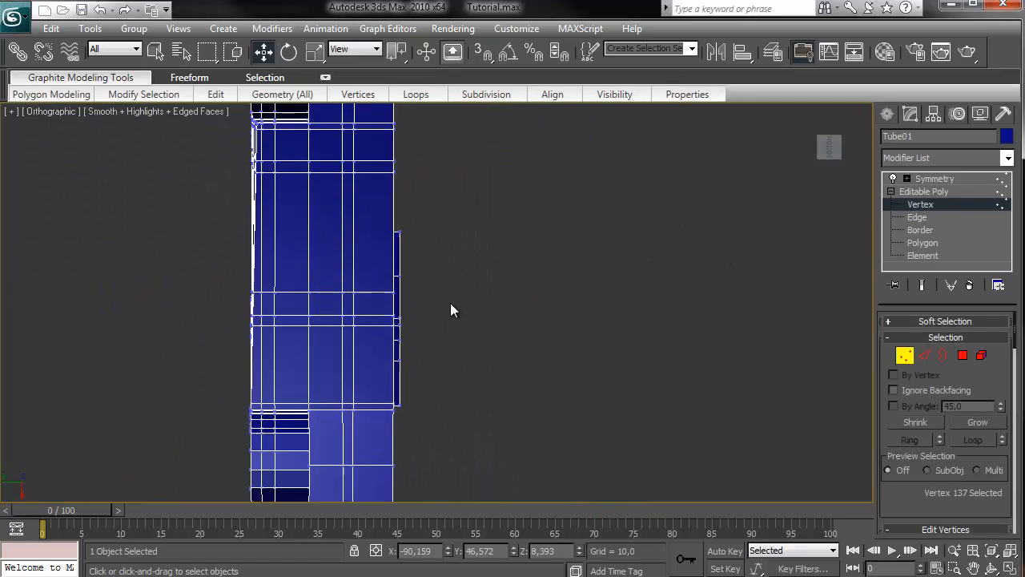
pyautogui.moveTo(420, 273); pyautogui.dragTo(580, 575, button='middle')
pyautogui.scroll(4, 539, 229)
pyautogui.moveTo(528, 247); pyautogui.dragTo(510, 445, button='middle')
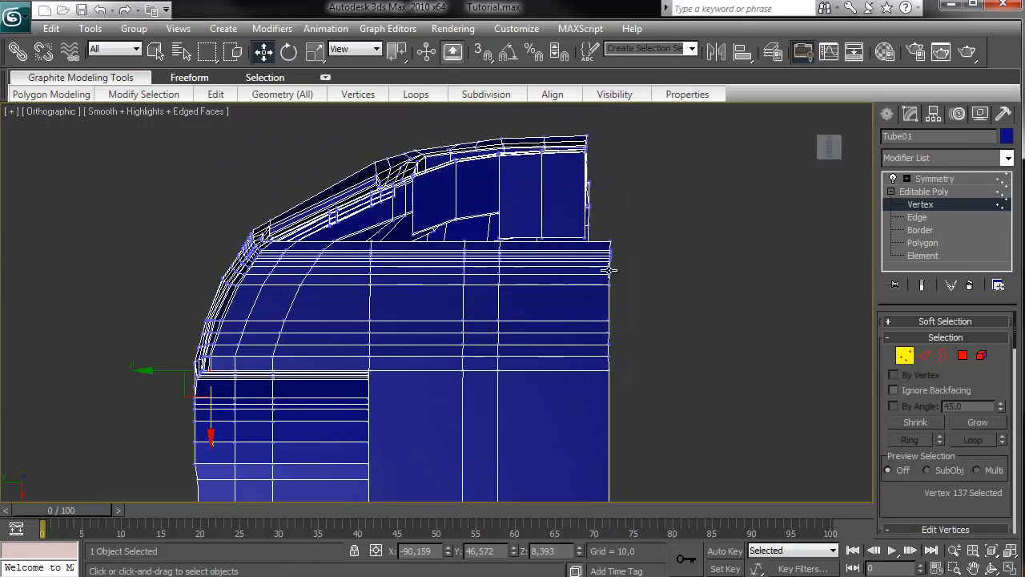
pyautogui.scroll(-4, 644, 357)
pyautogui.moveTo(645, 346); pyautogui.dragTo(636, 370)
pyautogui.scroll(2, 641, 375)
pyautogui.moveTo(649, 380); pyautogui.dragTo(641, 239, button='middle')
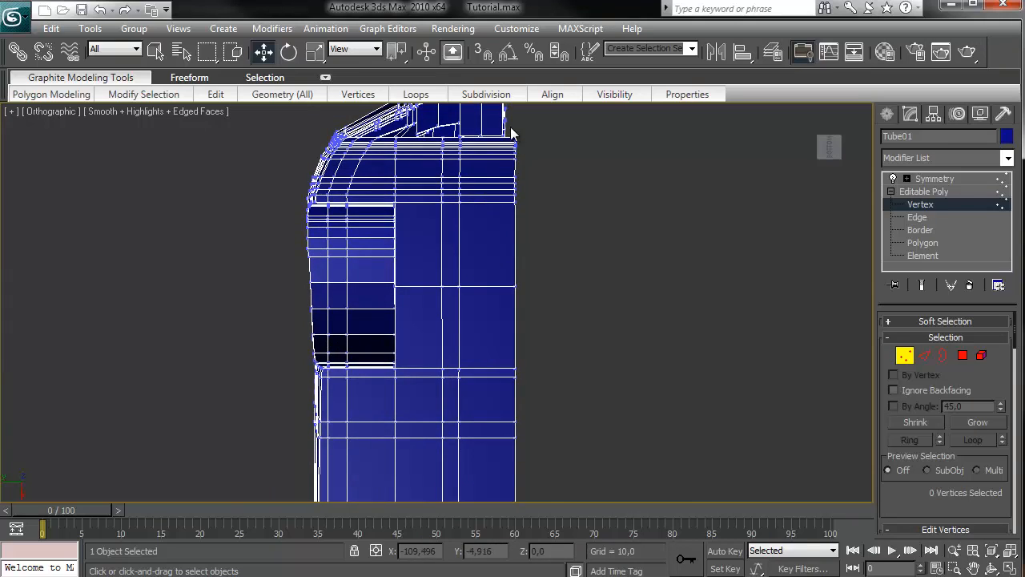
pyautogui.scroll(2, 519, 130)
pyautogui.moveTo(590, 262); pyautogui.dragTo(563, 448, button='middle')
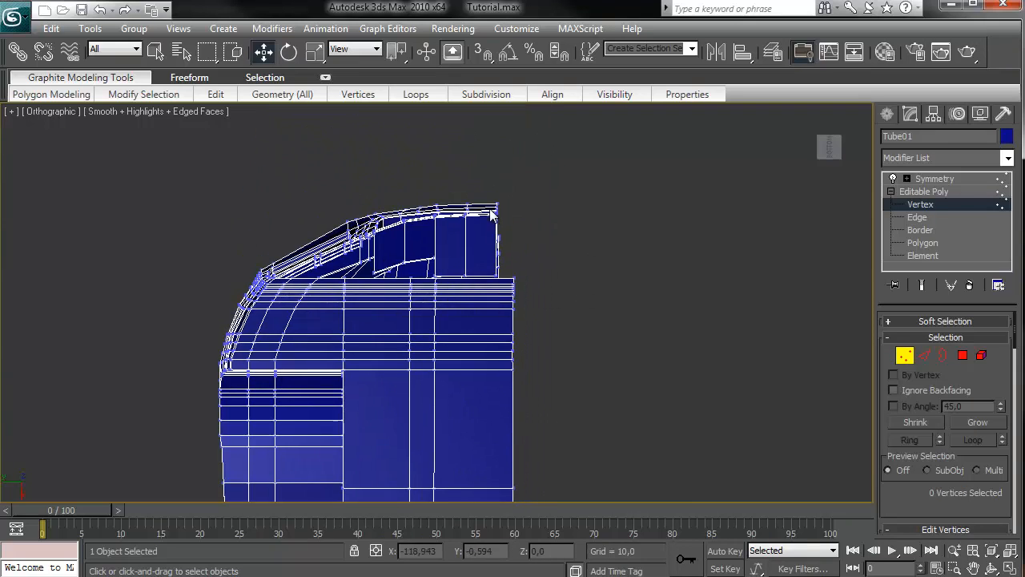
pyautogui.scroll(2, 504, 272)
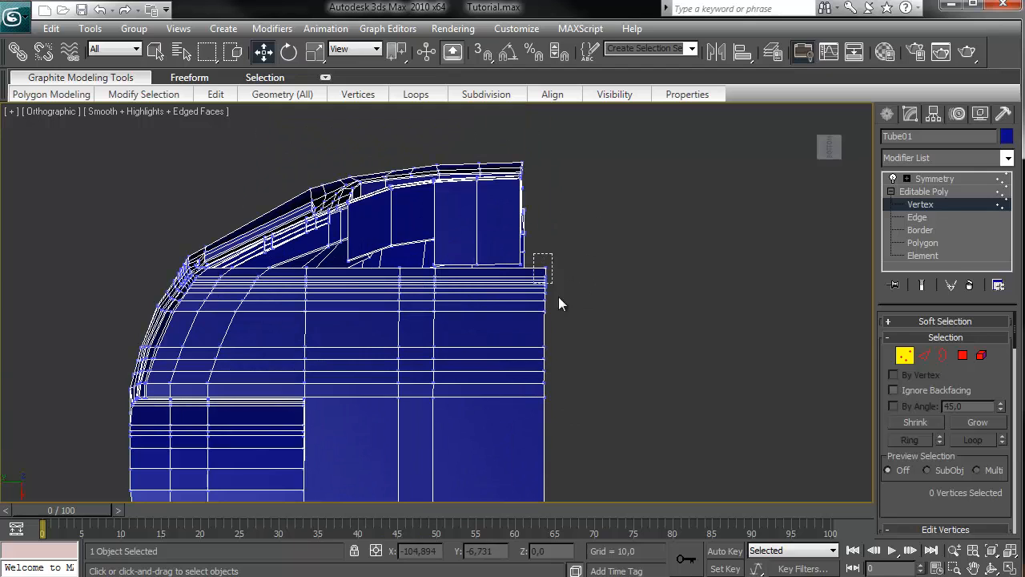
pyautogui.moveTo(558, 303); pyautogui.dragTo(585, 414)
pyautogui.moveTo(628, 384); pyautogui.dragTo(582, 216, button='middle')
pyautogui.keyDown('ctrl'); pyautogui.moveTo(538, 362); pyautogui.dragTo(486, 322); pyautogui.keyUp('ctrl')
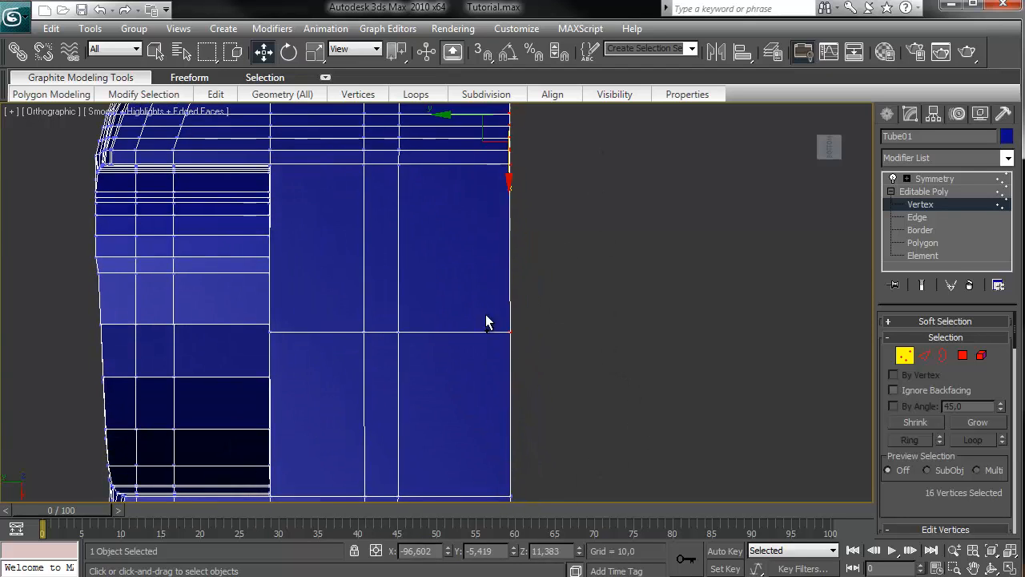
# Add the floor's centre-line vertices between the rear edge of the front wheel arch and the start of the rear wheel arch to the selection.
pyautogui.moveTo(590, 380); pyautogui.dragTo(585, 238, button='middle')
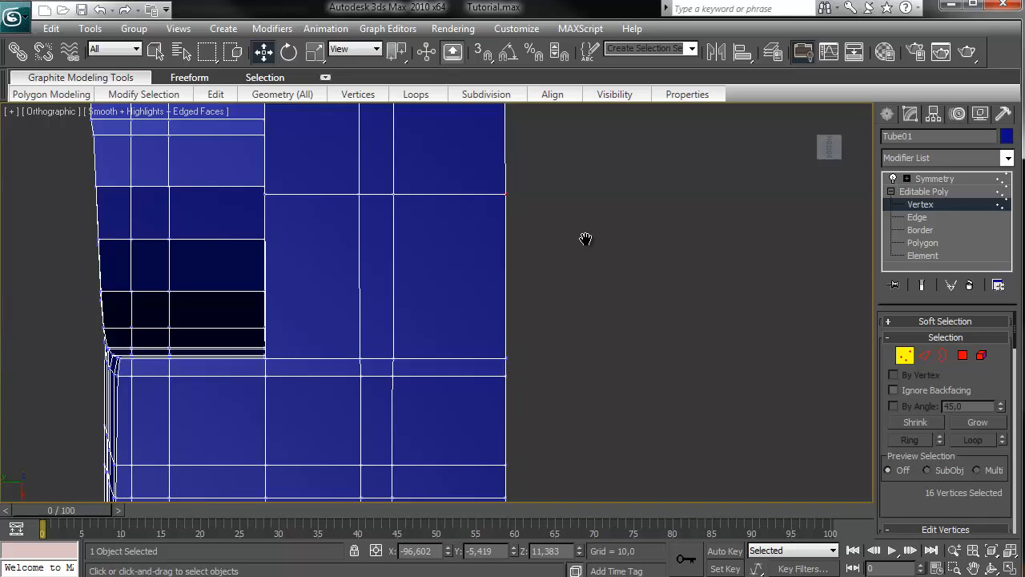
pyautogui.keyDown('ctrl'); pyautogui.moveTo(529, 369); pyautogui.dragTo(490, 346); pyautogui.keyUp('ctrl')
pyautogui.moveTo(545, 375); pyautogui.dragTo(540, 144, button='middle')
pyautogui.keyDown('ctrl'); pyautogui.moveTo(513, 251); pyautogui.dragTo(488, 229); pyautogui.keyUp('ctrl')
pyautogui.moveTo(561, 345); pyautogui.dragTo(559, 200, button='middle')
pyautogui.moveTo(556, 344); pyautogui.dragTo(557, 189, button='middle')
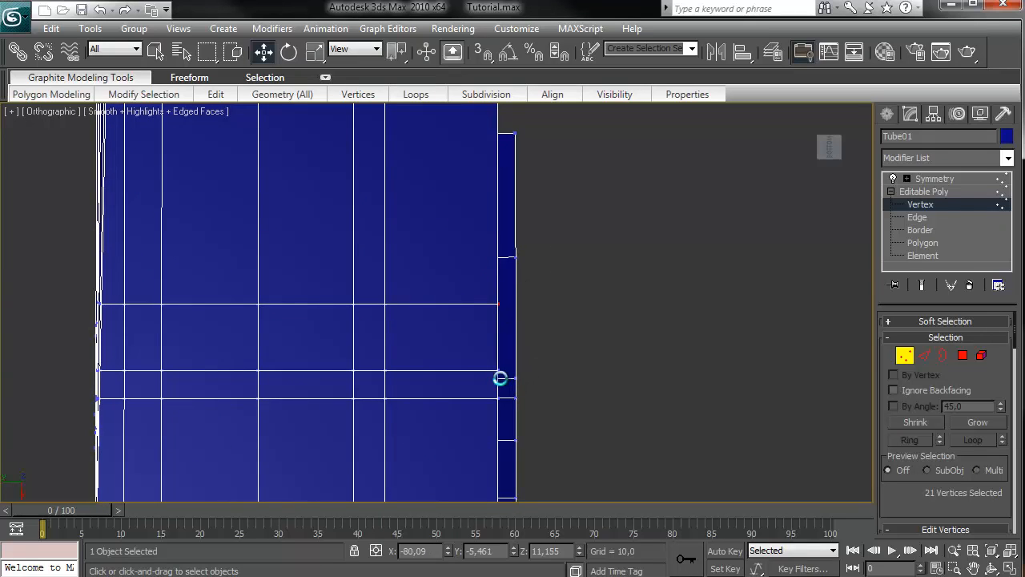
pyautogui.keyDown('ctrl'); pyautogui.moveTo(498, 375); pyautogui.dragTo(491, 366); pyautogui.keyUp('ctrl')
pyautogui.moveTo(572, 384); pyautogui.dragTo(570, 143, button='middle')
pyautogui.keyDown('ctrl'); pyautogui.moveTo(492, 380); pyautogui.dragTo(522, 414); pyautogui.keyUp('ctrl')
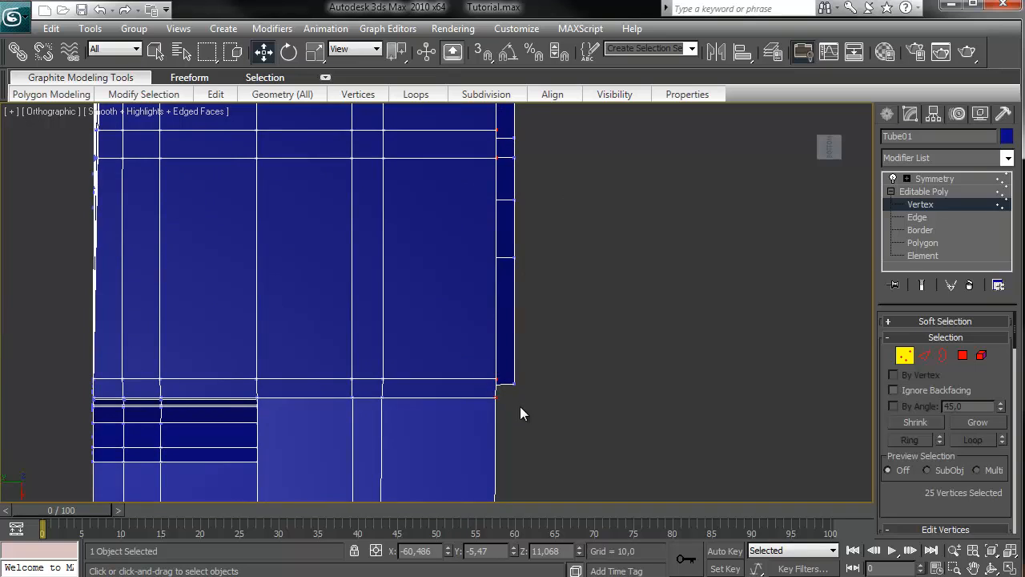
# Add the centre-line vertices from the rear wheel arch to the rear bumper's end to the selection.
pyautogui.moveTo(521, 414); pyautogui.dragTo(512, 201, button='middle')
pyautogui.keyDown('ctrl'); pyautogui.click(487, 346); pyautogui.keyUp('ctrl')
pyautogui.moveTo(530, 348); pyautogui.dragTo(522, 193, button='middle')
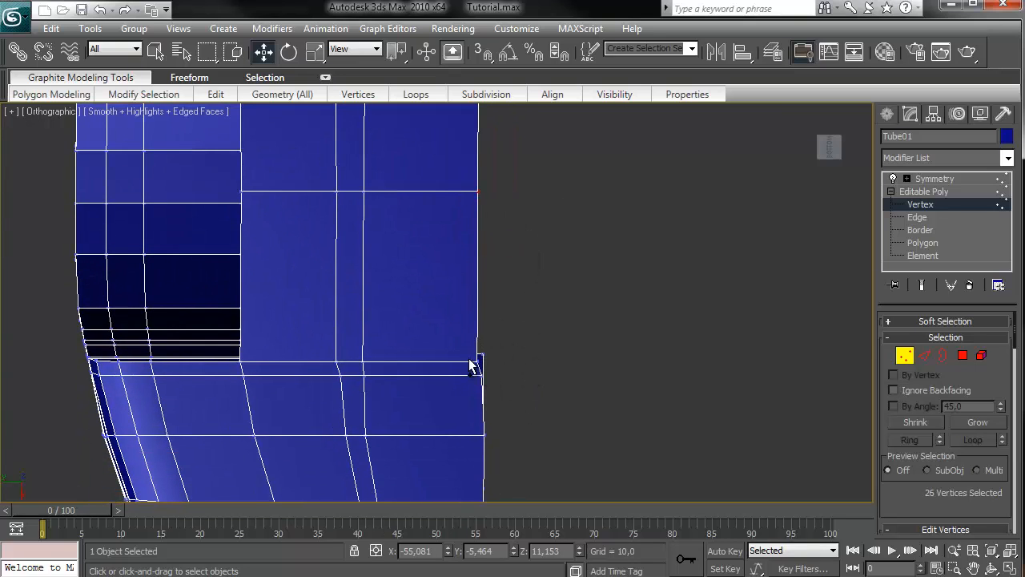
pyautogui.keyDown('ctrl'); pyautogui.moveTo(469, 361); pyautogui.dragTo(488, 389); pyautogui.keyUp('ctrl')
pyautogui.keyDown('ctrl'); pyautogui.moveTo(493, 449); pyautogui.dragTo(478, 427); pyautogui.keyUp('ctrl')
pyautogui.moveTo(519, 434); pyautogui.dragTo(520, 252, button='middle')
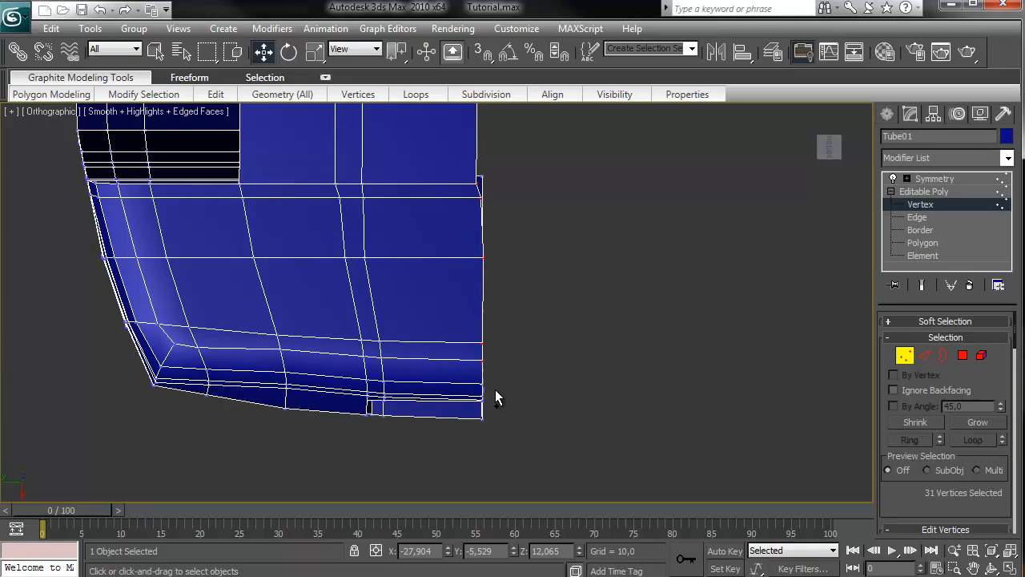
pyautogui.keyDown('ctrl'); pyautogui.moveTo(477, 378); pyautogui.dragTo(545, 418); pyautogui.keyUp('ctrl')
pyautogui.keyDown('ctrl'); pyautogui.moveTo(476, 380); pyautogui.dragTo(528, 431); pyautogui.keyUp('ctrl')
pyautogui.moveTo(534, 319); pyautogui.dragTo(518, 430, button='middle')
# Try moving the selected centre-line vertices along Y to -2.757, and undo the move.
pyautogui.scroll(-5, 501, 282)
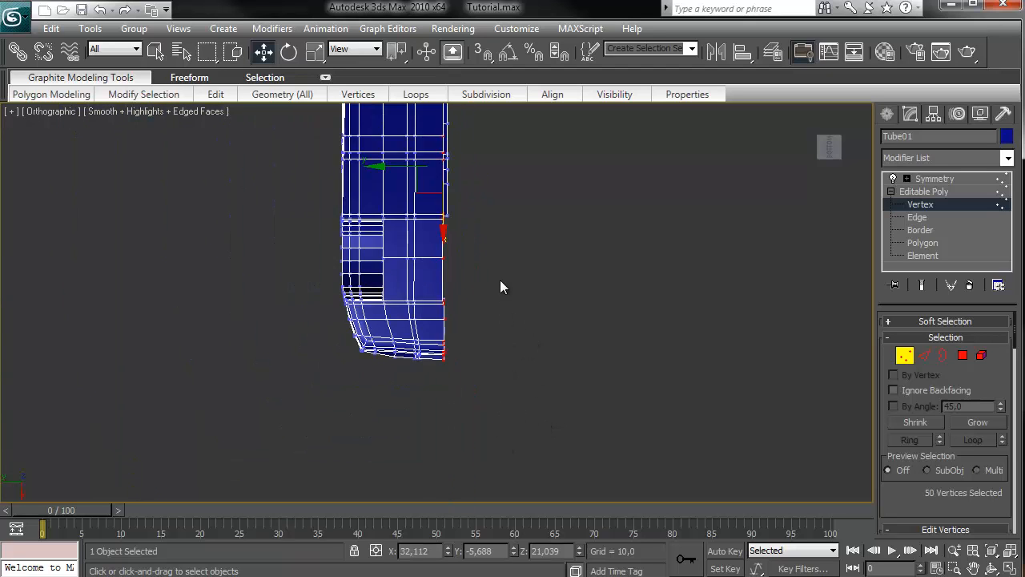
pyautogui.moveTo(488, 215); pyautogui.dragTo(488, 333, button='middle')
pyautogui.scroll(3, 482, 187)
pyautogui.moveTo(477, 233); pyautogui.dragTo(485, 502, button='middle')
pyautogui.scroll(-3, 482, 206)
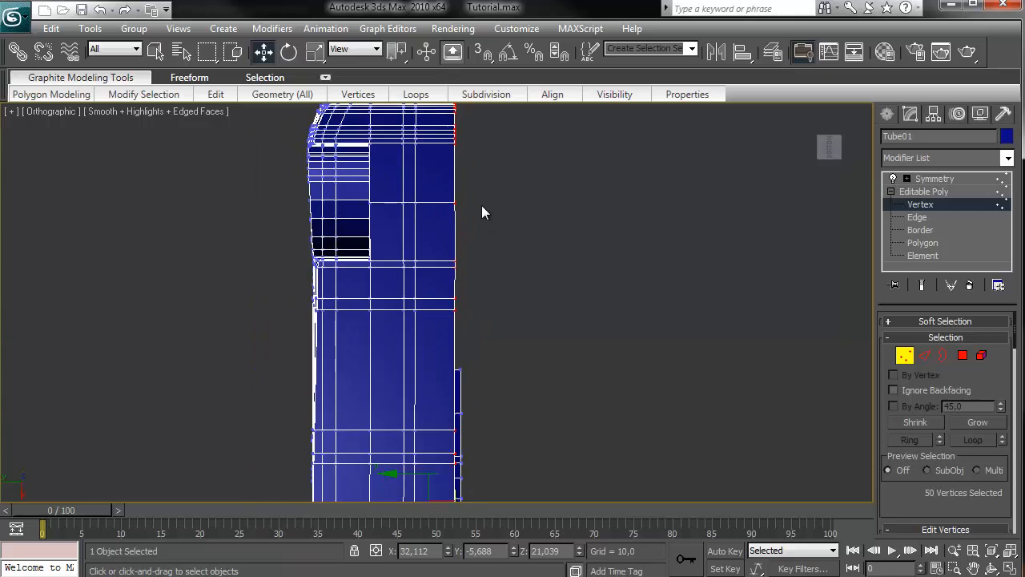
pyautogui.moveTo(403, 422); pyautogui.dragTo(397, 419)
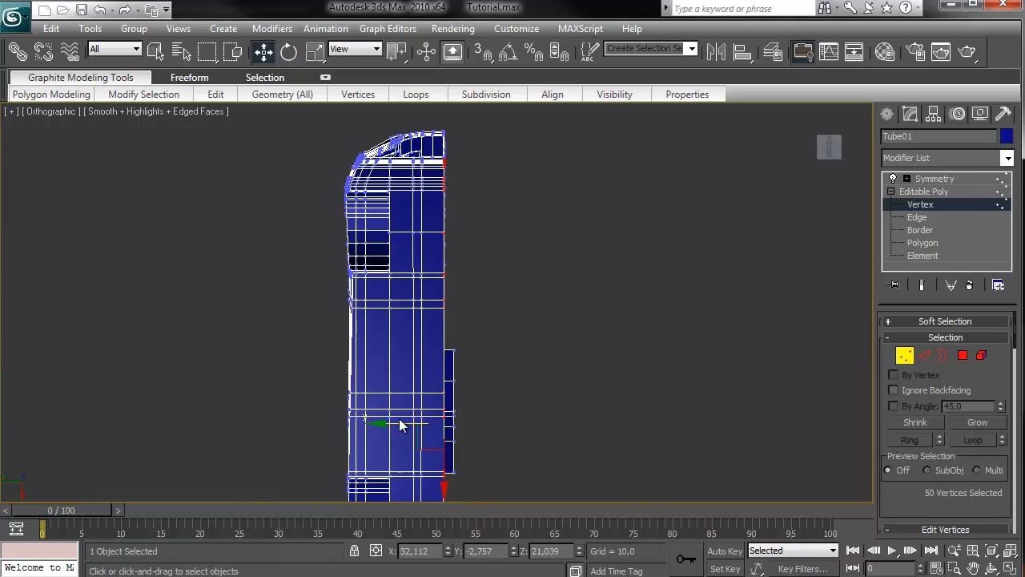
pyautogui.moveTo(519, 388); pyautogui.dragTo(512, 200, button='middle')
pyautogui.hotkey('ctrl', 'z')
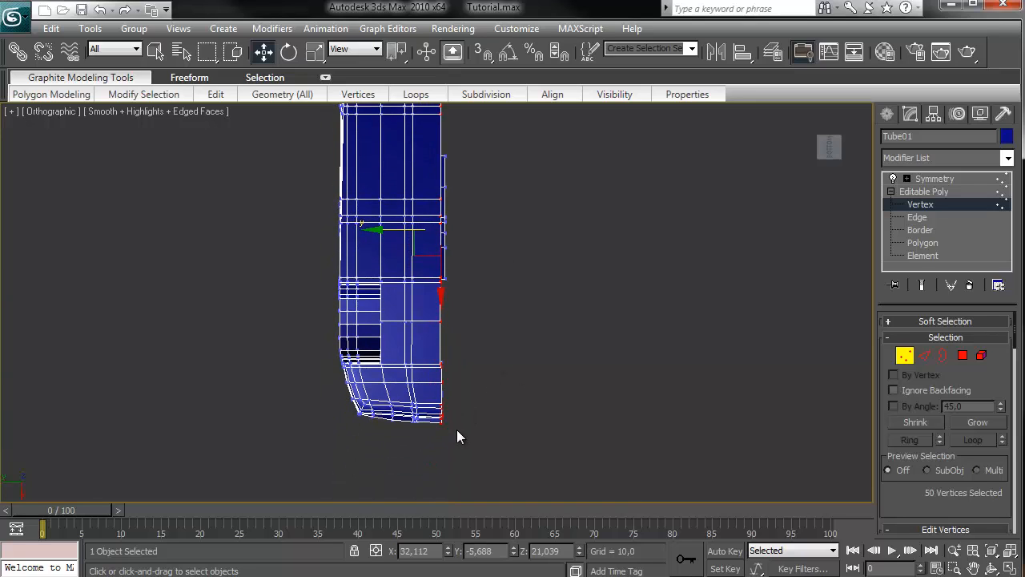
# Add the remaining rear centre-line vertices to the selection and move the whole centre-line row along Y to -2.8.
pyautogui.keyDown('ctrl'); pyautogui.moveTo(439, 366); pyautogui.dragTo(476, 454); pyautogui.keyUp('ctrl')
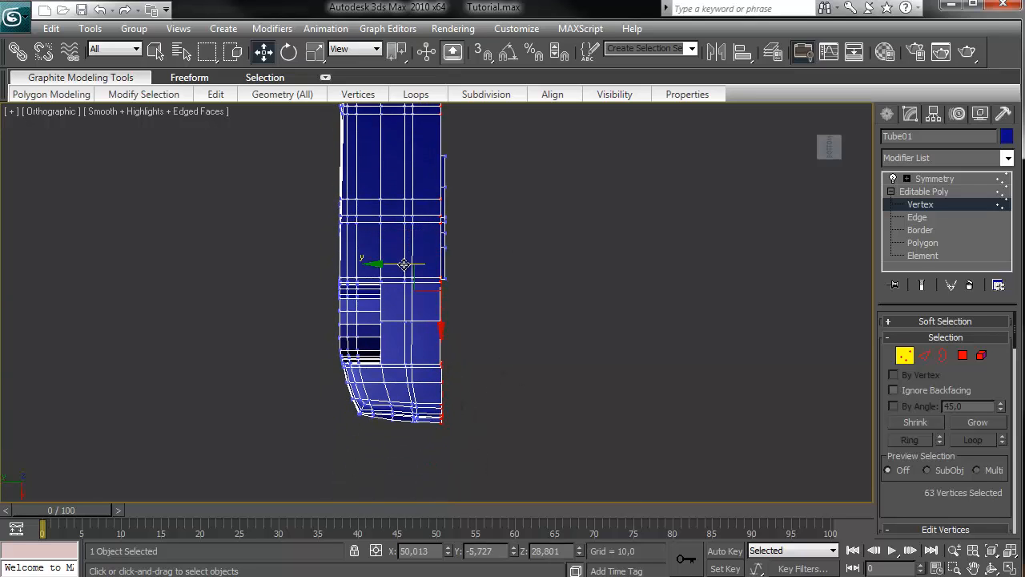
pyautogui.moveTo(404, 264); pyautogui.dragTo(397, 262)
pyautogui.hotkey('ctrl', 'z')
# Examine the centre-line seam of the floor and front bumper with the Symmetry result shown, and hide the result again.
pyautogui.click(922, 285)
pyautogui.scroll(10, 479, 296)
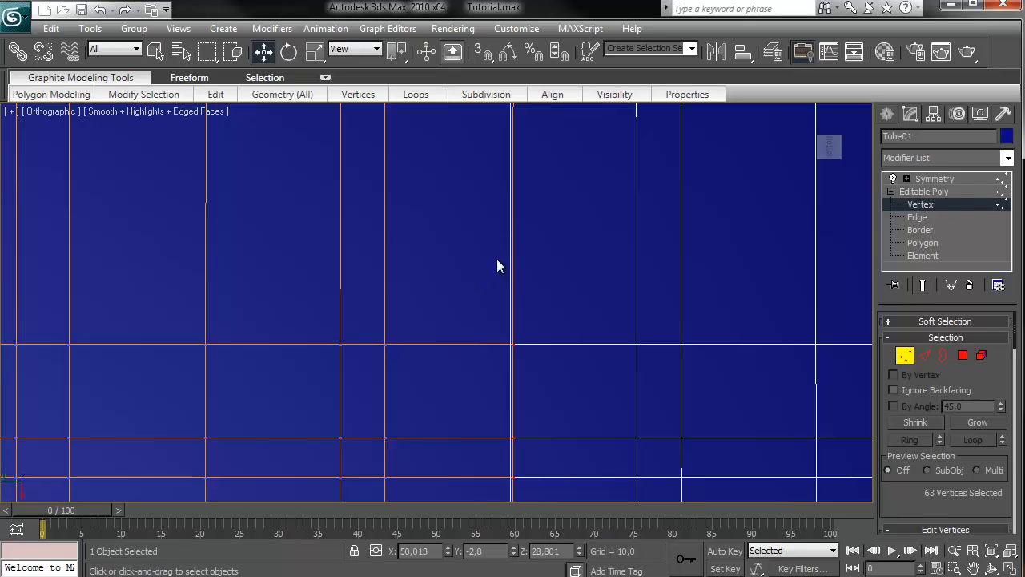
pyautogui.scroll(-12, 516, 265)
pyautogui.moveTo(830, 150); pyautogui.dragTo(805, 151)
pyautogui.click(829, 151)
pyautogui.moveTo(559, 233); pyautogui.dragTo(519, 328, button='middle')
pyautogui.scroll(8, 479, 325)
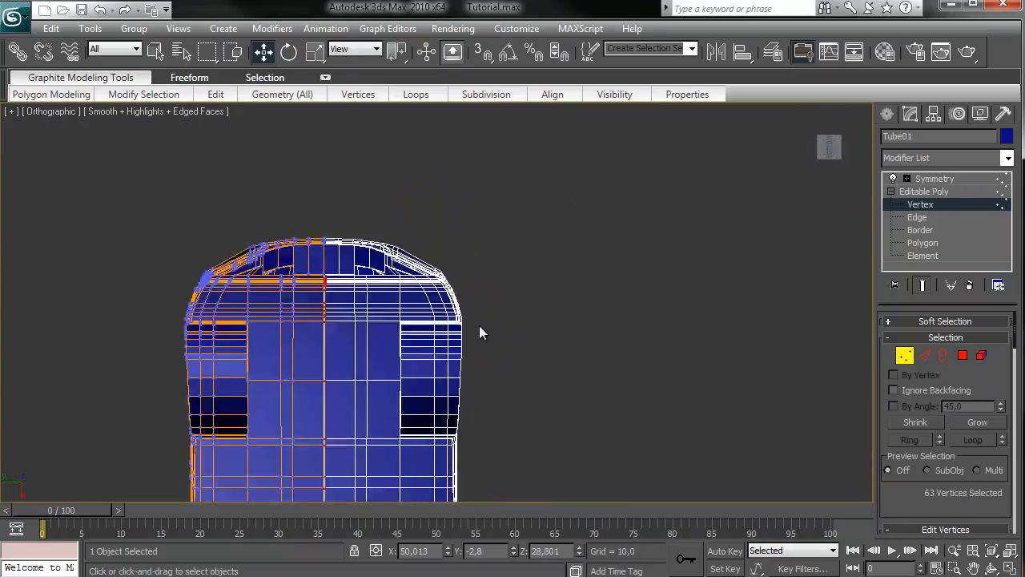
pyautogui.moveTo(310, 292); pyautogui.dragTo(460, 378, button='middle')
pyautogui.scroll(5, 452, 350)
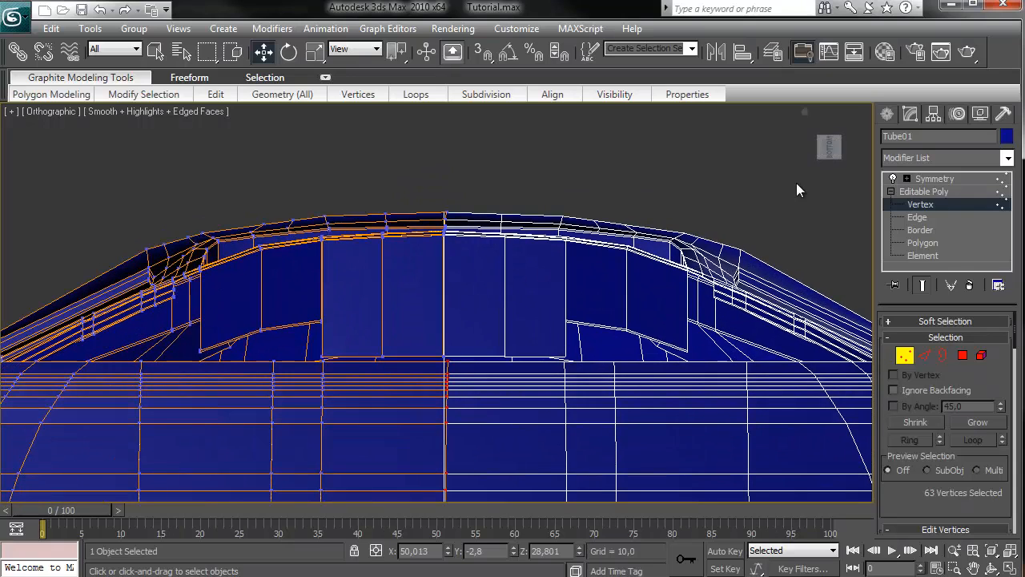
pyautogui.click(922, 286)
# Select the ring of floor edges next to the centre line and connect them with 1 segment at a slide of -4.
pyautogui.scroll(6, 459, 200)
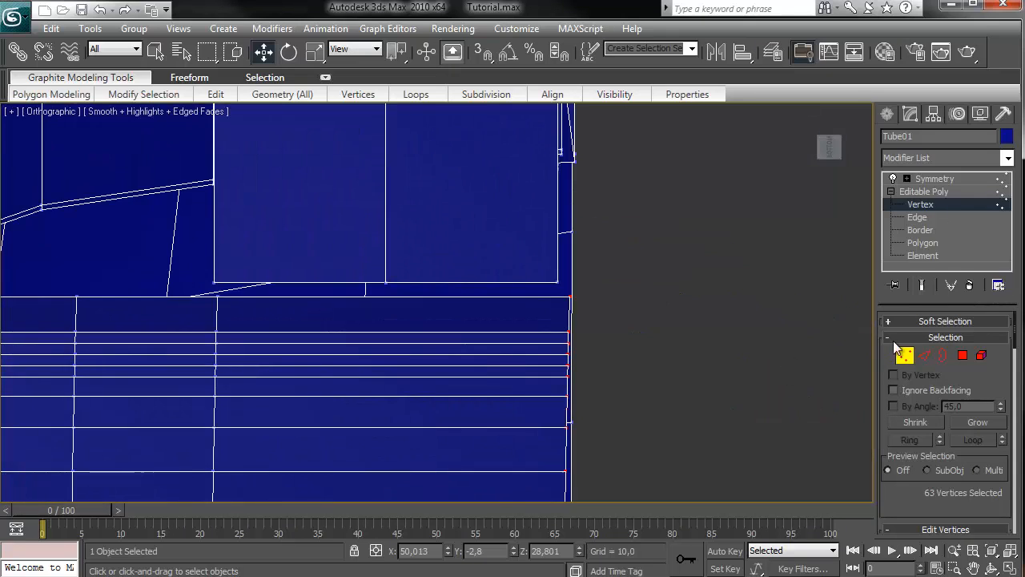
pyautogui.click(924, 355)
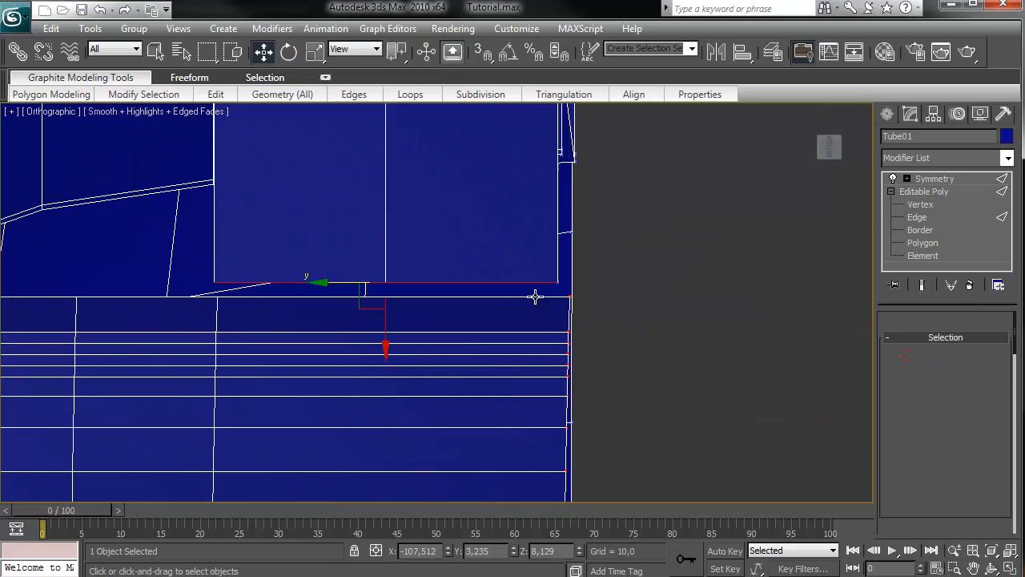
pyautogui.click(456, 297)
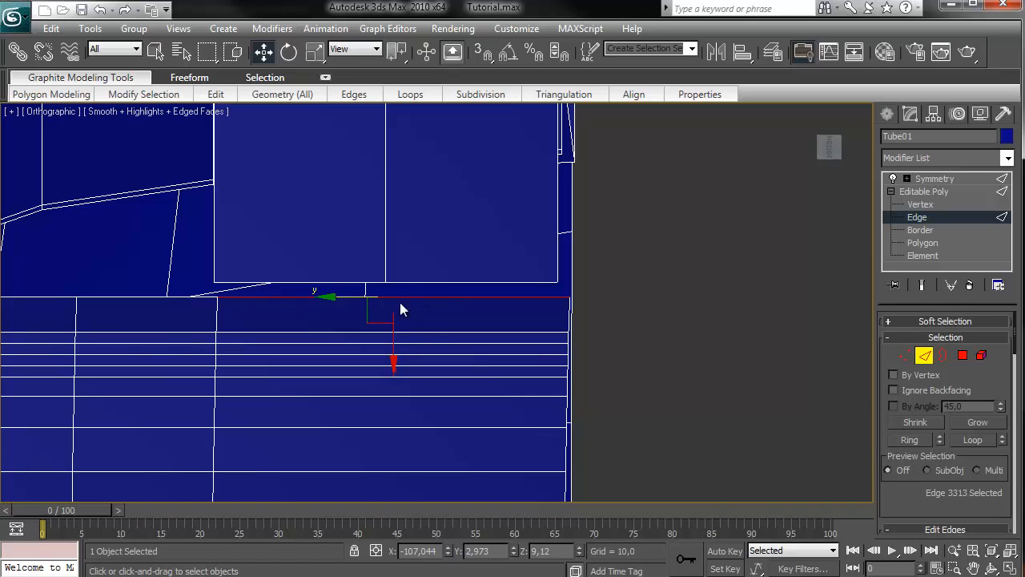
pyautogui.click(916, 443)
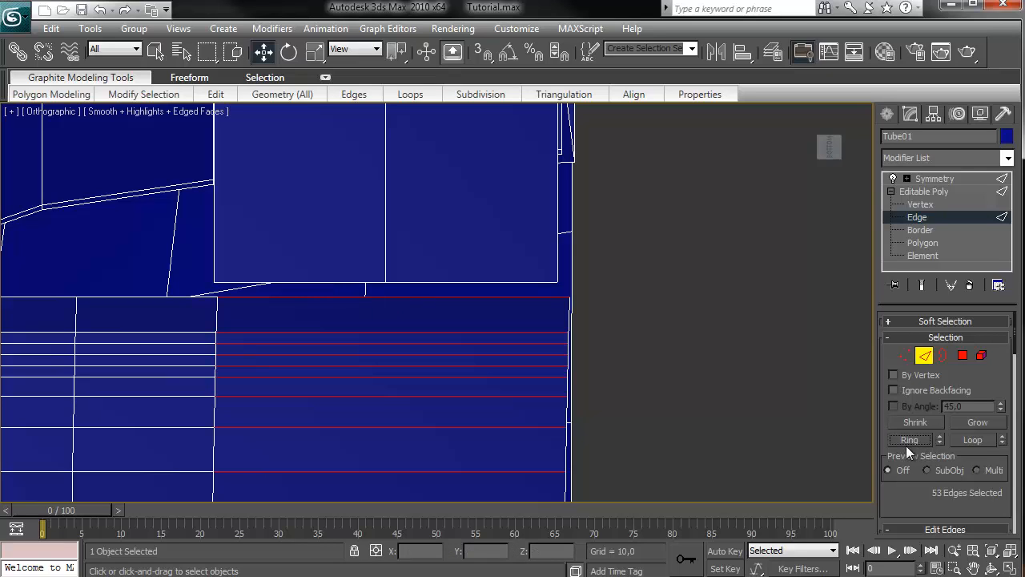
pyautogui.scroll(-5, 960, 431)
pyautogui.click(998, 433)
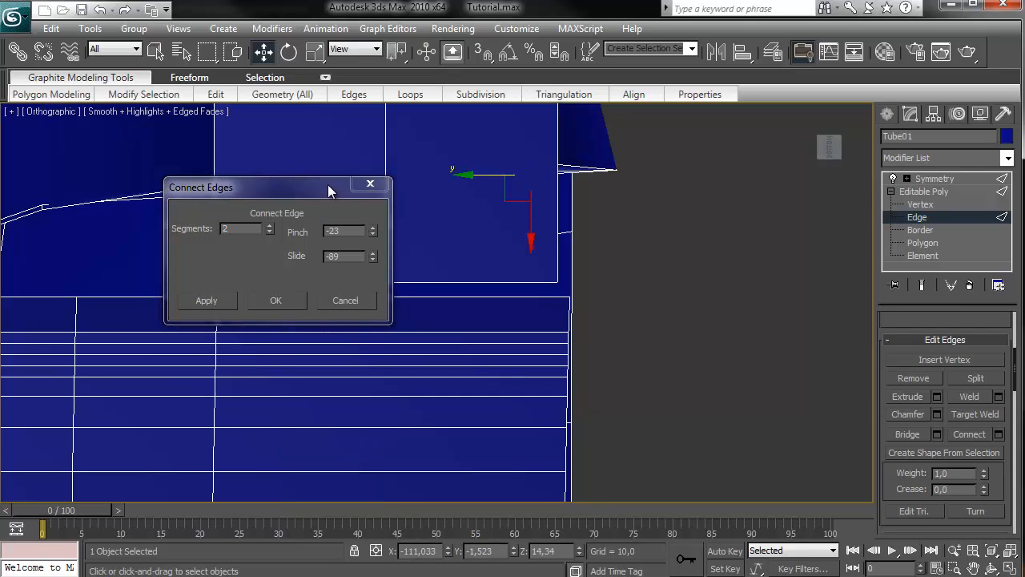
pyautogui.moveTo(309, 186); pyautogui.dragTo(699, 171)
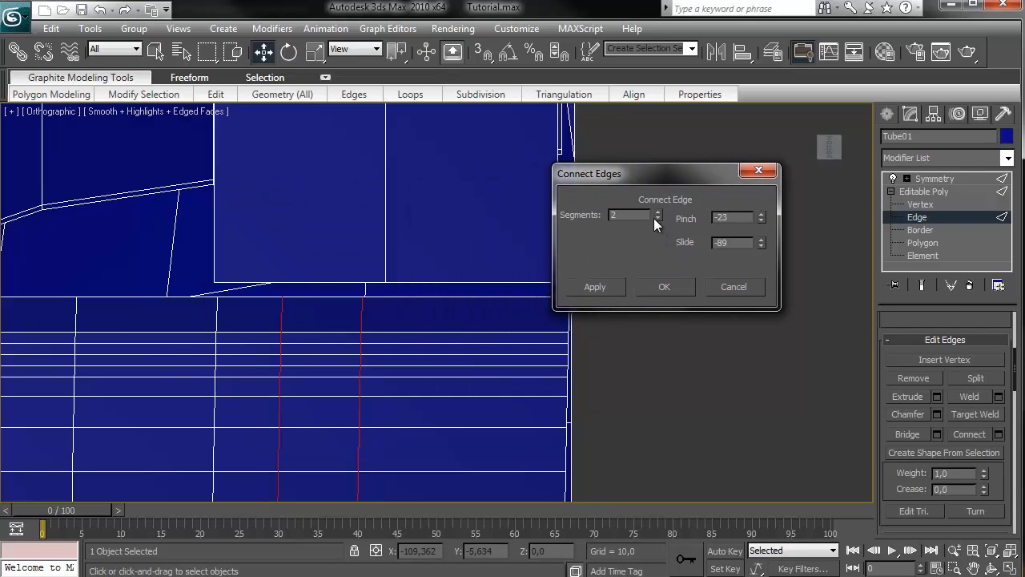
pyautogui.click(657, 218)
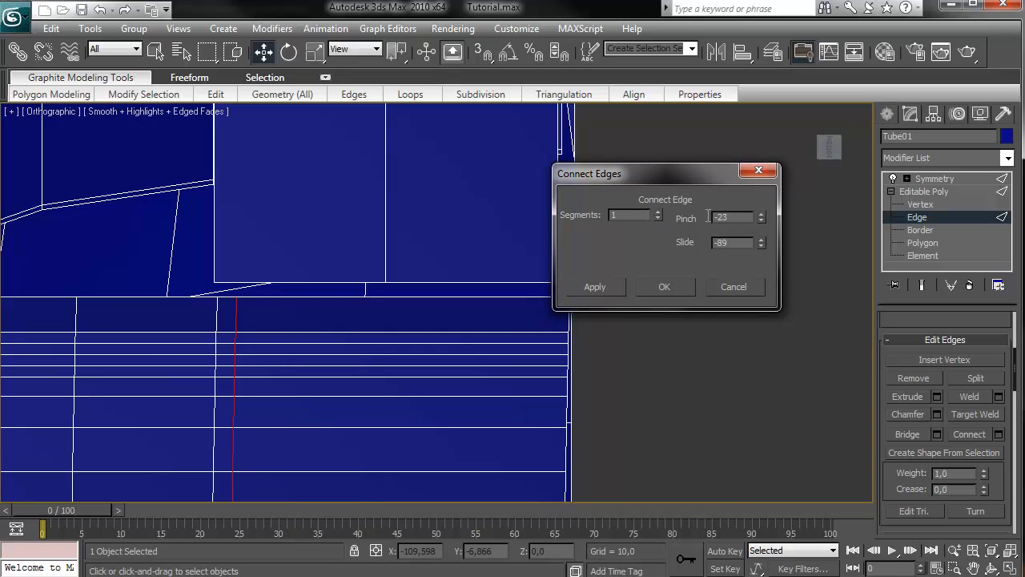
pyautogui.moveTo(760, 245); pyautogui.dragTo(794, 116)
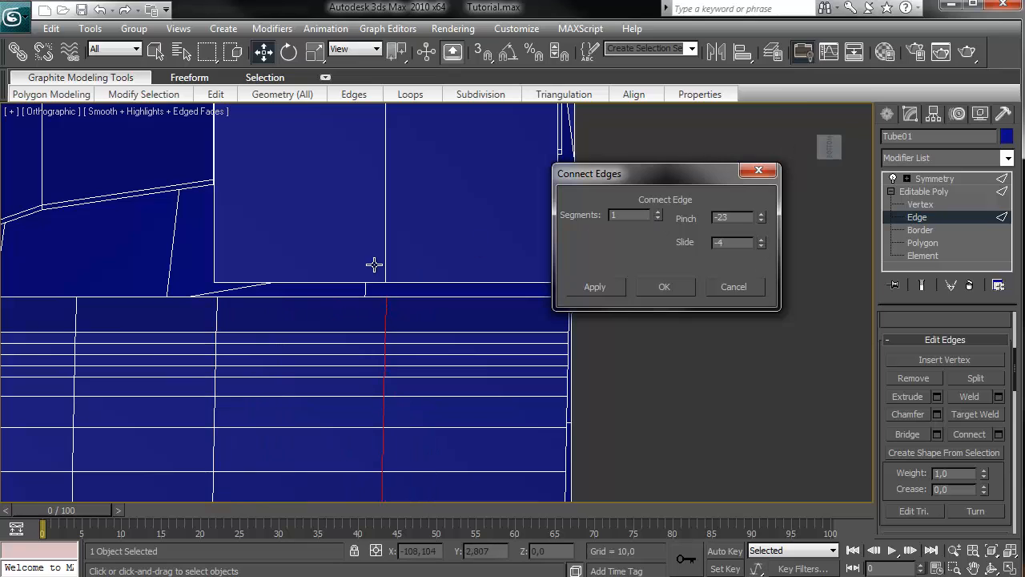
pyautogui.click(665, 287)
# Target-weld the two extruded front bumper edges nearest the centre line onto the matching front edges of the floor.
pyautogui.moveTo(945, 329); pyautogui.dragTo(945, 331)
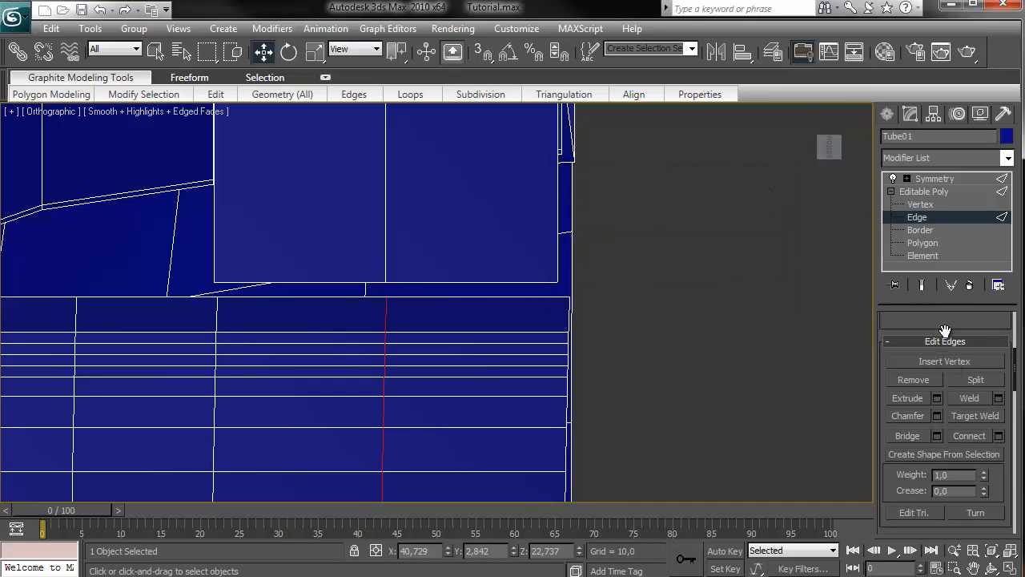
pyautogui.click(969, 416)
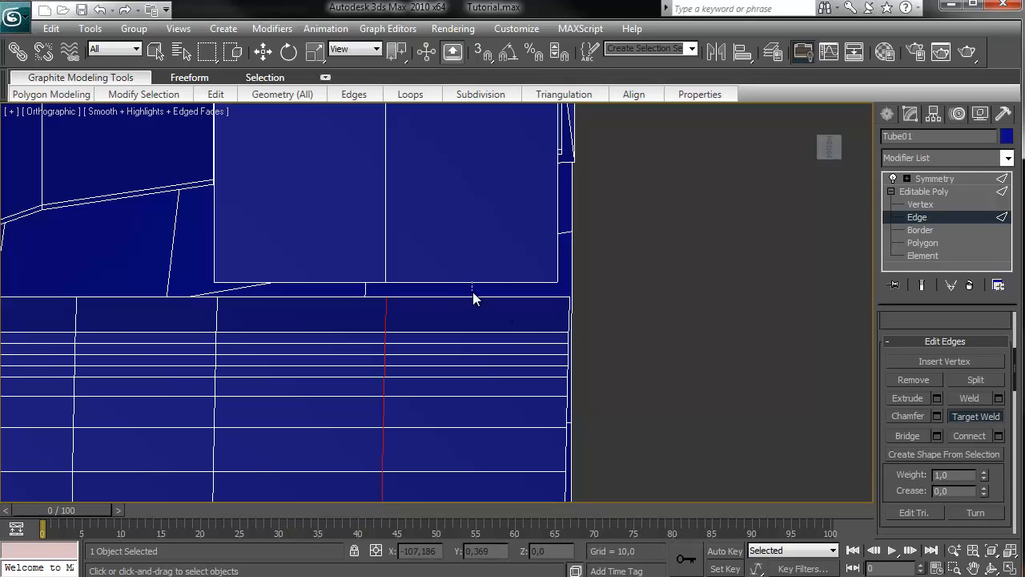
pyautogui.click(473, 296)
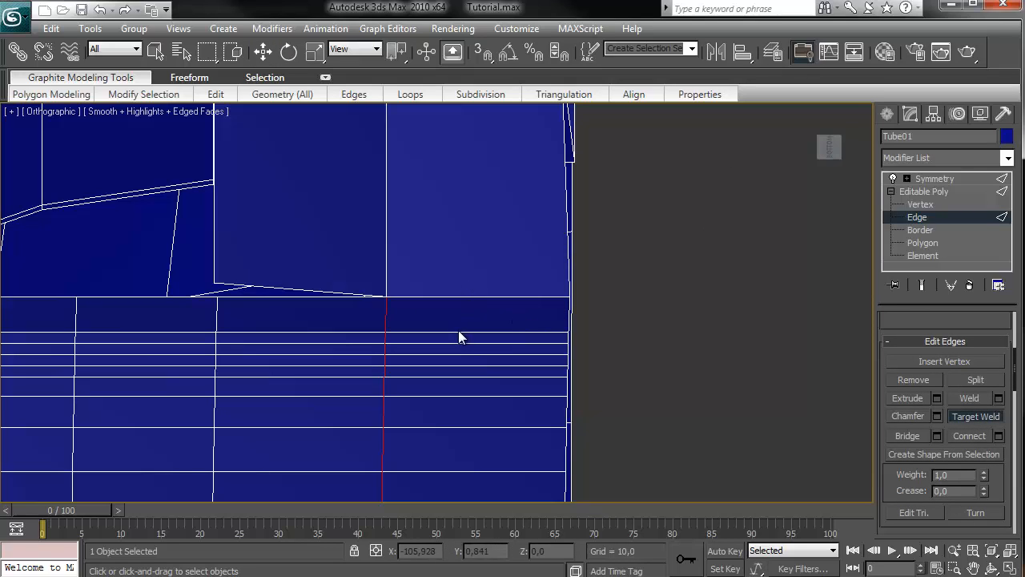
pyautogui.click(264, 296)
pyautogui.moveTo(391, 239); pyautogui.dragTo(499, 339, button='middle')
pyautogui.scroll(-3, 499, 313)
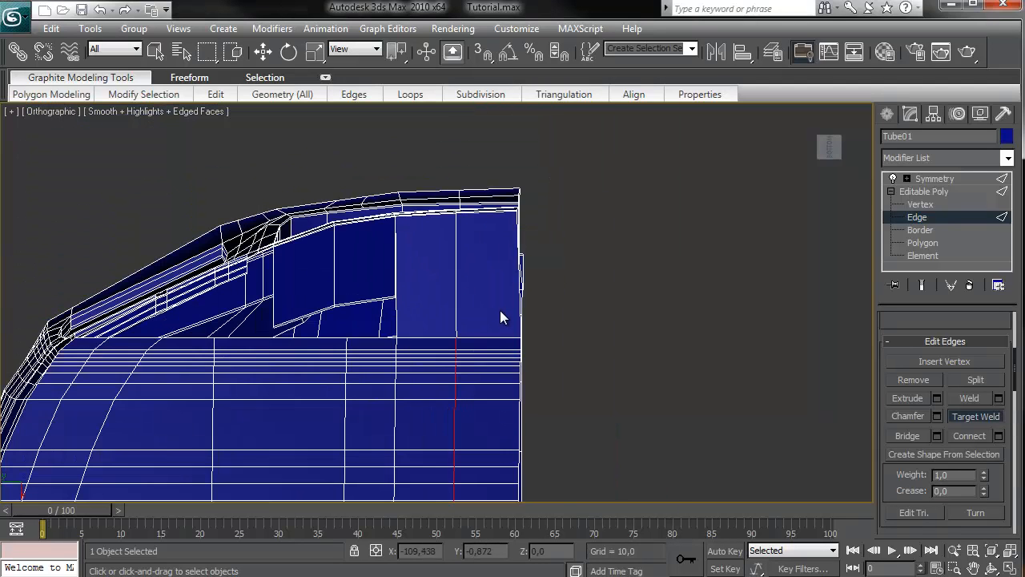
pyautogui.scroll(1, 464, 303)
pyautogui.moveTo(489, 303); pyautogui.dragTo(620, 316, button='middle')
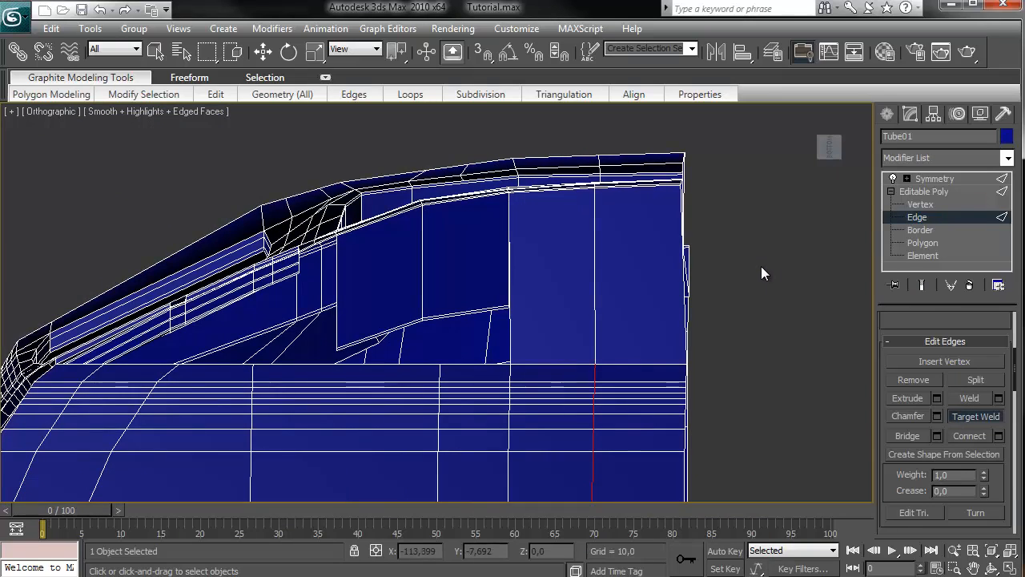
pyautogui.press('w')
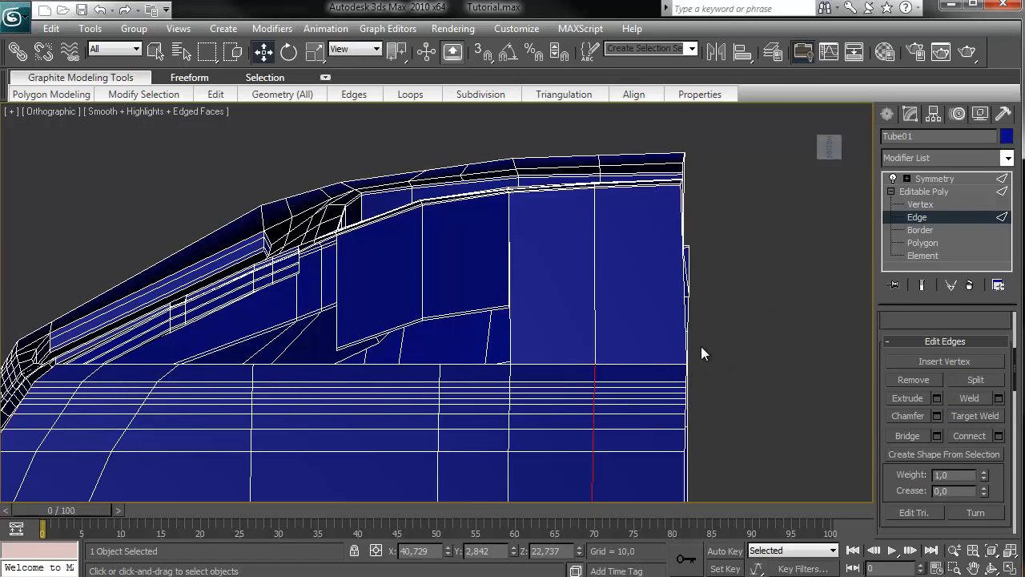
pyautogui.moveTo(675, 210); pyautogui.dragTo(645, 282, button='middle')
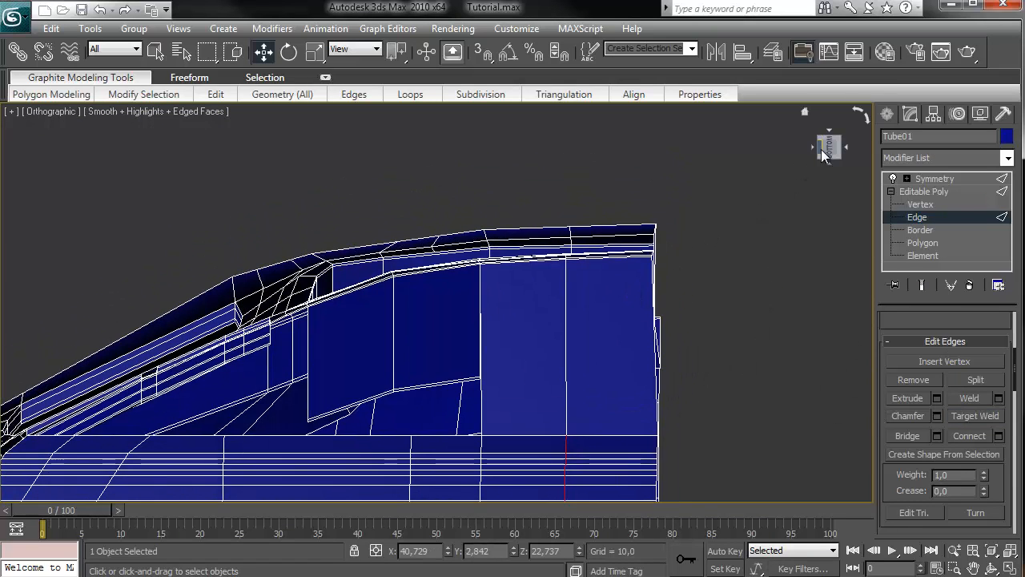
# Bridge the next front bumper edge out from the centre line to the matching front floor edge with 1 segment.
pyautogui.moveTo(820, 149); pyautogui.dragTo(839, 182)
pyautogui.moveTo(671, 245); pyautogui.dragTo(671, 39, button='middle')
pyautogui.moveTo(558, 386); pyautogui.dragTo(629, 201, button='middle')
pyautogui.scroll(2, 566, 225)
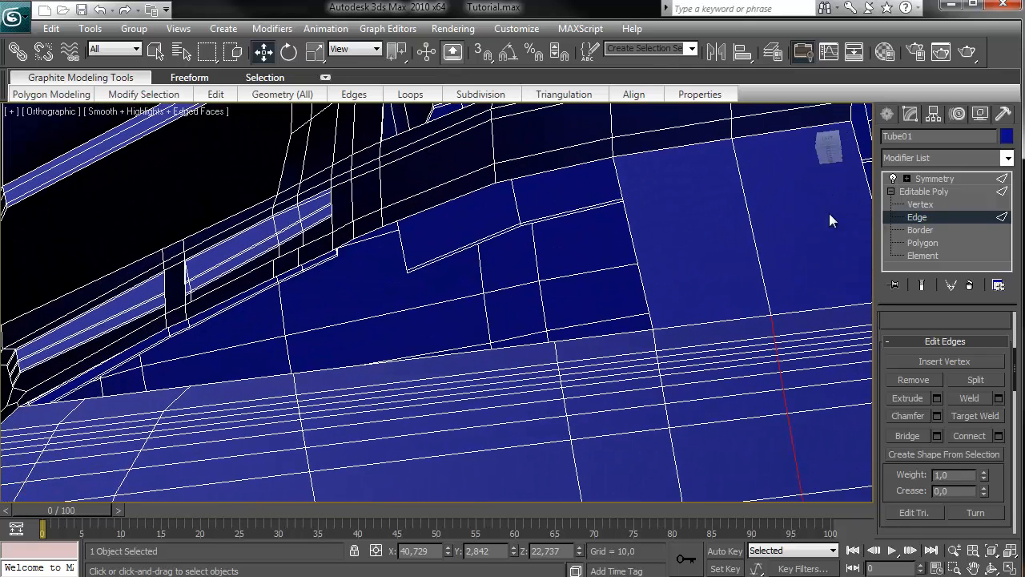
pyautogui.click(584, 164)
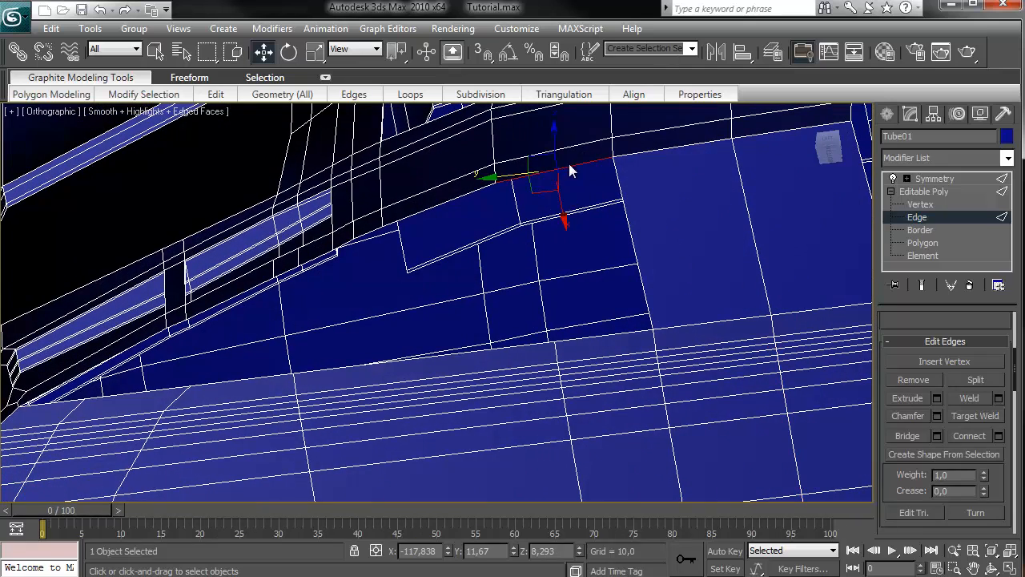
pyautogui.keyDown('ctrl'); pyautogui.click(590, 335); pyautogui.keyUp('ctrl')
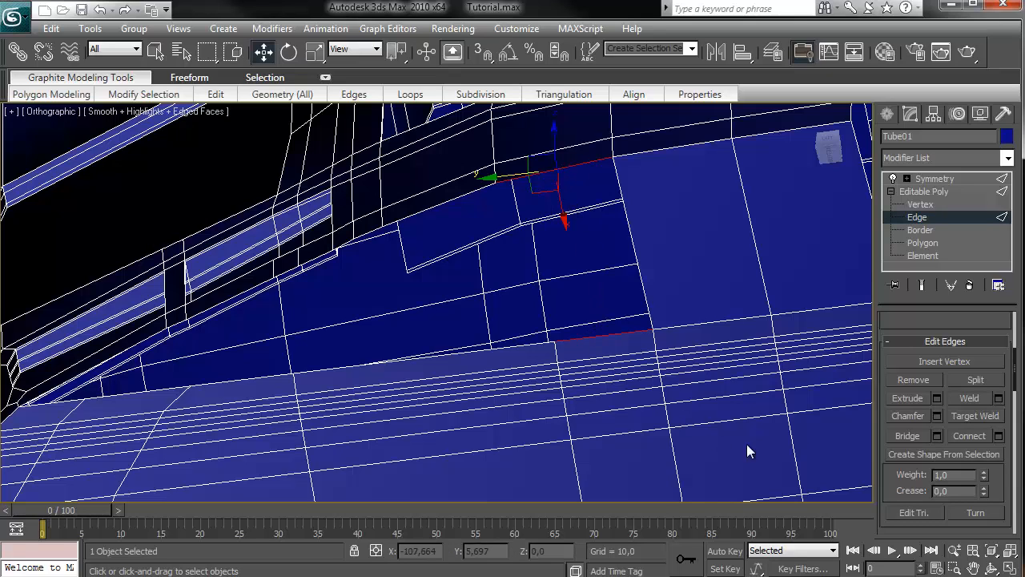
pyautogui.moveTo(957, 322); pyautogui.dragTo(952, 241)
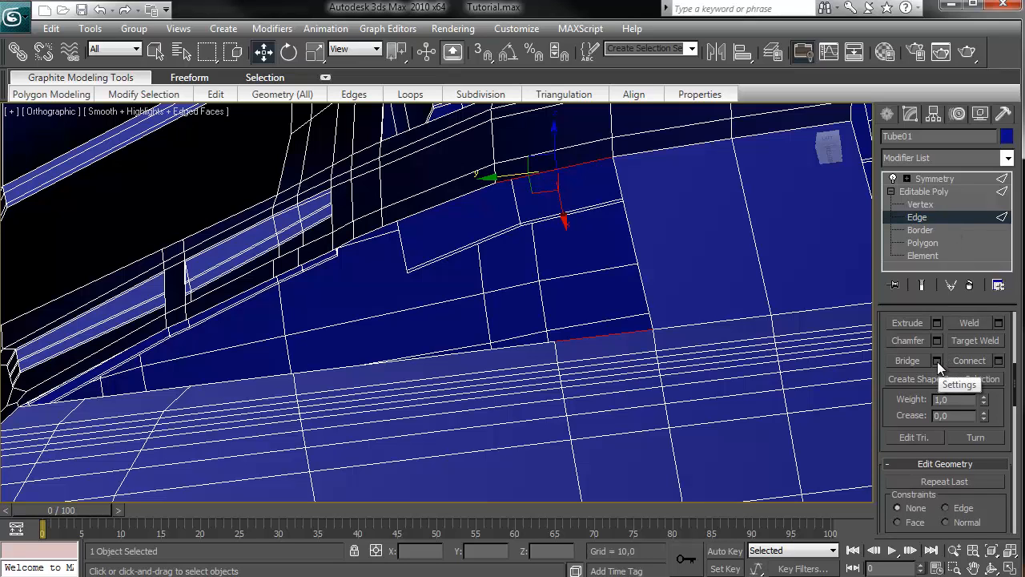
pyautogui.click(936, 361)
pyautogui.moveTo(703, 166); pyautogui.dragTo(312, 128)
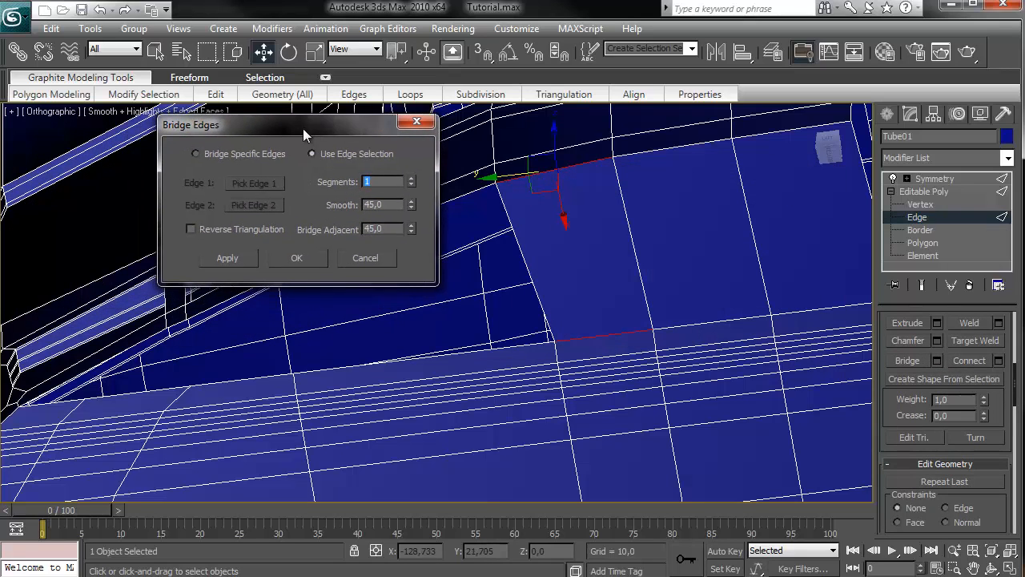
pyautogui.click(298, 261)
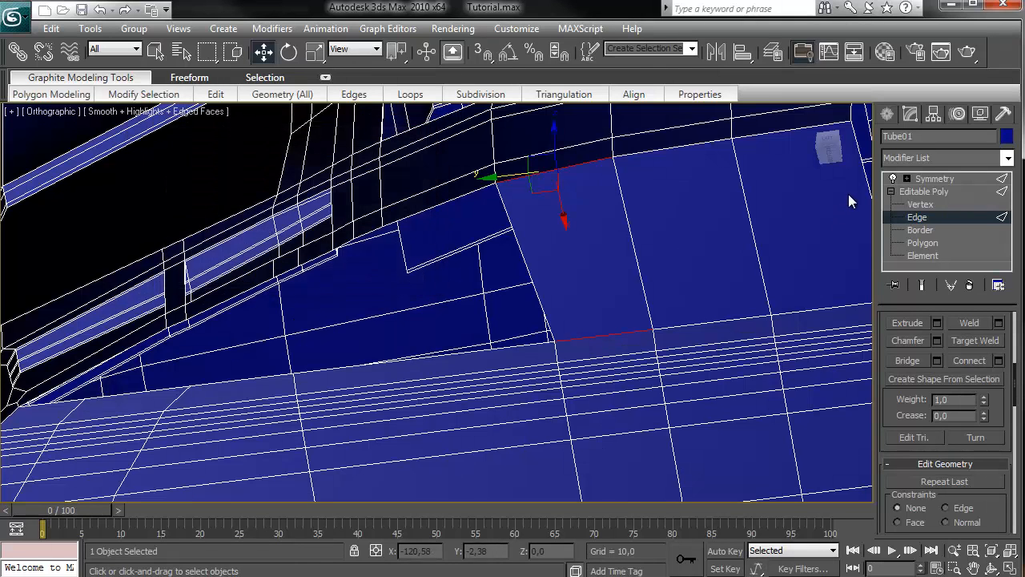
# Select the run of lower bumper edges beside the new bridge and extrude them along X towards the floor by about 5.
pyautogui.keyDown('alt'); pyautogui.moveTo(729, 209); pyautogui.dragTo(494, 187, button='middle'); pyautogui.keyUp('alt')
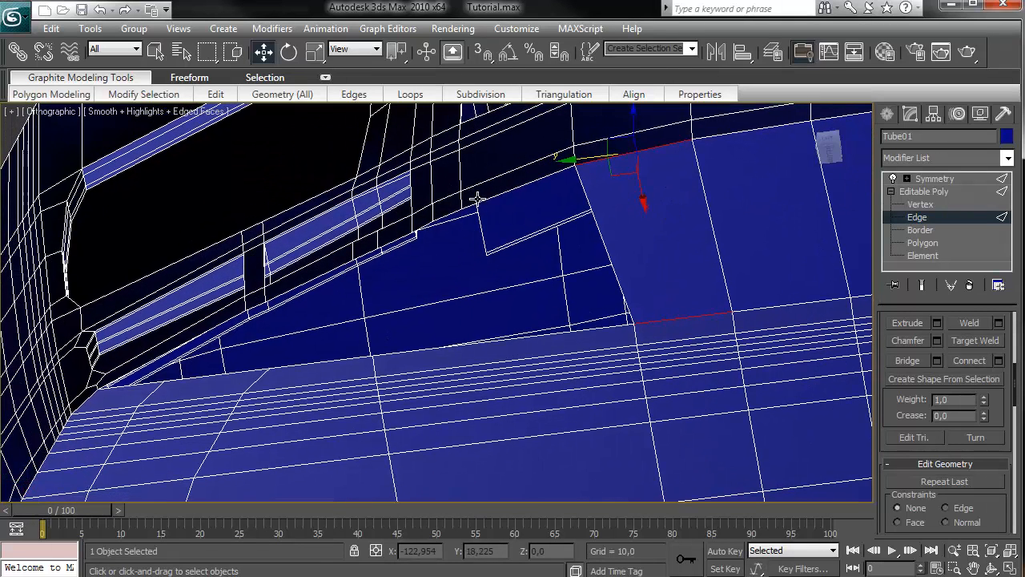
pyautogui.keyDown('alt'); pyautogui.moveTo(469, 277); pyautogui.dragTo(561, 243, button='middle'); pyautogui.keyUp('alt')
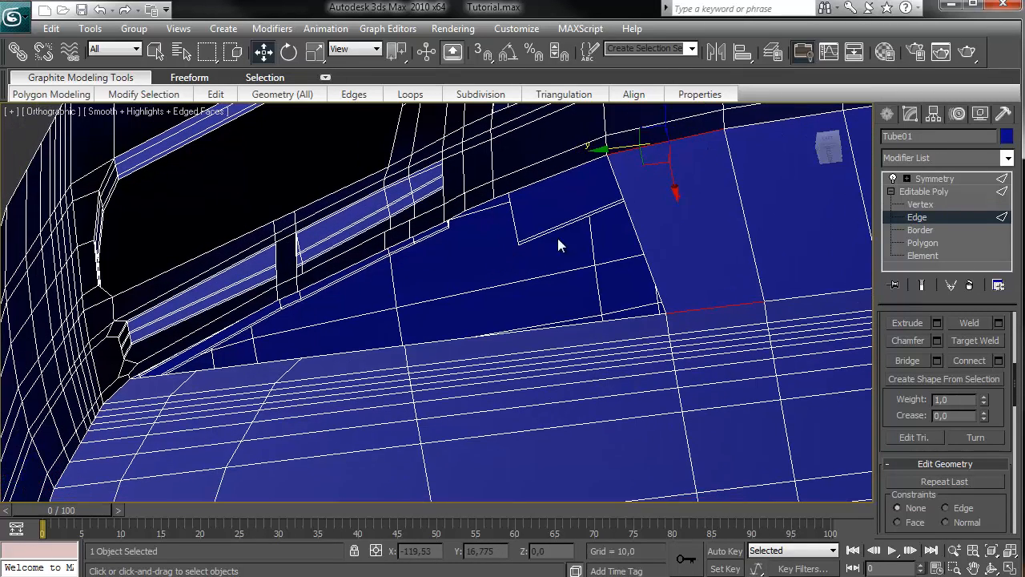
pyautogui.click(407, 239)
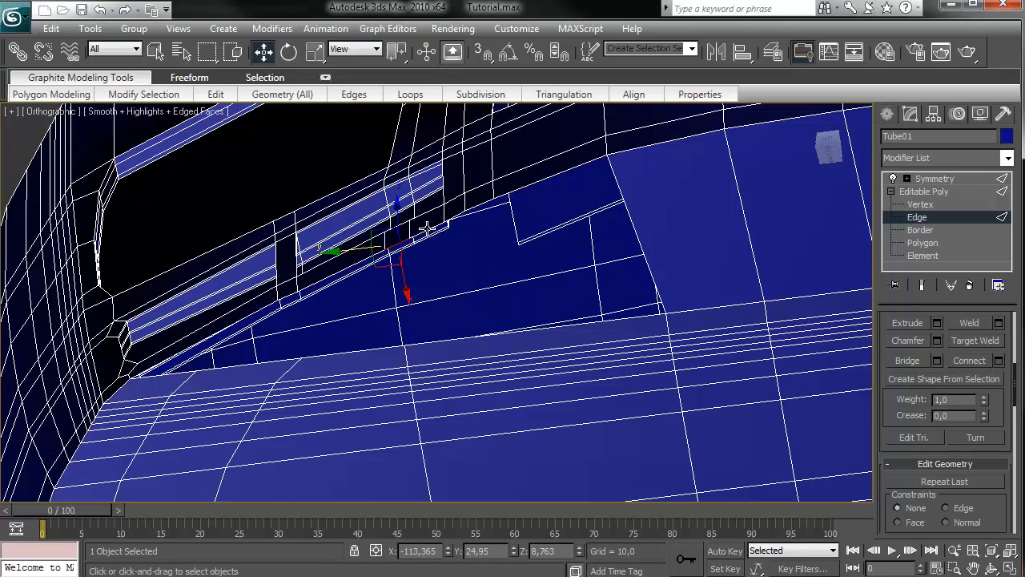
pyautogui.keyDown('ctrl'); pyautogui.click(433, 229); pyautogui.keyUp('ctrl')
pyautogui.keyDown('ctrl'); pyautogui.click(459, 213); pyautogui.keyUp('ctrl')
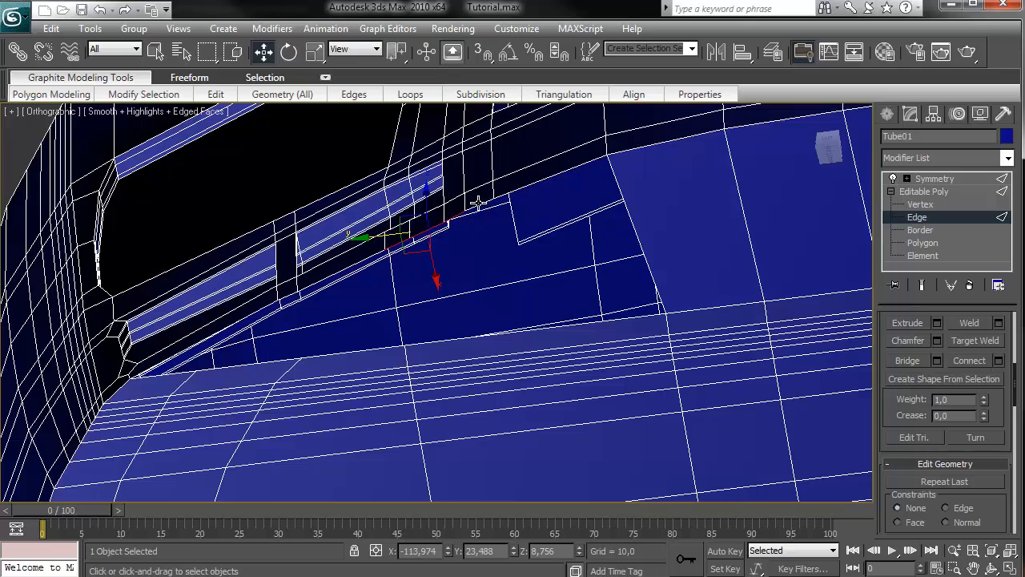
pyautogui.keyDown('ctrl'); pyautogui.click(478, 203); pyautogui.keyUp('ctrl')
pyautogui.keyDown('ctrl'); pyautogui.click(514, 193); pyautogui.keyUp('ctrl')
pyautogui.moveTo(828, 153); pyautogui.dragTo(730, 249)
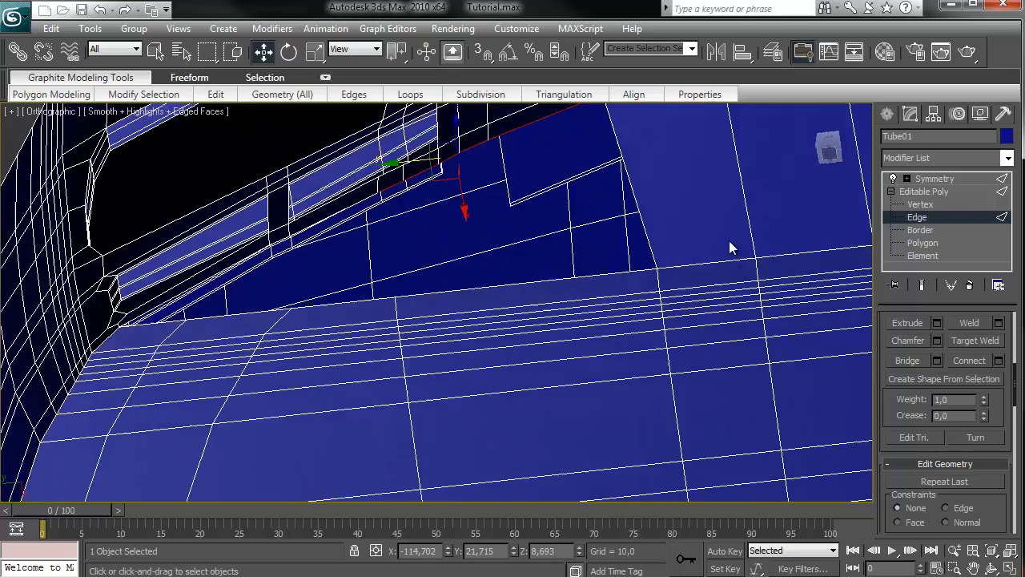
pyautogui.moveTo(682, 247); pyautogui.dragTo(698, 550, button='middle')
pyautogui.moveTo(558, 206); pyautogui.dragTo(568, 310, button='middle')
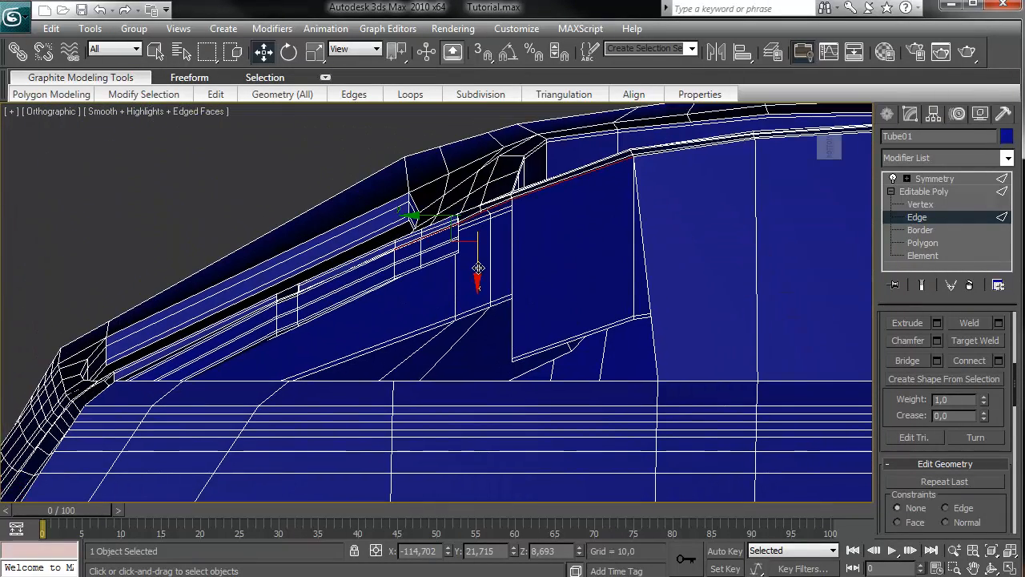
pyautogui.keyDown('shift'); pyautogui.moveTo(478, 267); pyautogui.dragTo(482, 376); pyautogui.keyUp('shift')
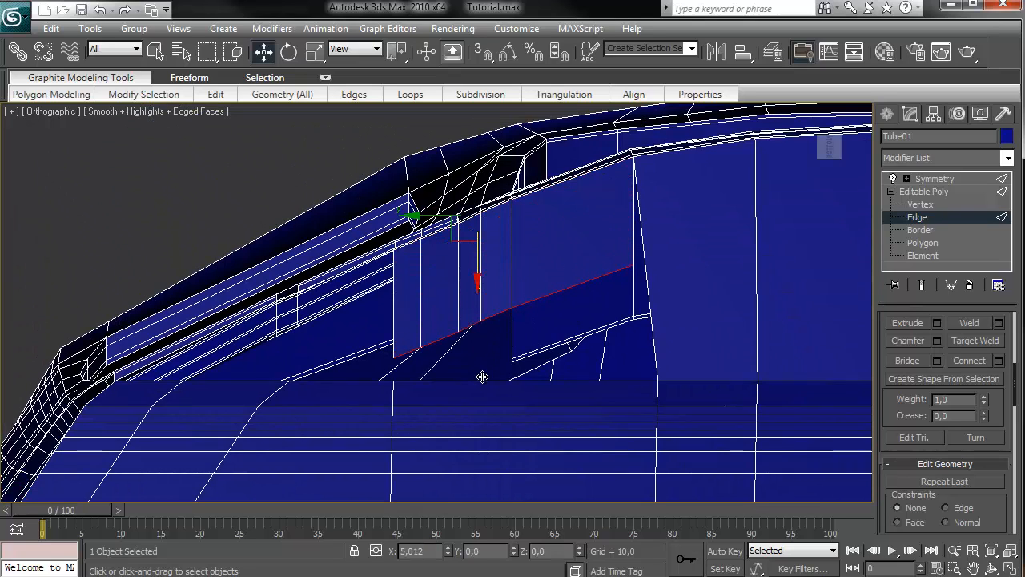
# Flatten the extruded edge row by scaling it along X to 3 percent and move it close to the floor's front edge.
pyautogui.click(314, 51)
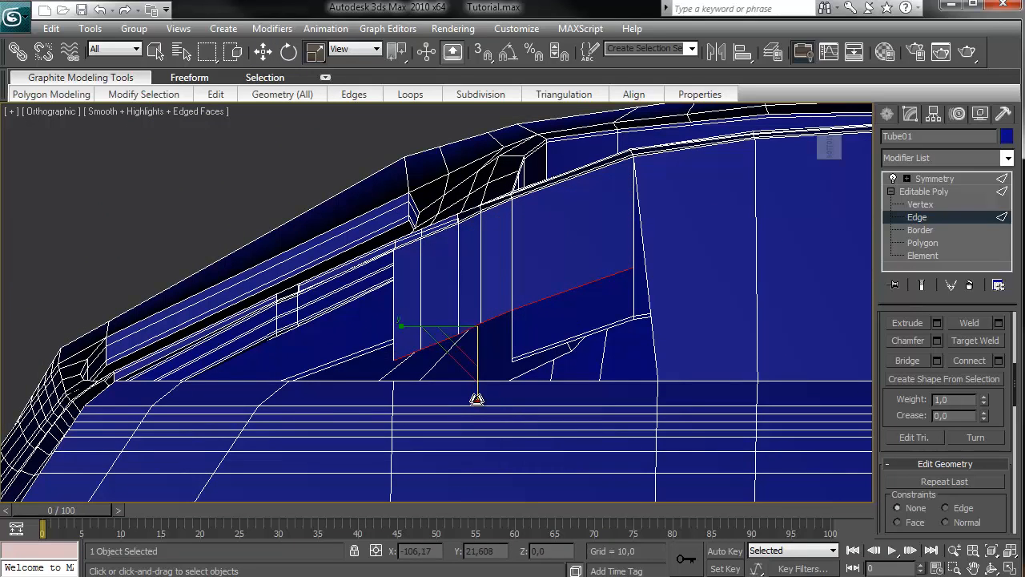
pyautogui.moveTo(476, 399); pyautogui.dragTo(548, 417)
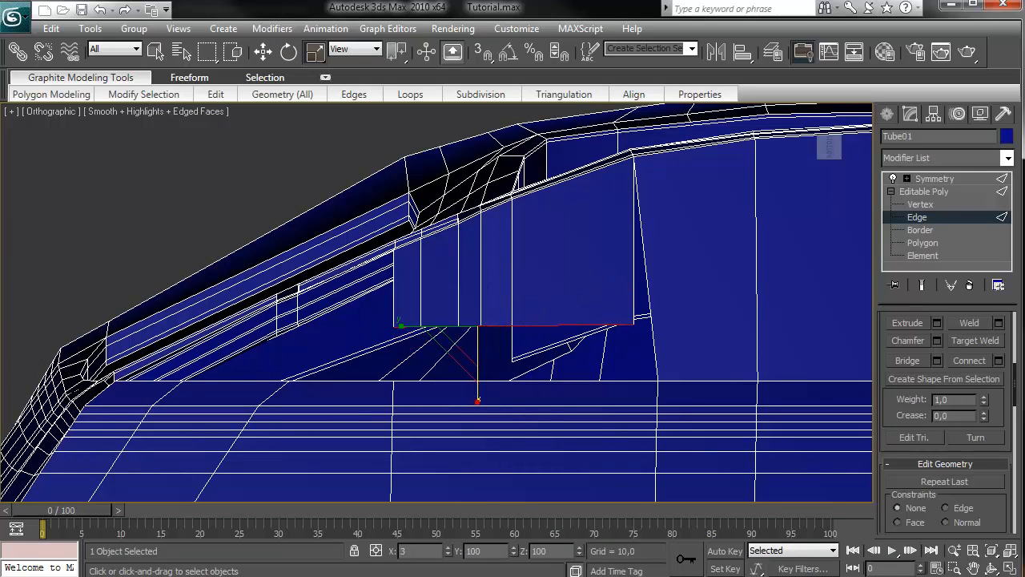
pyautogui.click(264, 51)
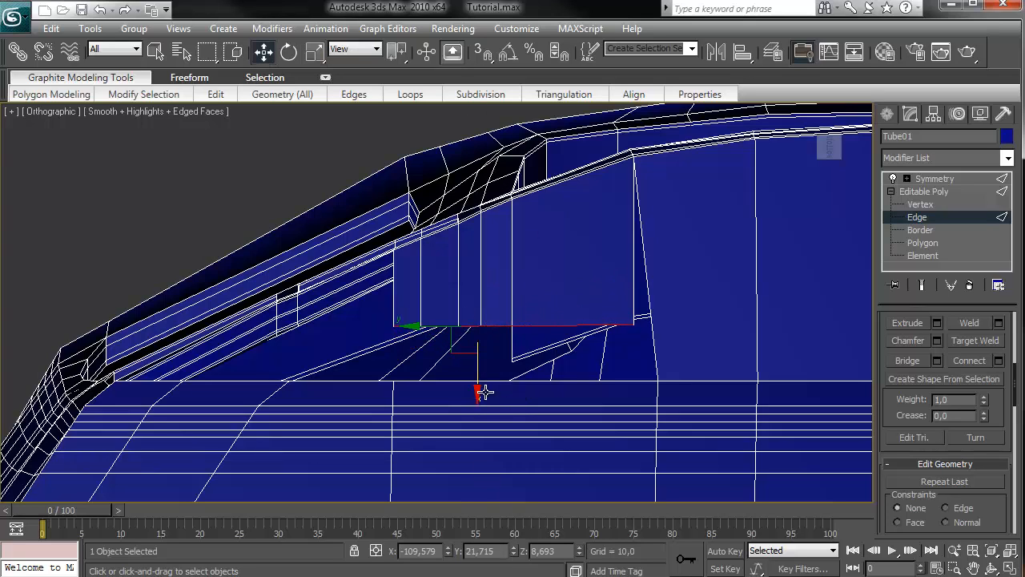
pyautogui.moveTo(475, 388); pyautogui.dragTo(479, 422)
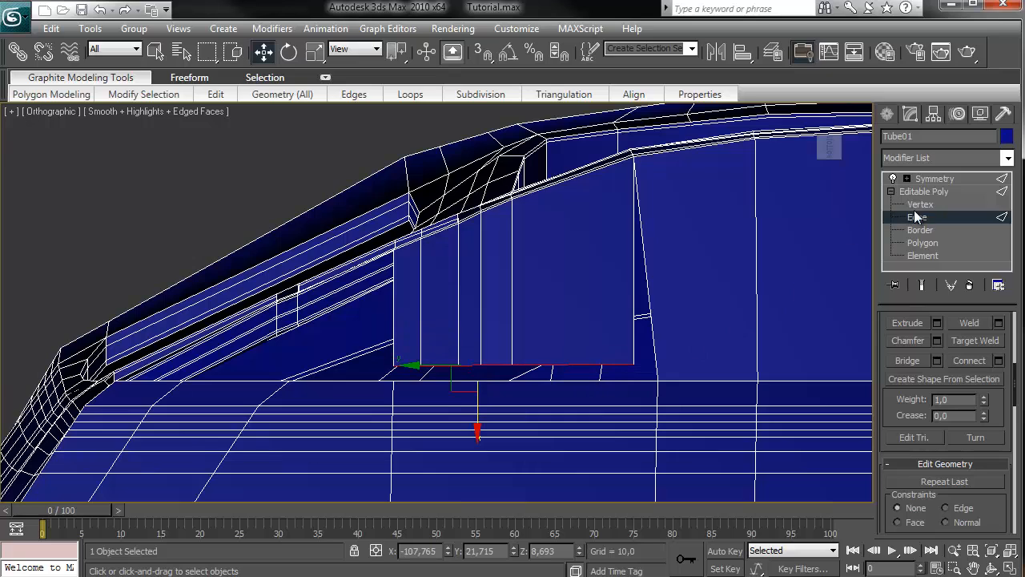
# Connect the ring of floor edges facing the extruded strip with 1 segment, slid to line up with the strip's innermost dividing line.
pyautogui.click(623, 381)
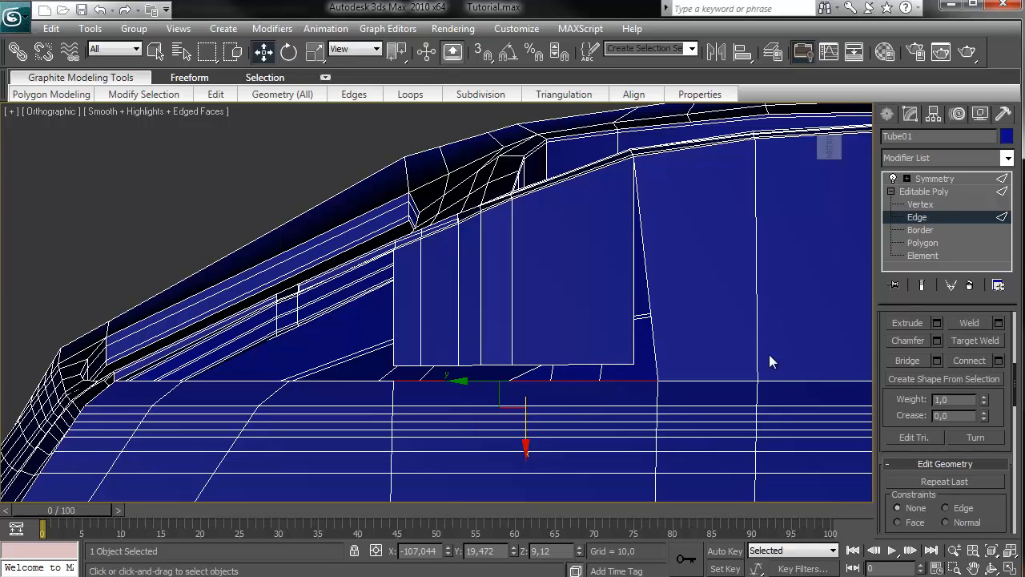
pyautogui.scroll(5, 1000, 417)
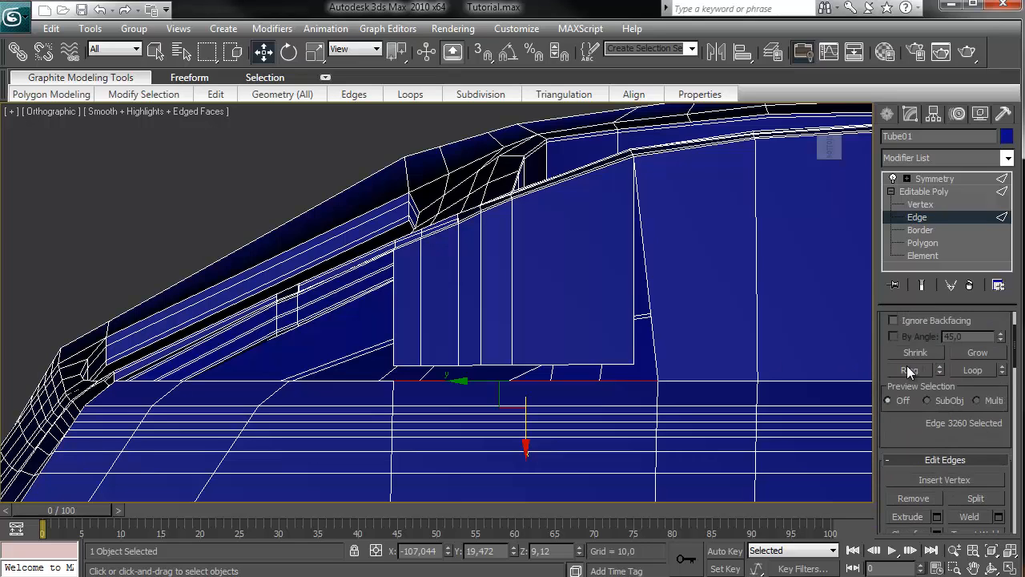
pyautogui.click(908, 369)
pyautogui.scroll(-2, 979, 450)
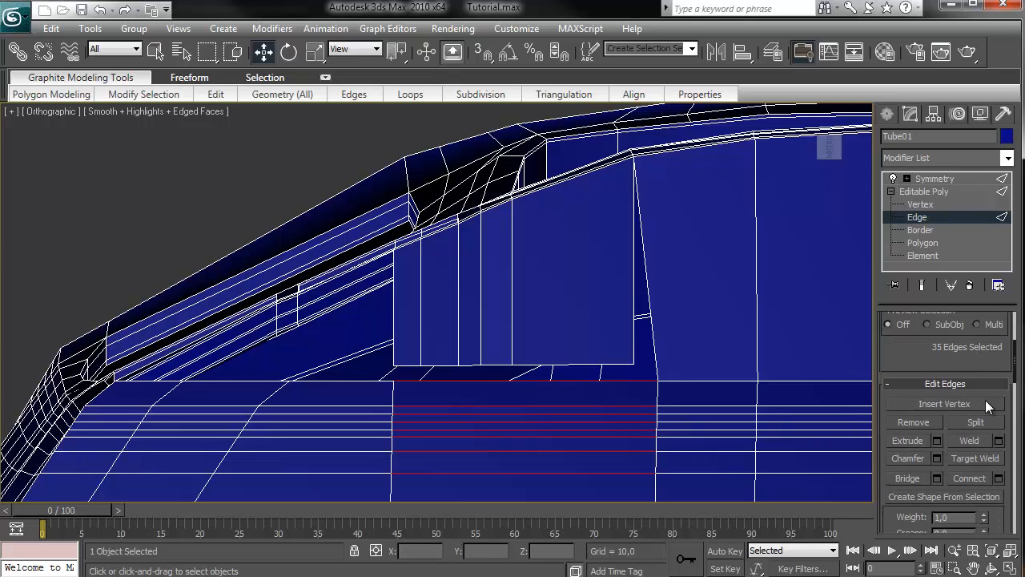
pyautogui.click(999, 478)
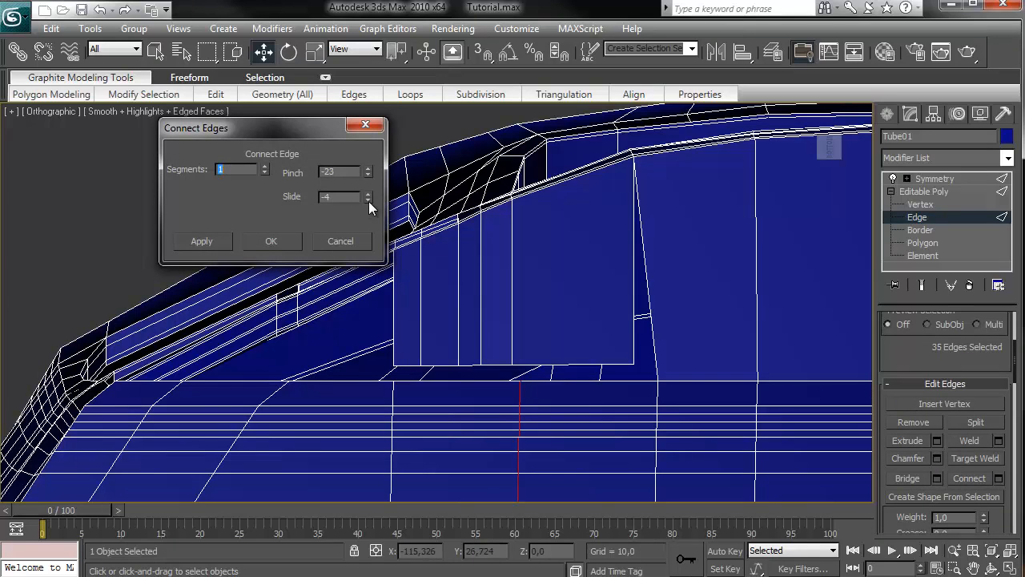
pyautogui.moveTo(369, 201); pyautogui.dragTo(368, 207)
pyautogui.click(271, 241)
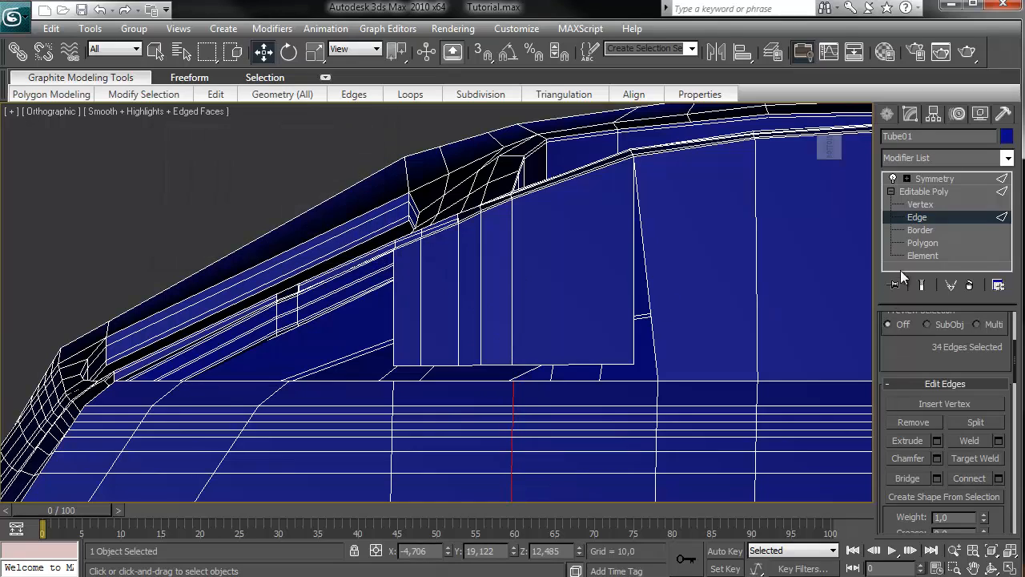
# Connect the ring of floor edges outboard of the new line with 1 segment at a slide of 47.
pyautogui.click(471, 381)
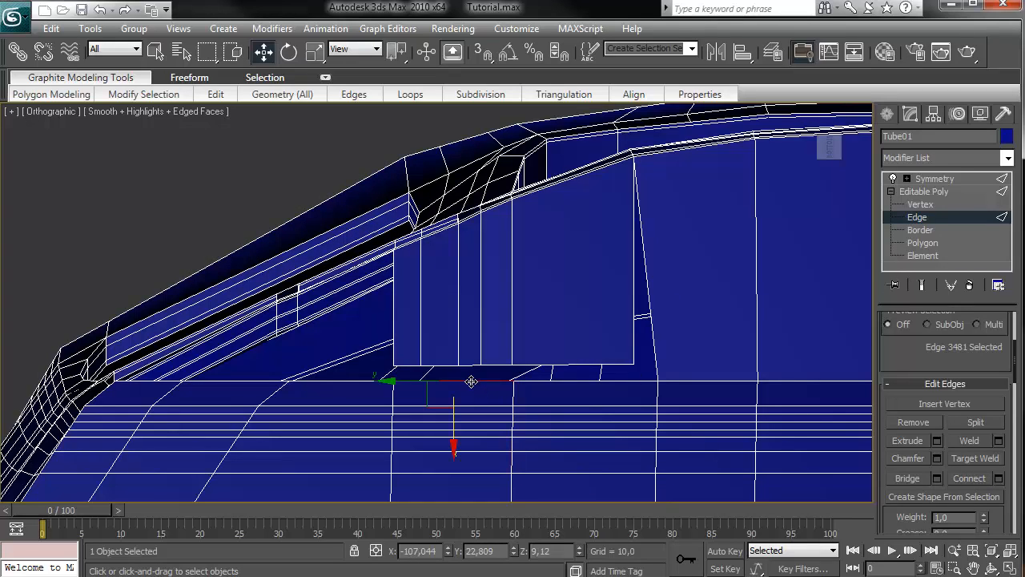
pyautogui.scroll(2, 912, 364)
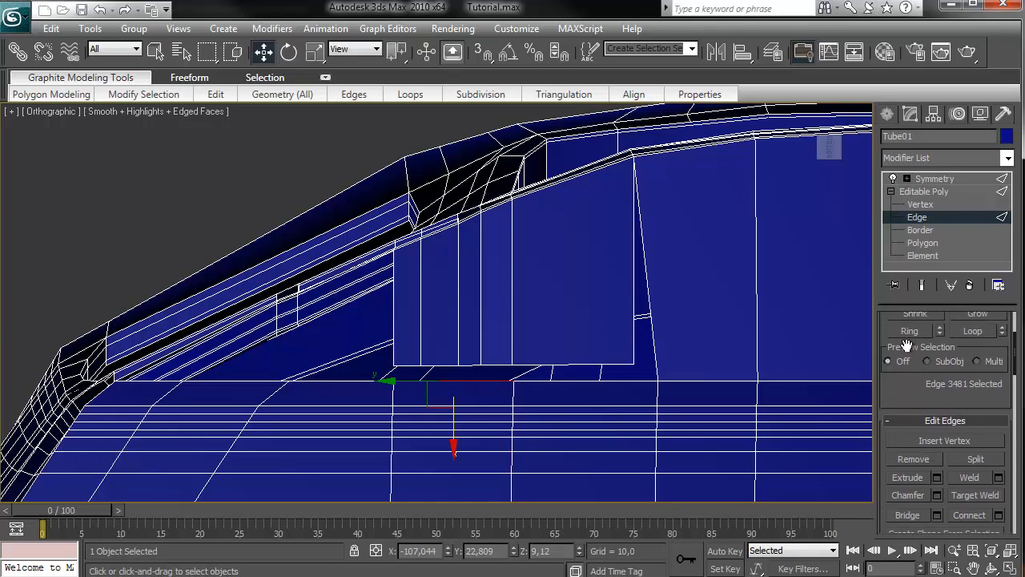
pyautogui.click(908, 333)
pyautogui.scroll(-2, 958, 431)
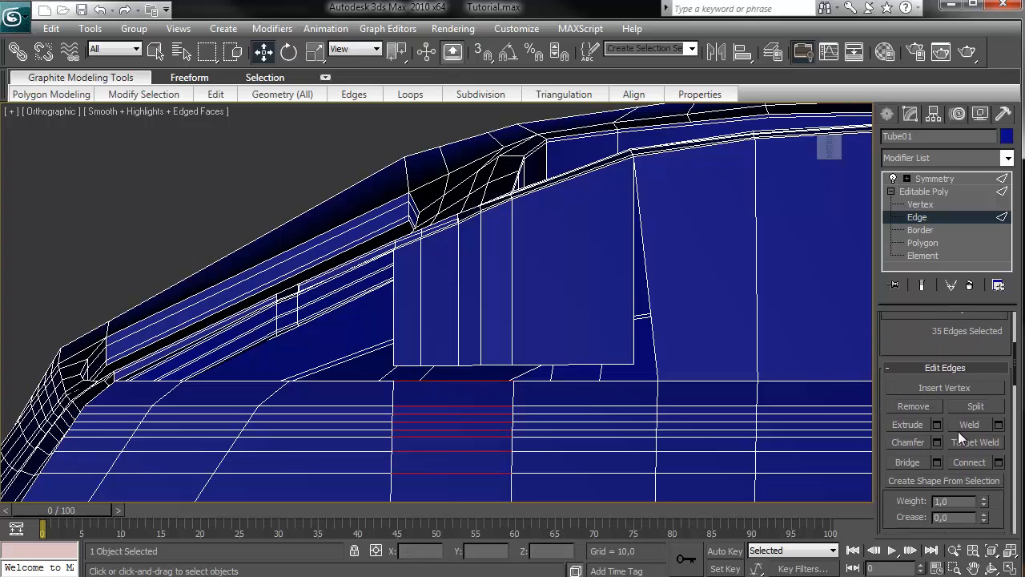
pyautogui.click(997, 463)
pyautogui.moveTo(370, 198); pyautogui.dragTo(392, 107)
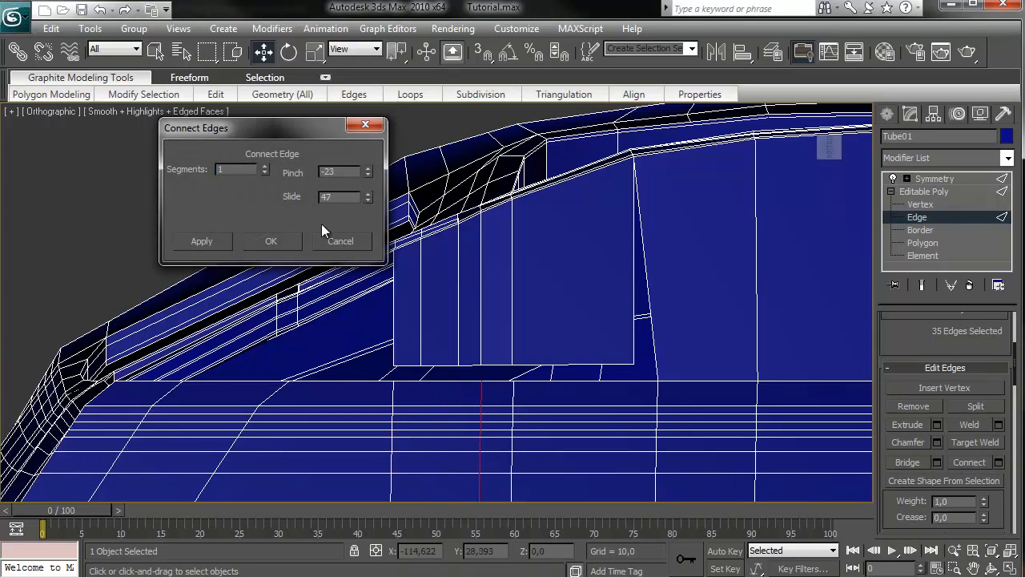
pyautogui.click(271, 241)
# Connect the remaining outboard floor ring with another single segment at slide 47, matching the strip's third dividing line.
pyautogui.click(446, 383)
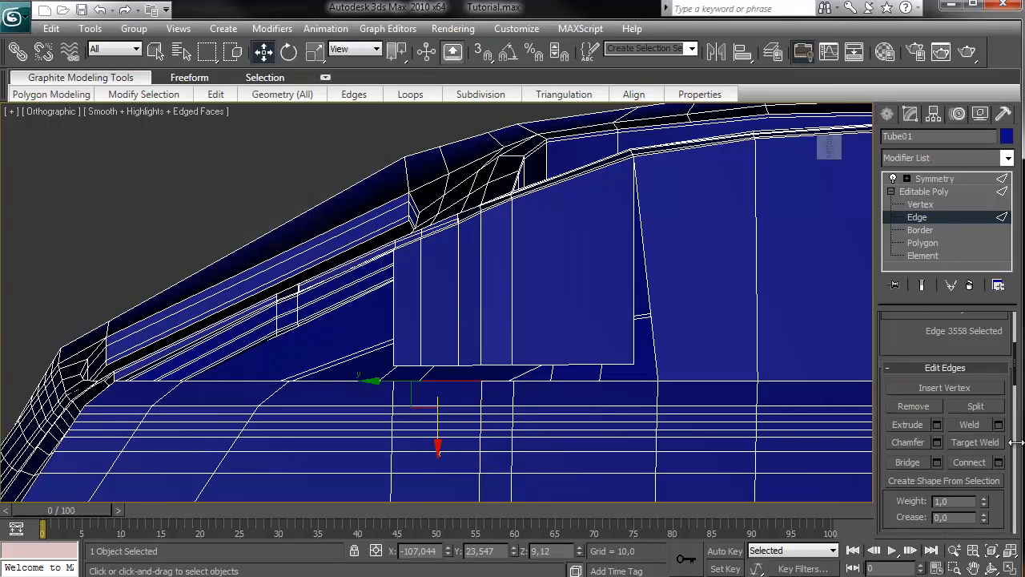
pyautogui.moveTo(912, 351); pyautogui.dragTo(918, 399)
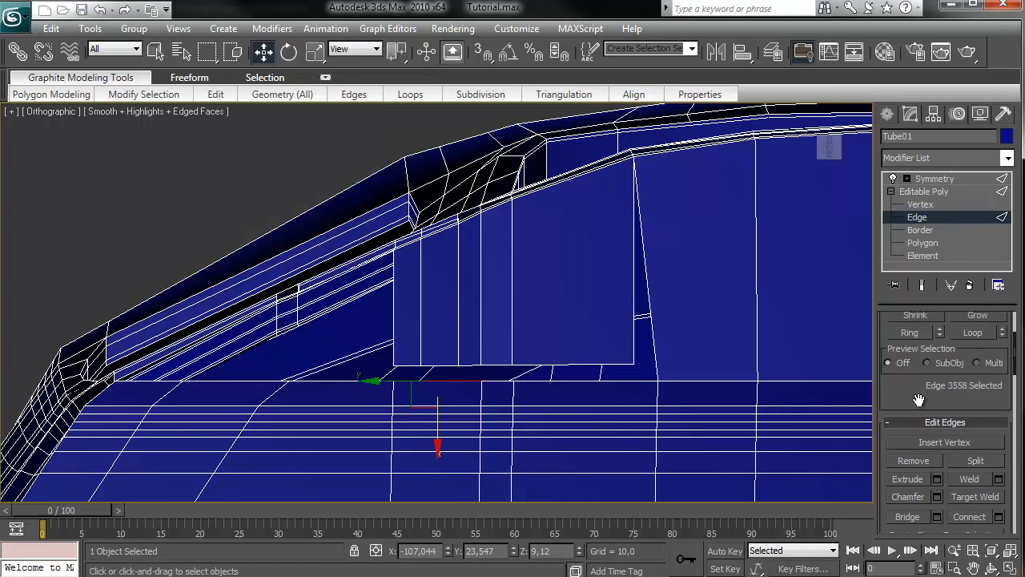
pyautogui.click(910, 332)
pyautogui.scroll(-3, 991, 422)
pyautogui.click(997, 399)
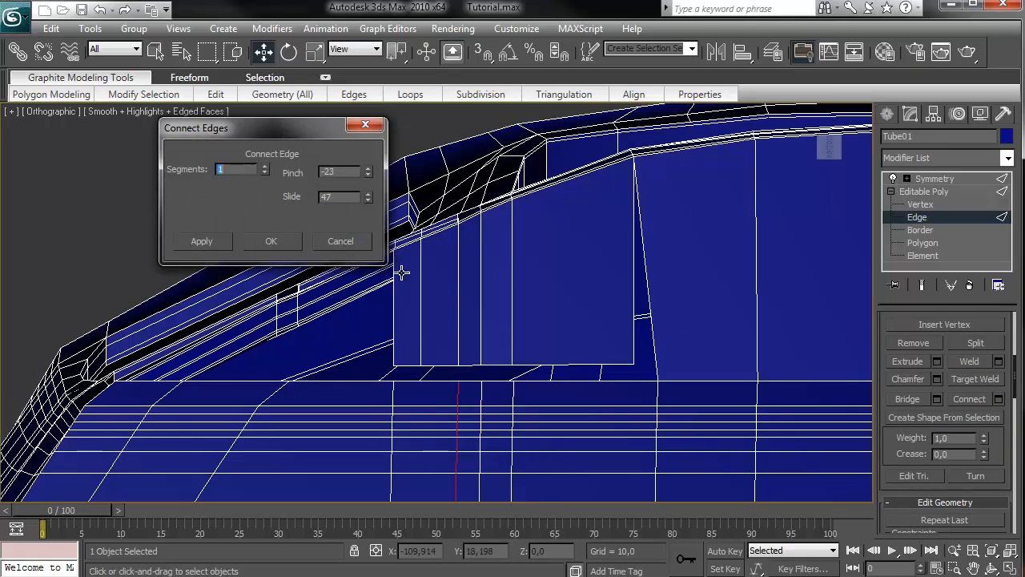
pyautogui.click(288, 253)
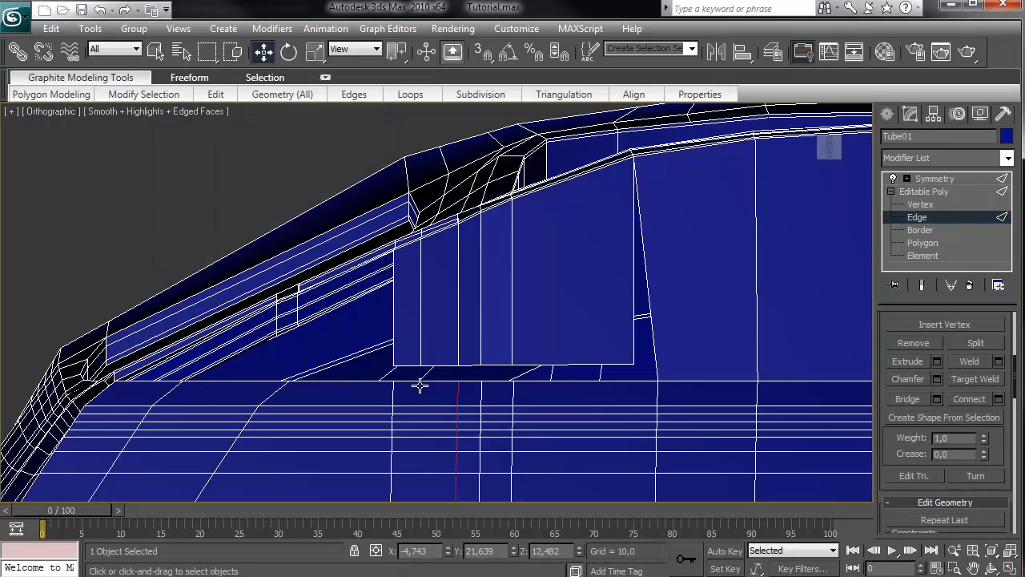
# Connect the outermost floor ring facing the strip with 1 segment at a slide of -14.
pyautogui.scroll(5, 1004, 337)
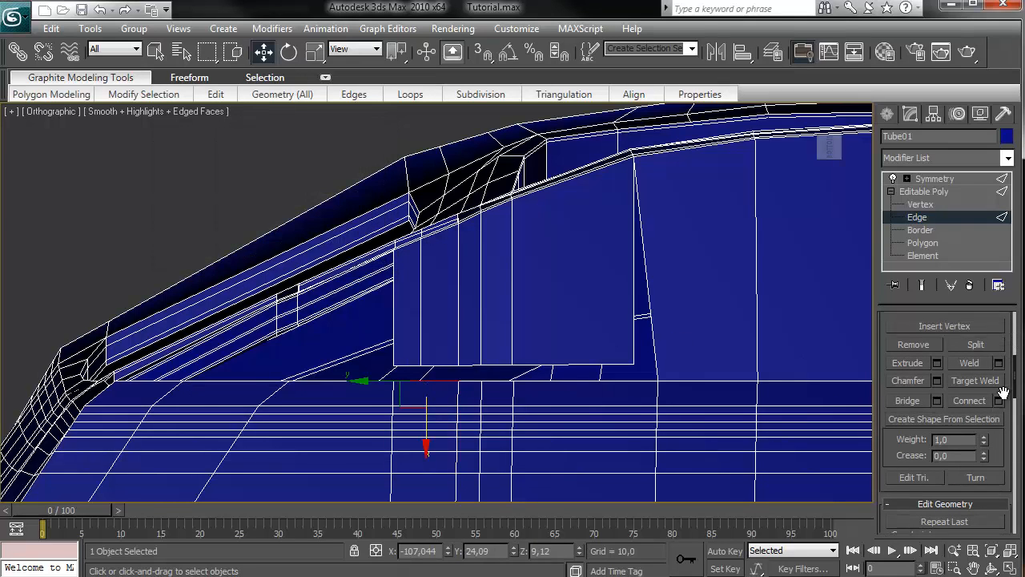
pyautogui.click(910, 361)
pyautogui.scroll(-3, 941, 417)
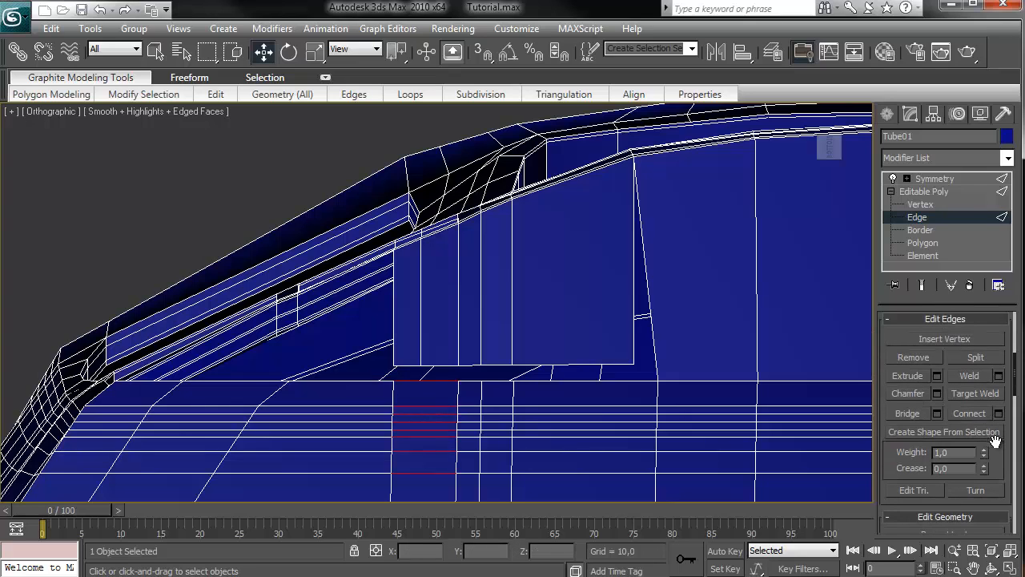
pyautogui.click(998, 414)
pyautogui.moveTo(368, 197); pyautogui.dragTo(387, 293)
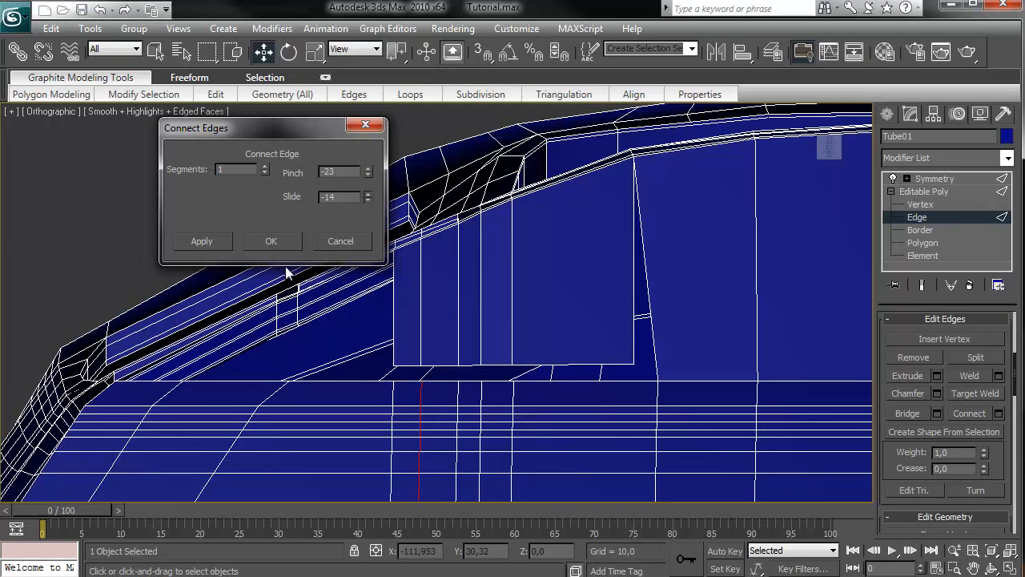
pyautogui.click(273, 242)
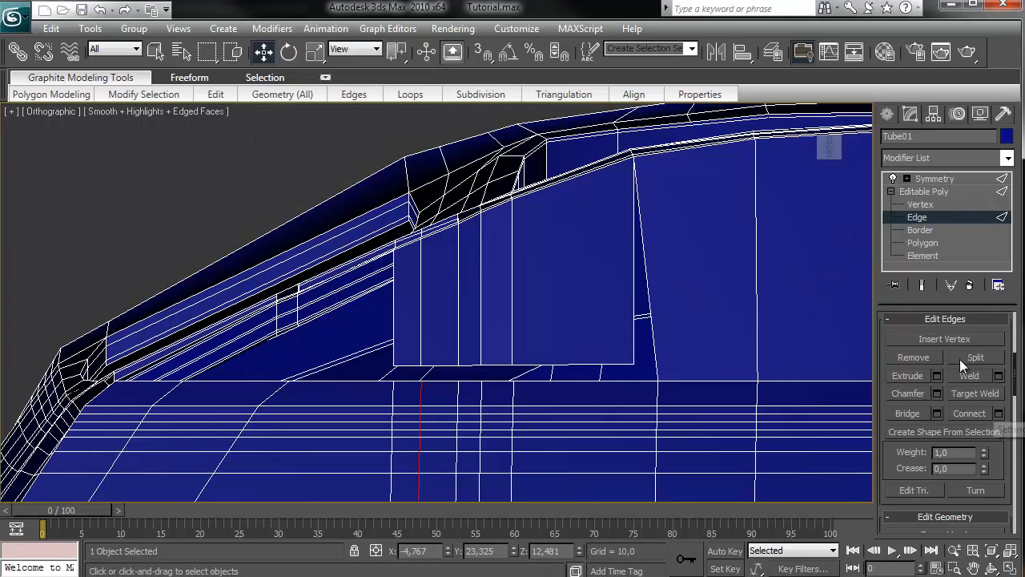
pyautogui.click(921, 218)
pyautogui.click(917, 217)
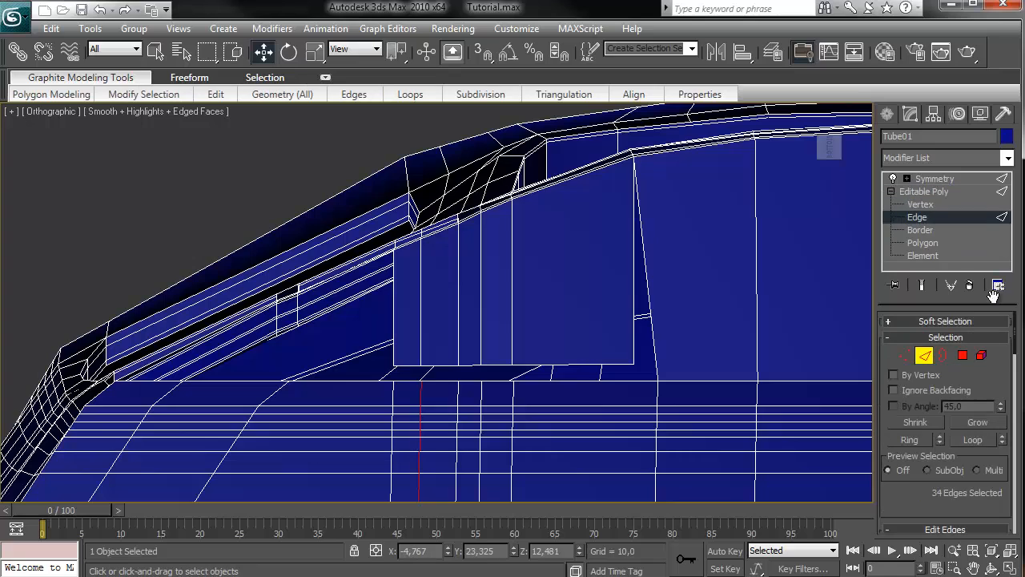
# Target Weld the end edges of the extruded strip's segments onto the matching floor edges, working towards the outer side to close the gap.
pyautogui.moveTo(999, 493); pyautogui.dragTo(1007, 284)
pyautogui.scroll(-2, 1001, 317)
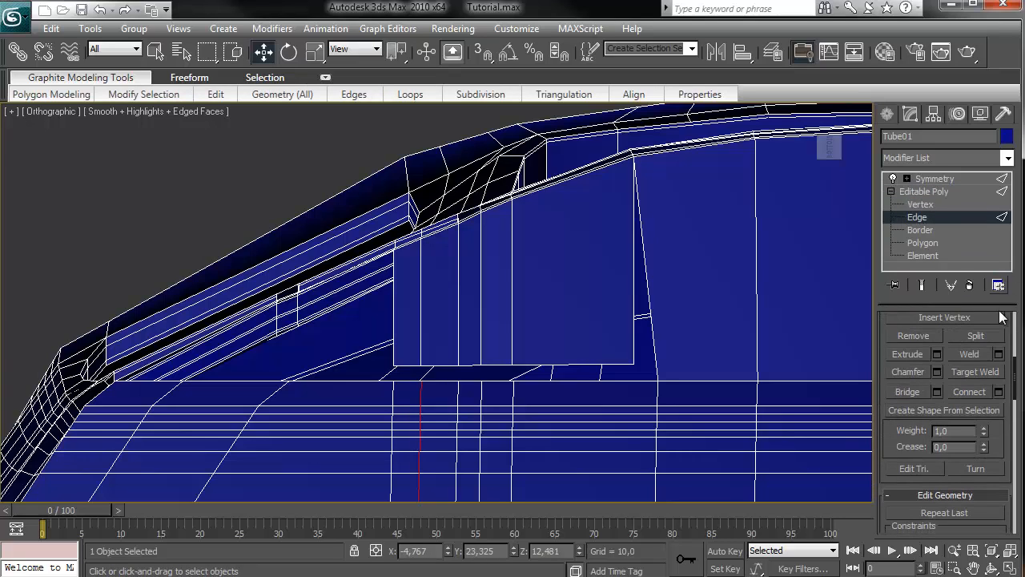
pyautogui.click(974, 372)
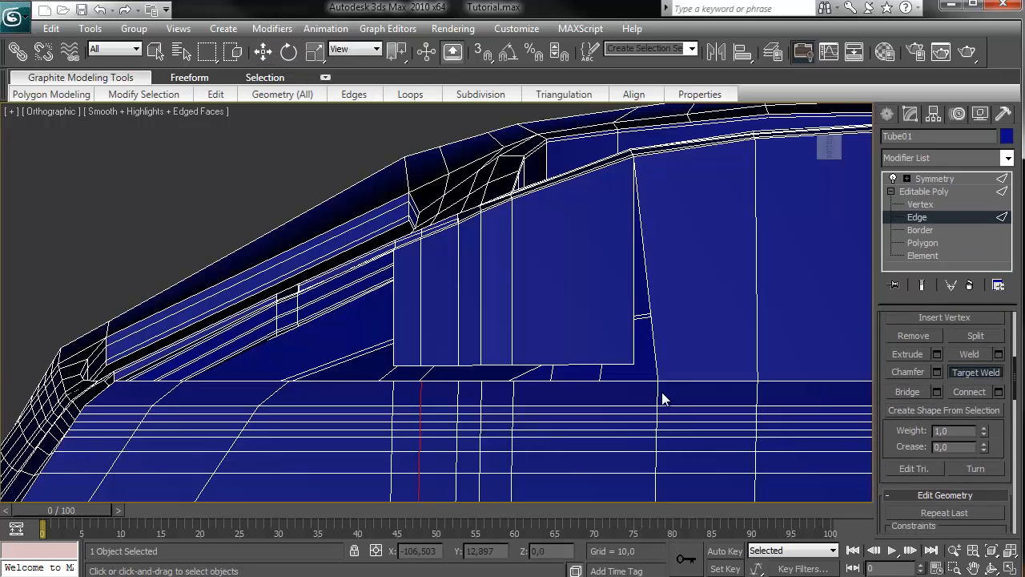
pyautogui.click(580, 382)
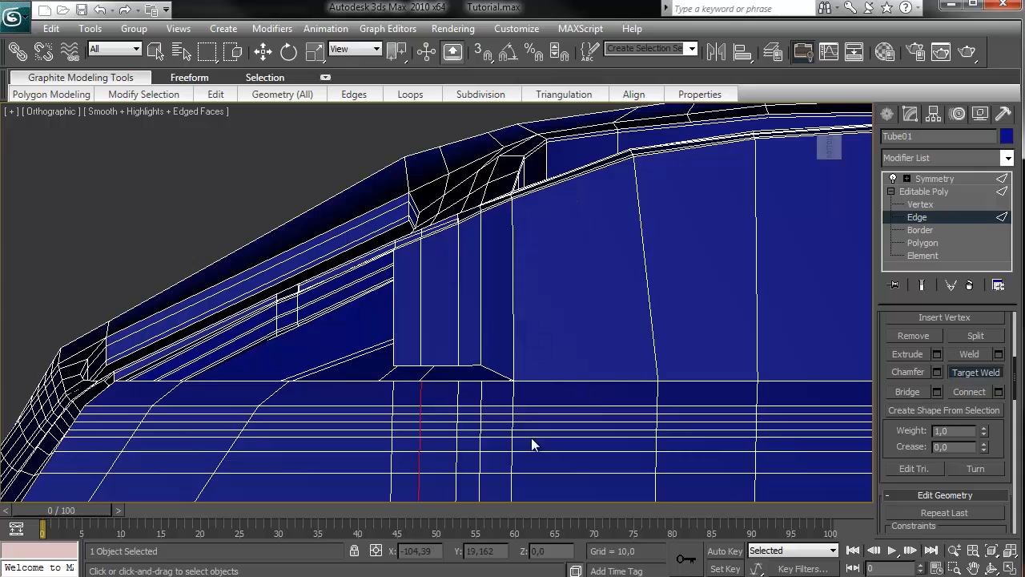
pyautogui.click(486, 380)
pyautogui.click(439, 372)
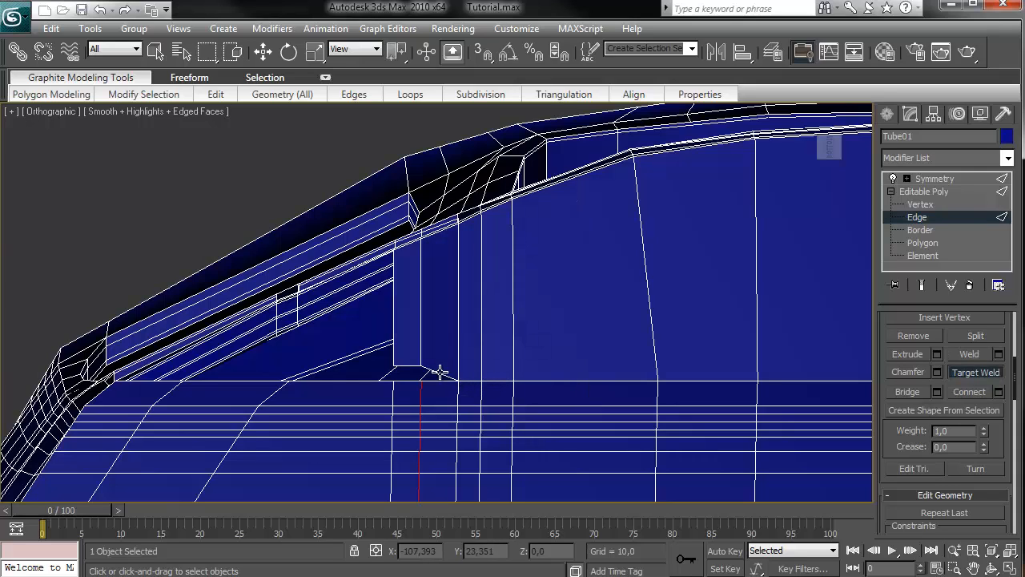
pyautogui.click(439, 379)
pyautogui.click(404, 378)
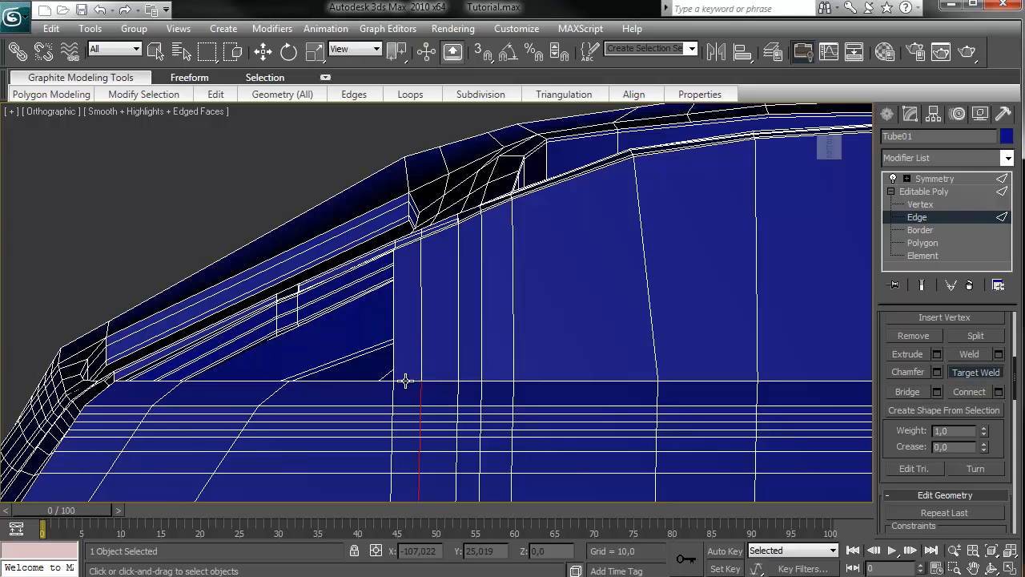
pyautogui.scroll(-5, 540, 302)
pyautogui.moveTo(823, 158); pyautogui.dragTo(34, 199)
pyautogui.moveTo(664, 282); pyautogui.dragTo(520, 136, button='middle')
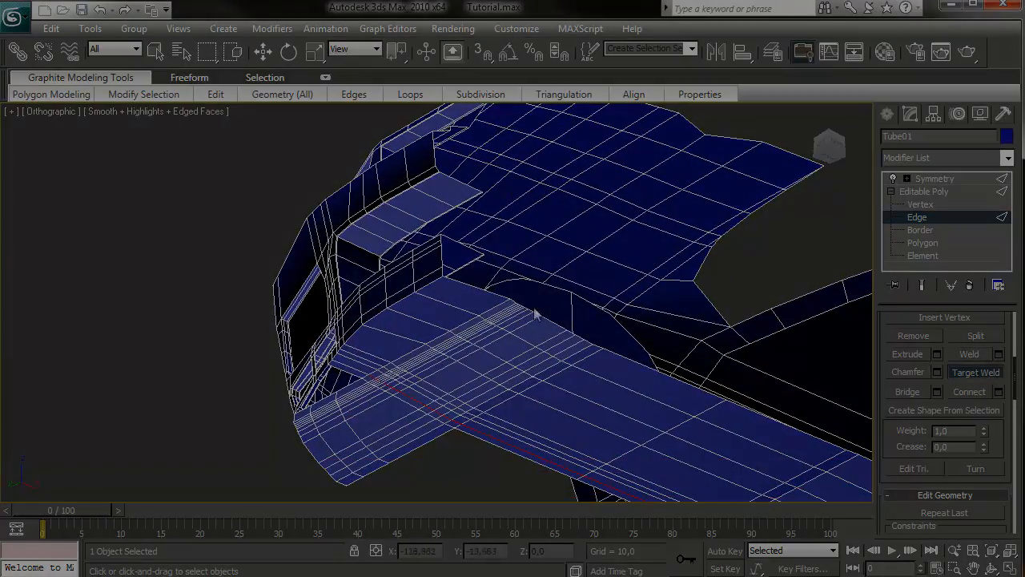